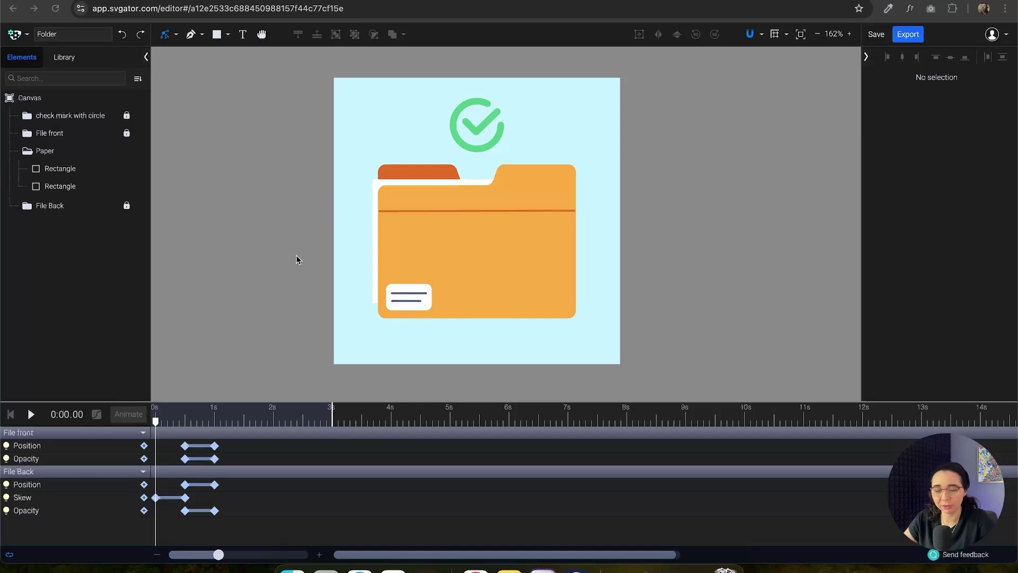
# Hide the check mark with circle group with the playhead at 1 s.
pyautogui.moveTo(156, 423); pyautogui.dragTo(214, 423)
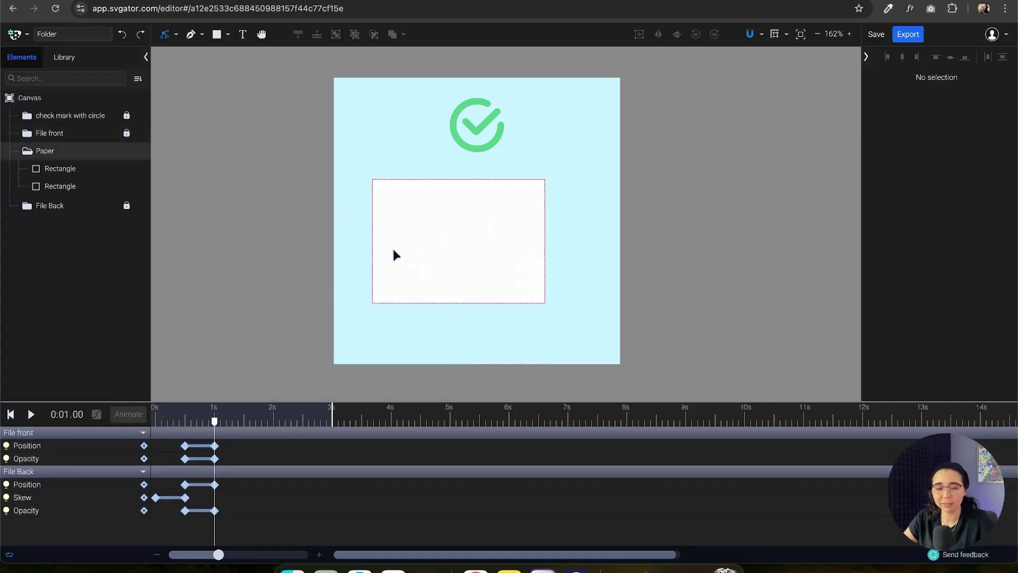
pyautogui.click(446, 221)
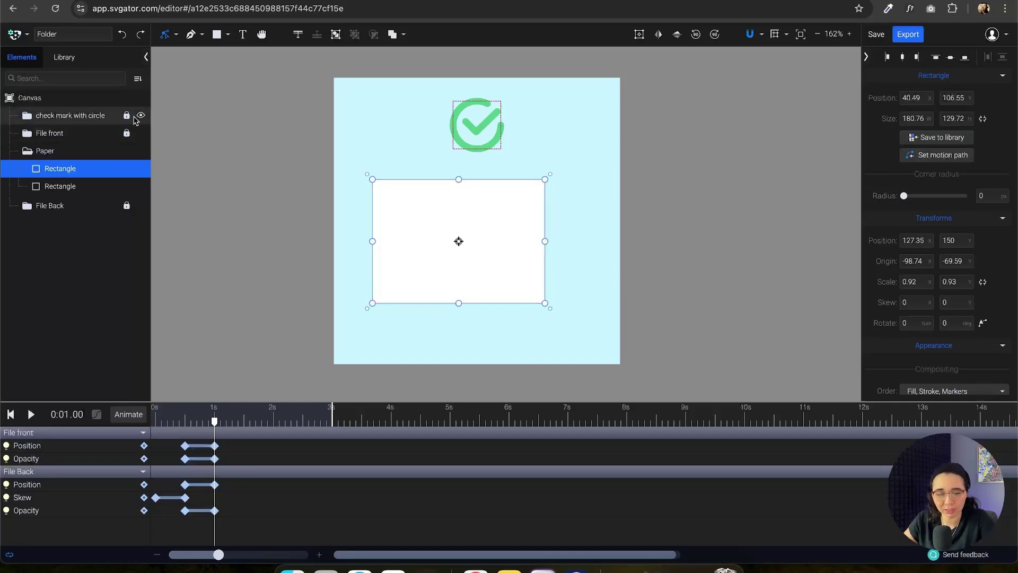
pyautogui.click(141, 116)
pyautogui.click(250, 238)
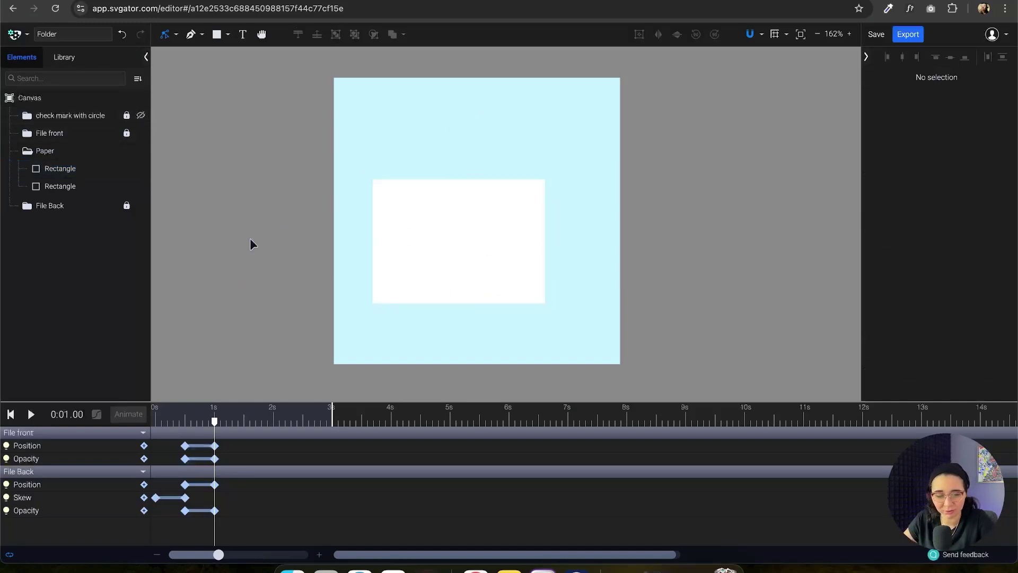
# Rename the two rectangles in the Paper group as top and bottom, in stacking order.
pyautogui.click(76, 150)
pyautogui.click(73, 187)
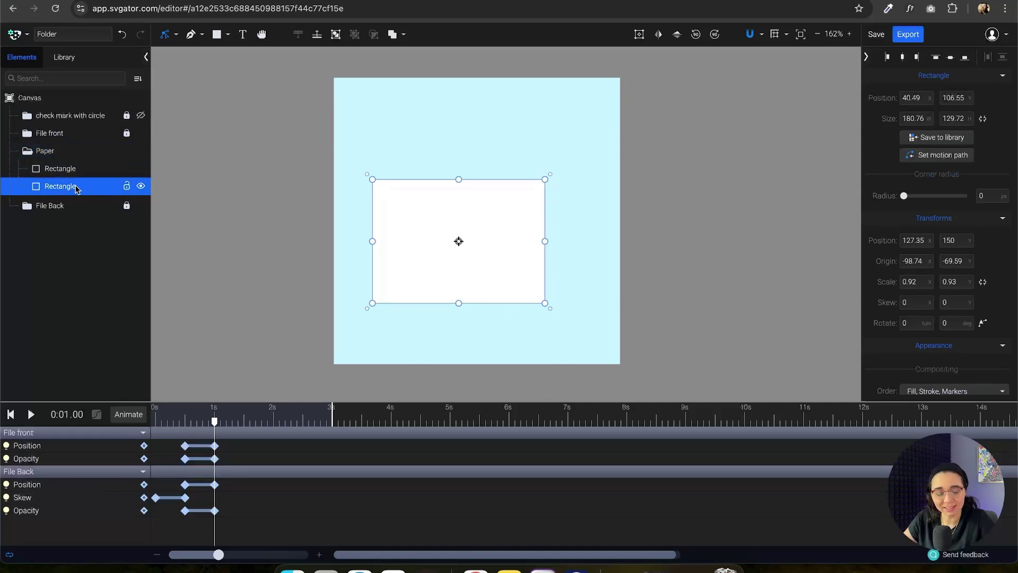
pyautogui.doubleClick(60, 169)
pyautogui.write('top')
pyautogui.press('Return')
pyautogui.doubleClick(74, 186)
pyautogui.write('b')
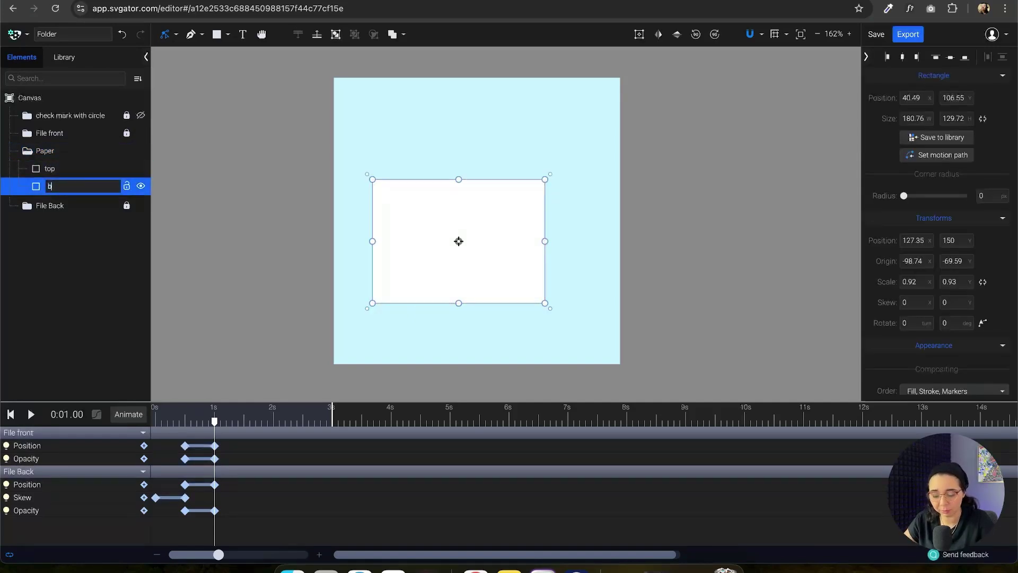
pyautogui.write('ottom')
pyautogui.press('Return')
# Add a Position keyframe to the Paper group at 0.5 s.
pyautogui.click(45, 151)
pyautogui.moveTo(214, 422); pyautogui.dragTo(190, 434)
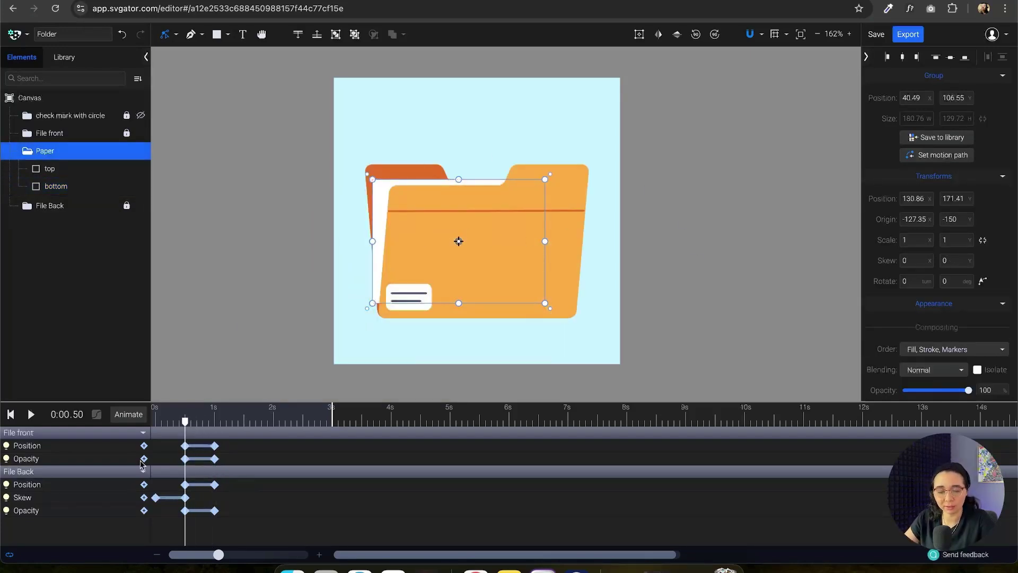
pyautogui.click(123, 413)
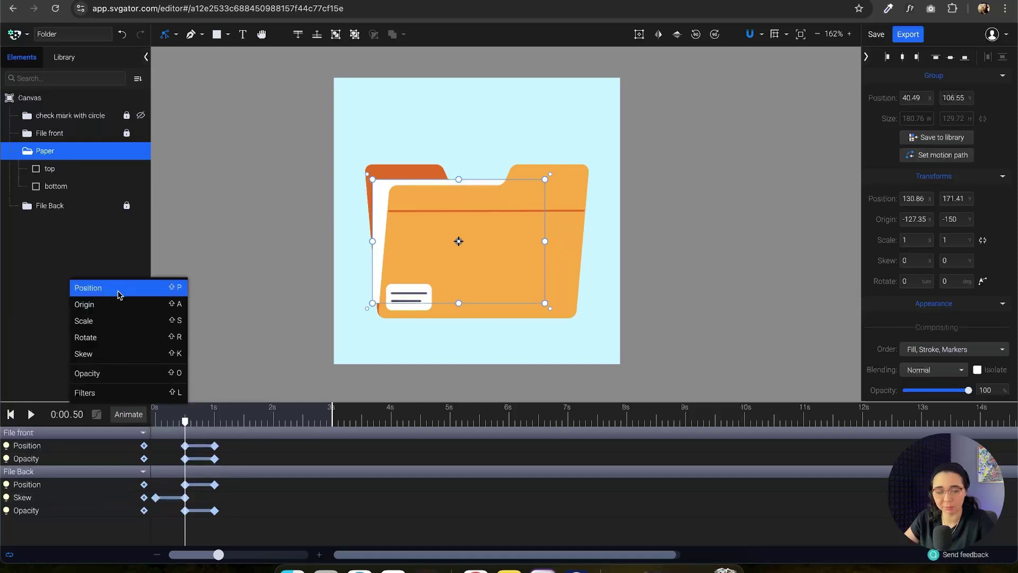
pyautogui.press('Escape')
pyautogui.click(74, 151)
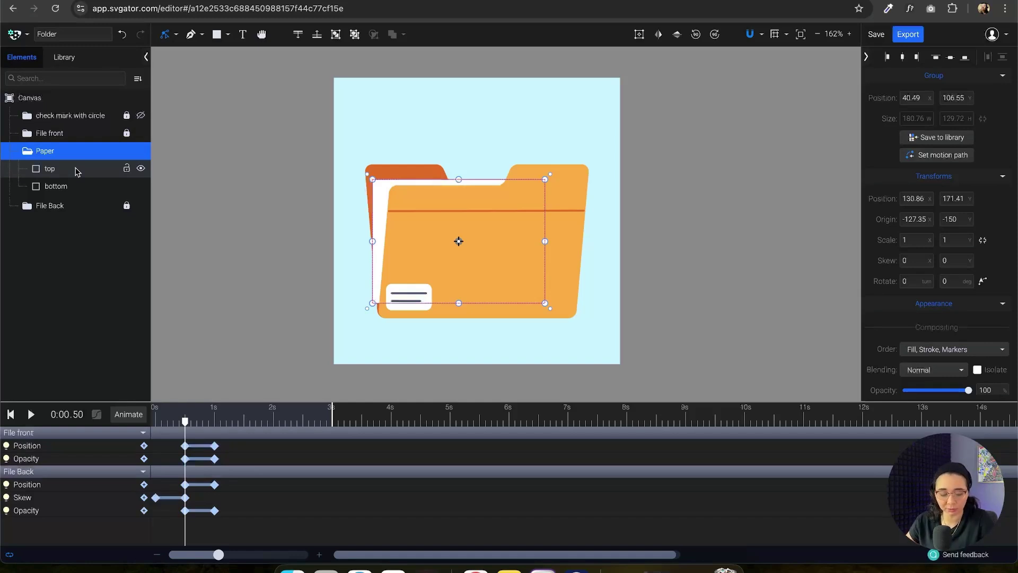
pyautogui.hotkey('shift', 'p')
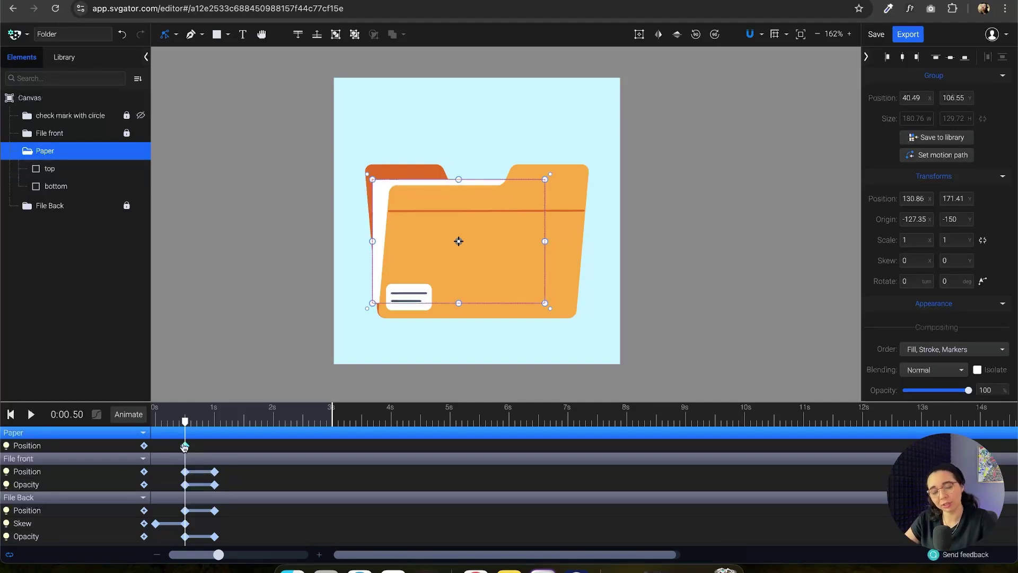
# At 1 s, centre the Paper group horizontally on the canvas and move it down to a transform Y of about 203.5.
pyautogui.moveTo(185, 423); pyautogui.dragTo(219, 430)
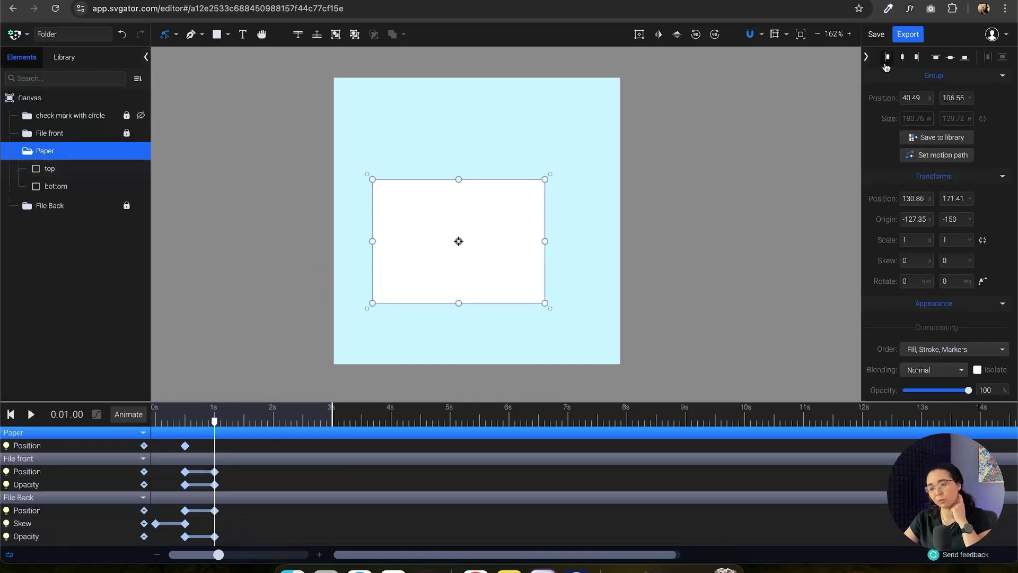
pyautogui.click(902, 57)
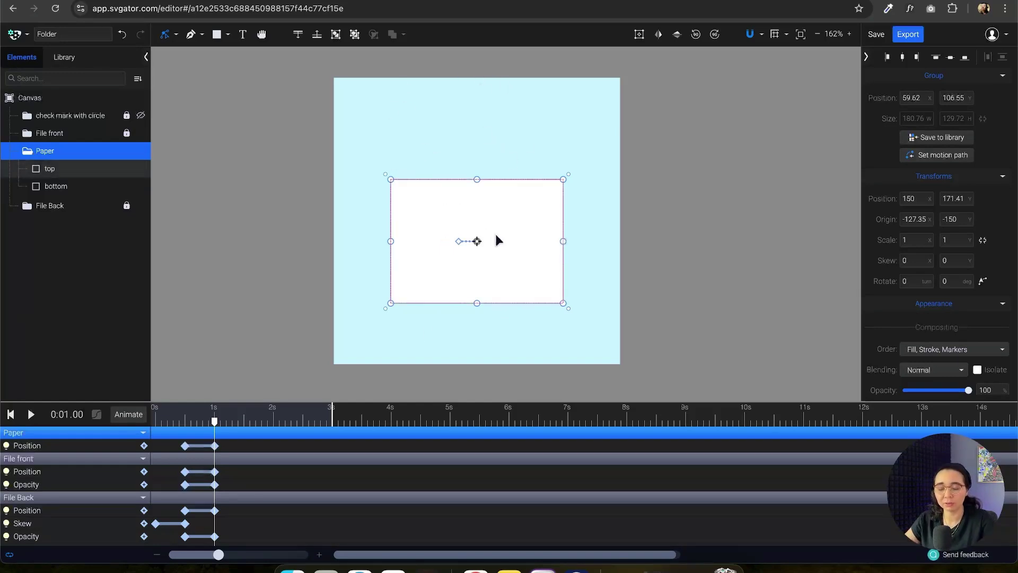
pyautogui.moveTo(521, 239); pyautogui.dragTo(524, 272)
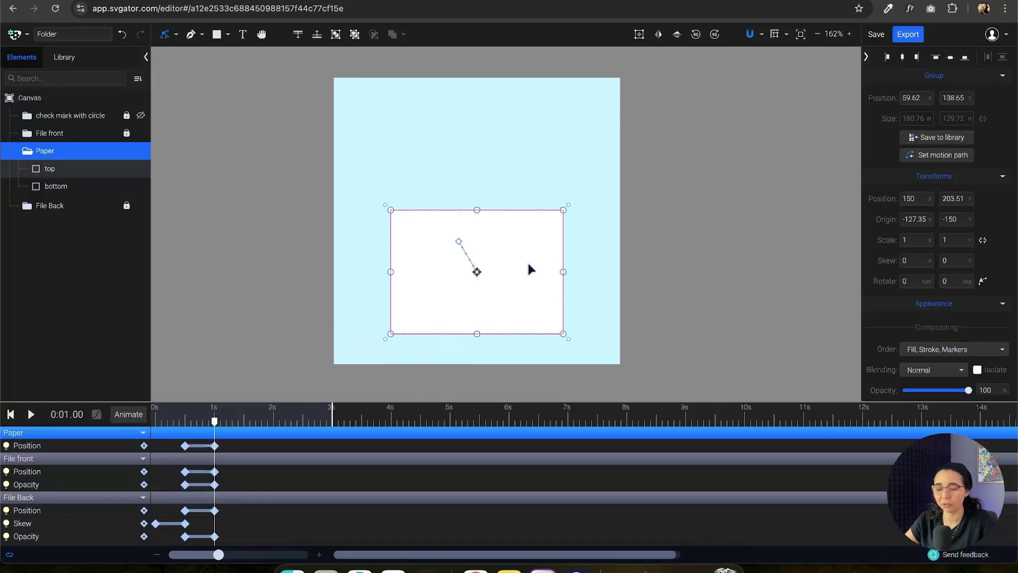
pyautogui.moveTo(214, 421)
pyautogui.mouseDown()
pyautogui.moveTo(180, 424)
pyautogui.moveTo(243, 425)
pyautogui.moveTo(214, 424)
pyautogui.mouseUp()
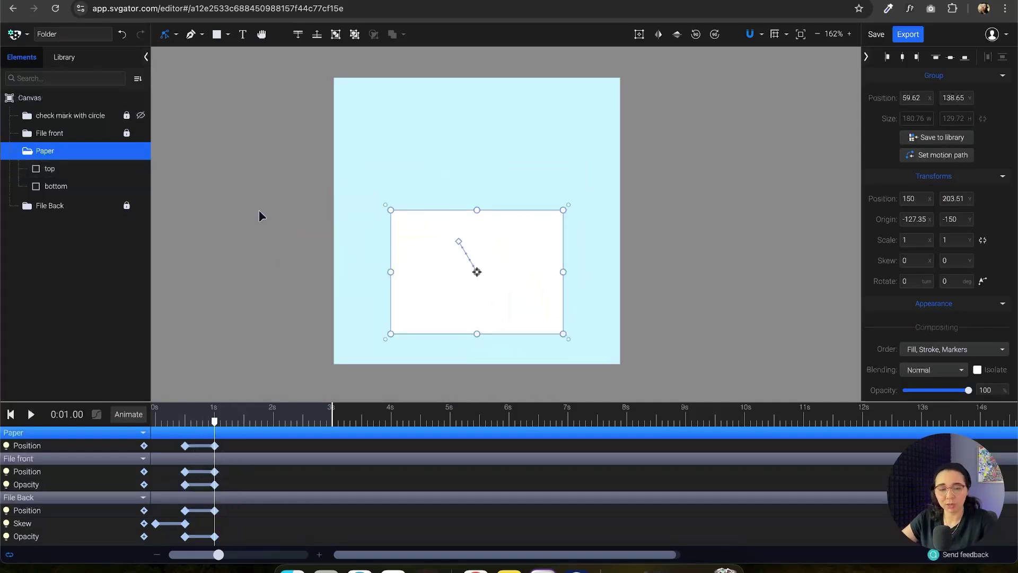
# Undo the move of the bottom rectangle out of the Paper group.
pyautogui.click(77, 186)
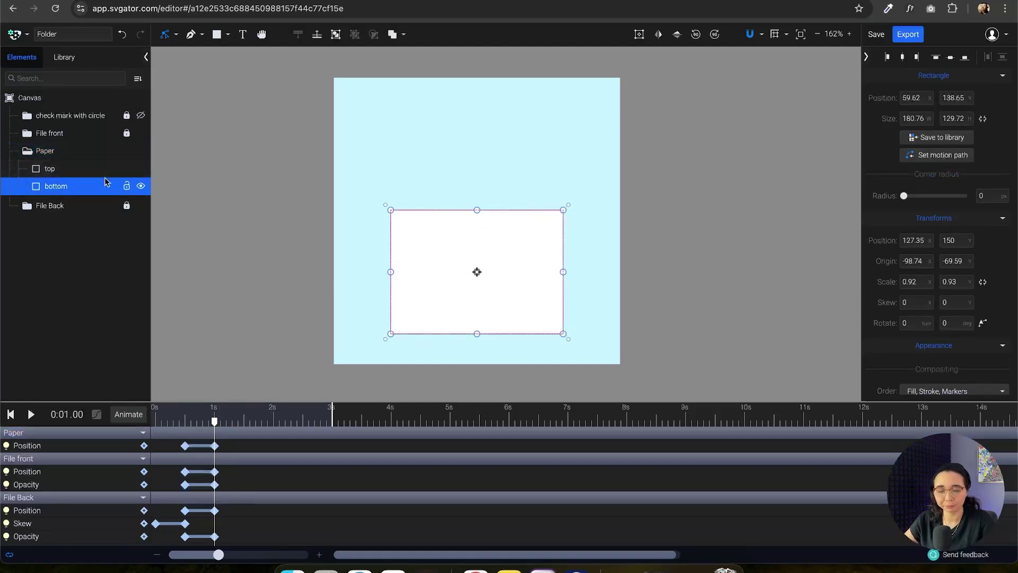
pyautogui.click(80, 168)
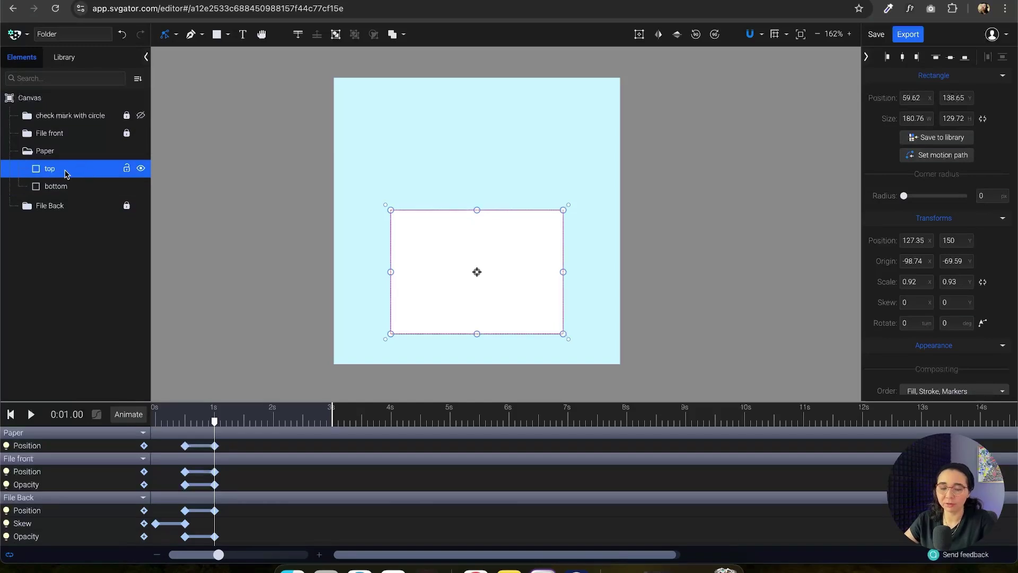
pyautogui.press('super+z')
pyautogui.press('super+z')
pyautogui.press('super+z')
pyautogui.press('super+z')
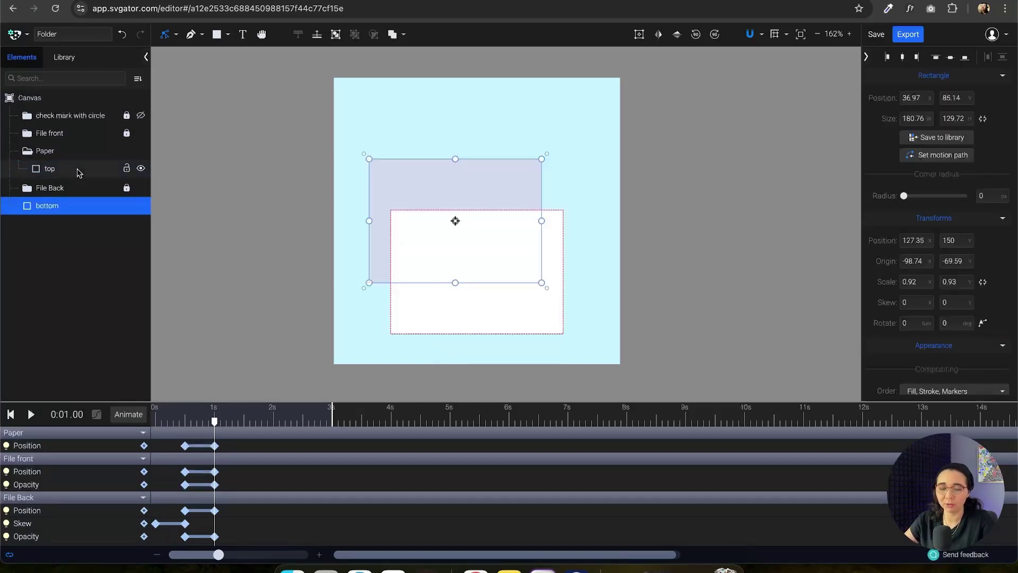
# Convert the top rectangle to a path and select its two lower nodes.
pyautogui.rightClick(73, 174)
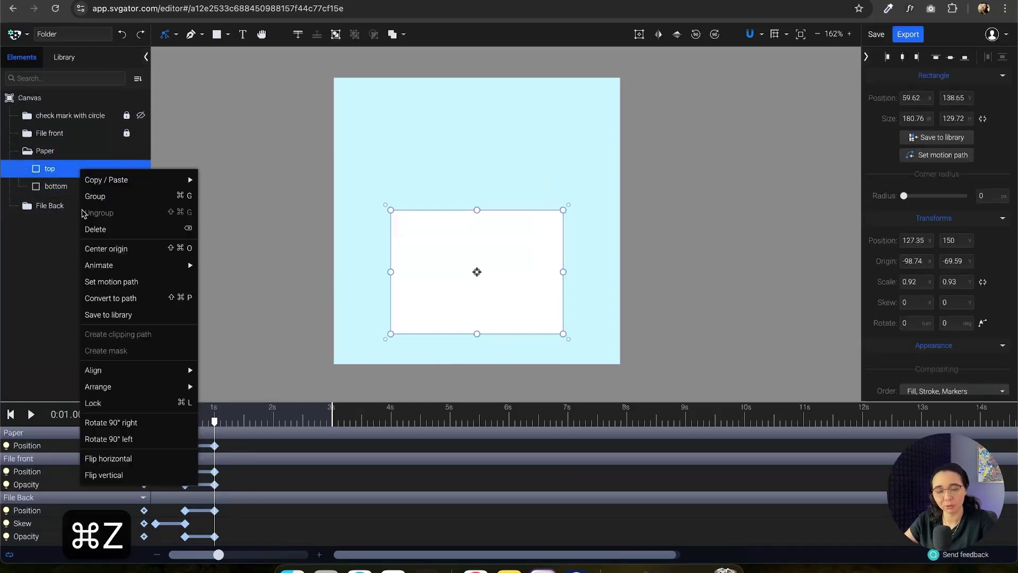
pyautogui.click(117, 300)
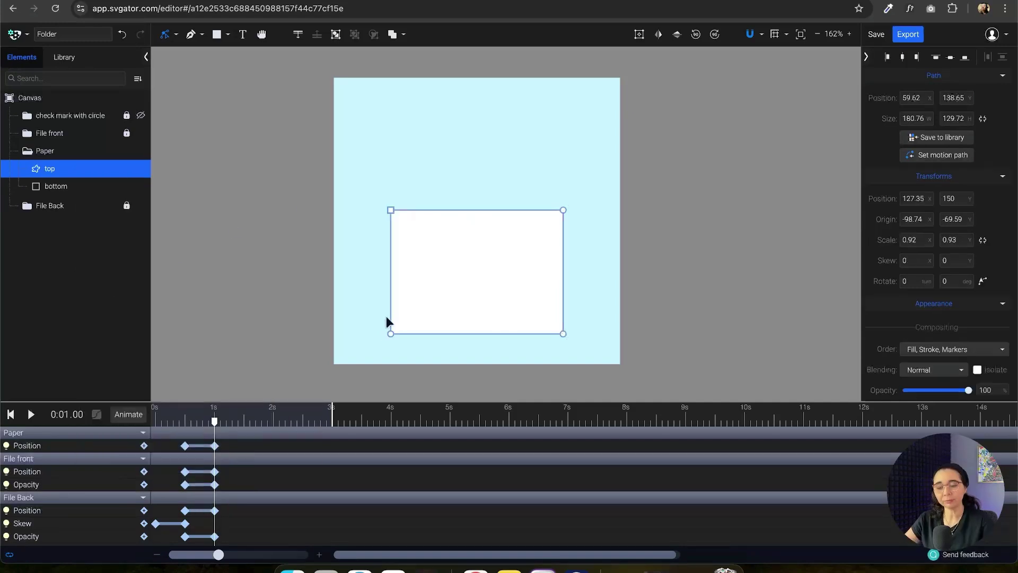
pyautogui.click(168, 35)
pyautogui.click(174, 77)
pyautogui.moveTo(637, 358); pyautogui.dragTo(380, 306)
# Try flipping the top path's two lower nodes up to Y 13.76 and undo it.
pyautogui.moveTo(564, 334); pyautogui.dragTo(564, 93)
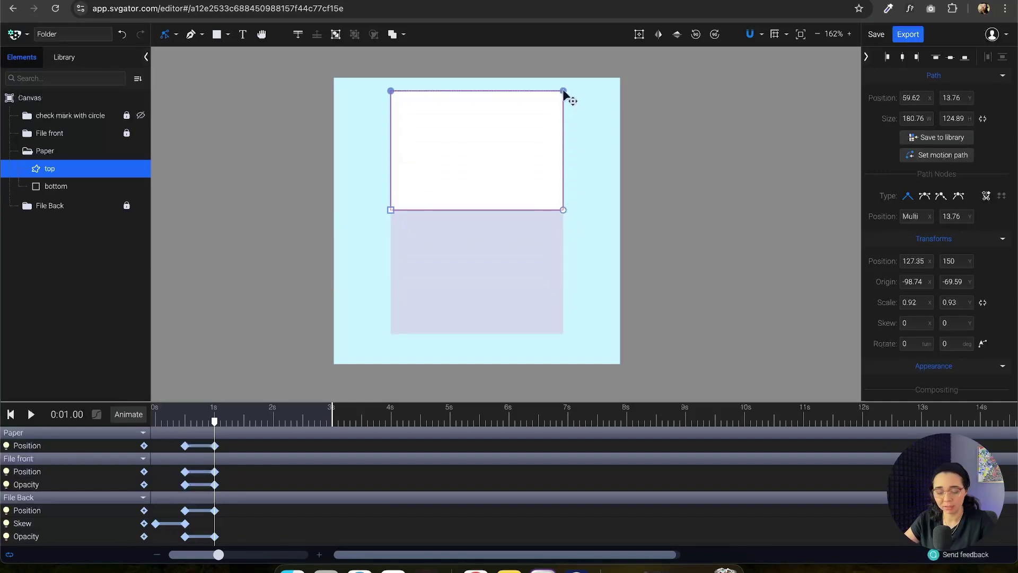
pyautogui.press('super+z')
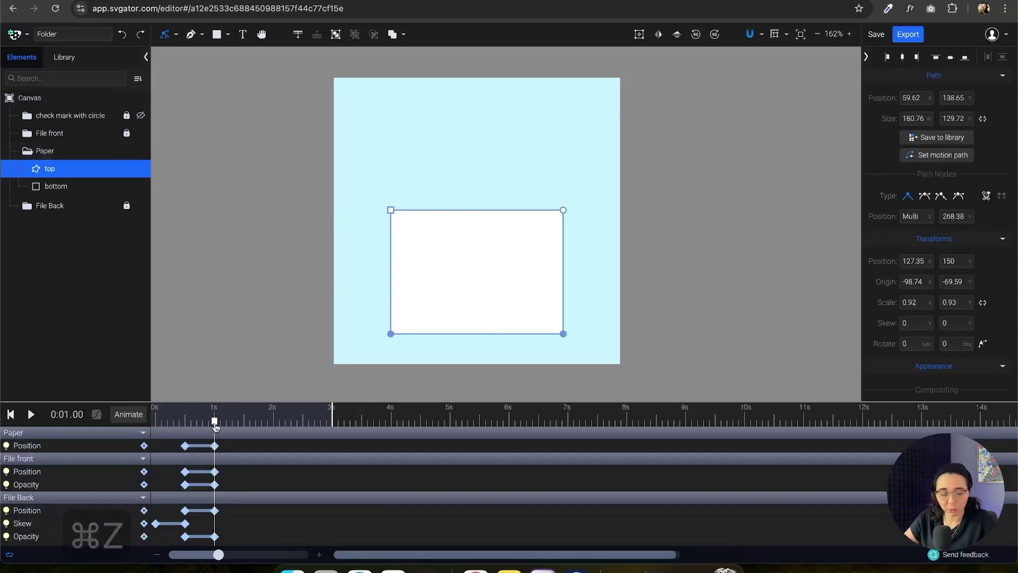
# Add a Morph keyframe to the top path at 1 s.
pyautogui.moveTo(218, 420); pyautogui.dragTo(214, 420)
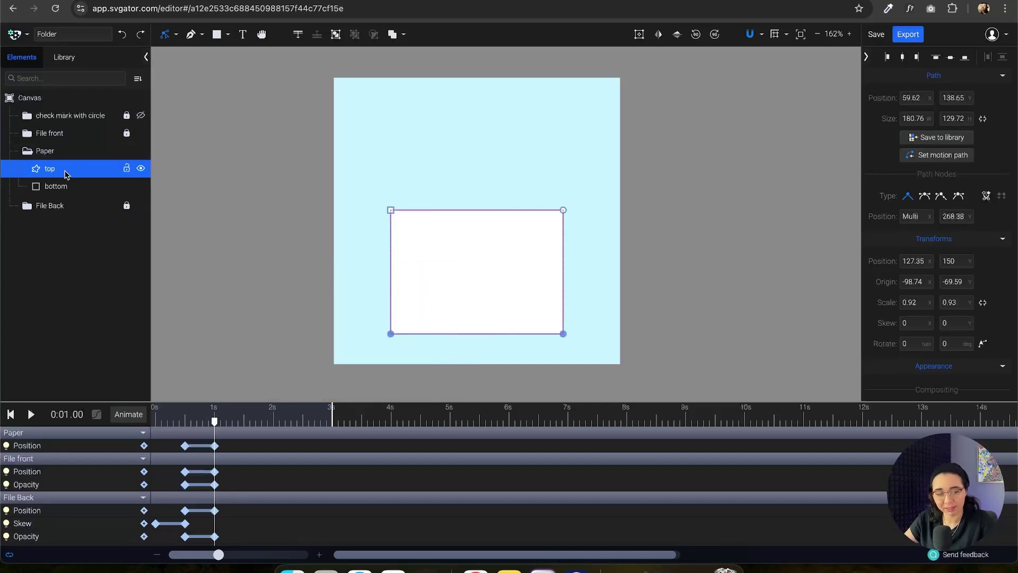
pyautogui.click(128, 414)
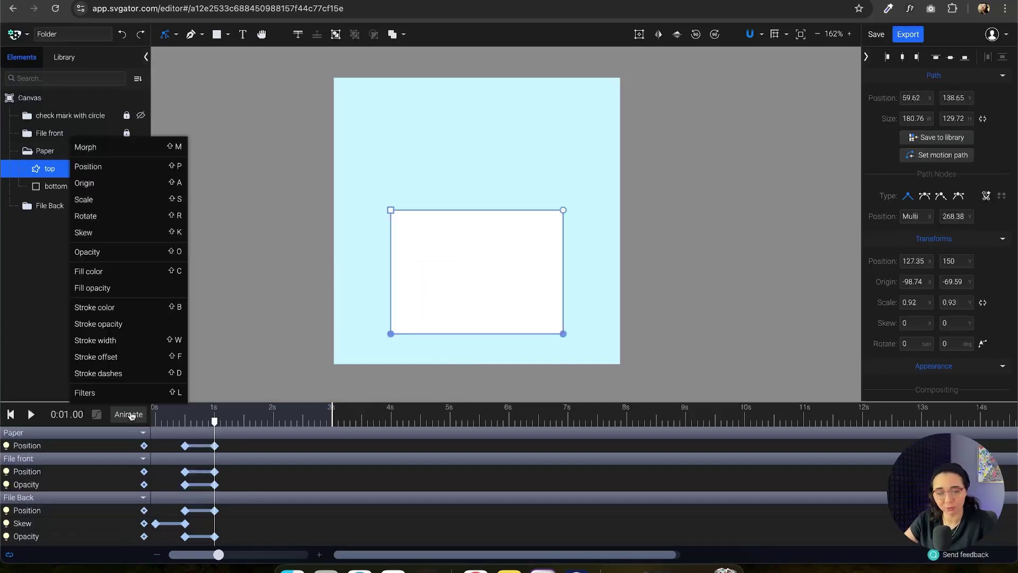
pyautogui.click(104, 153)
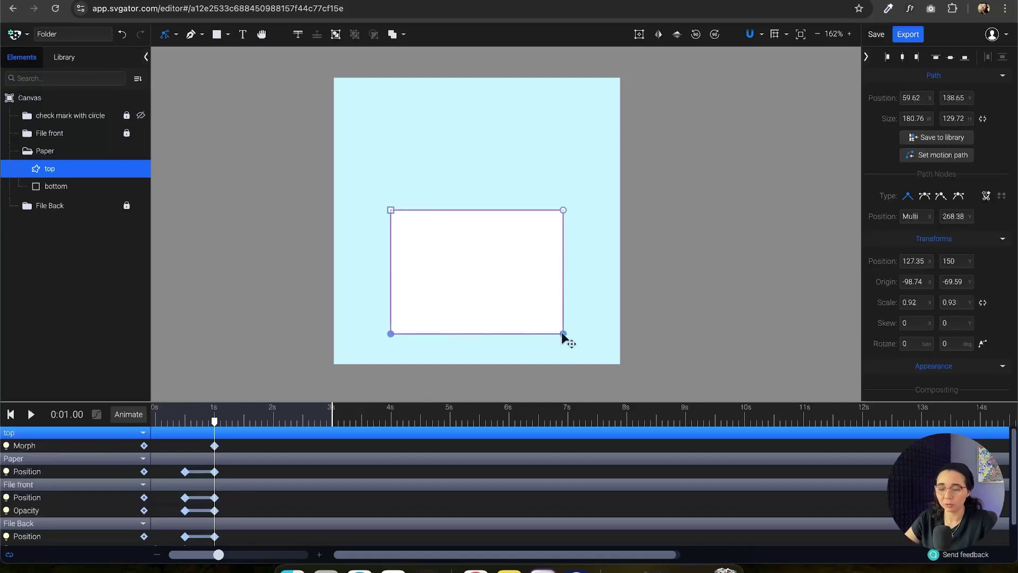
# At 1.5 s, flip the top path's two lower nodes upward to Y of about 10.7 so the paper unfolds.
pyautogui.moveTo(215, 423); pyautogui.dragTo(244, 423)
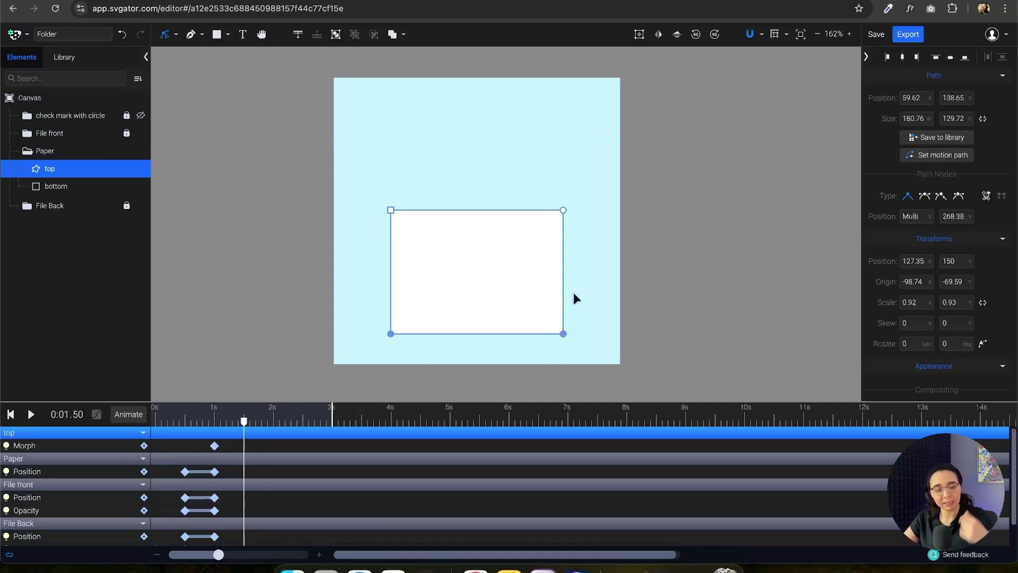
pyautogui.moveTo(563, 335); pyautogui.dragTo(568, 88)
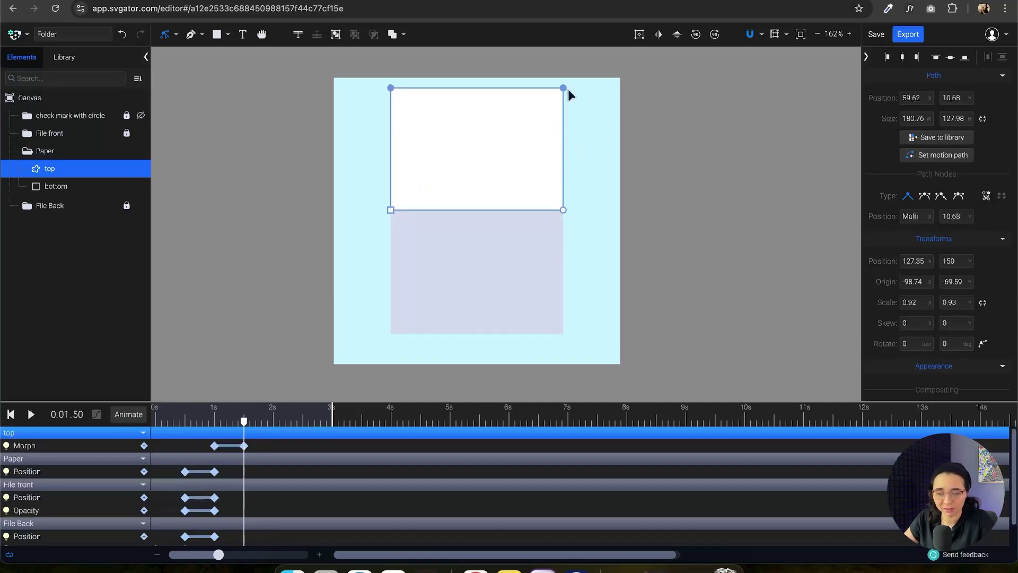
pyautogui.click(262, 194)
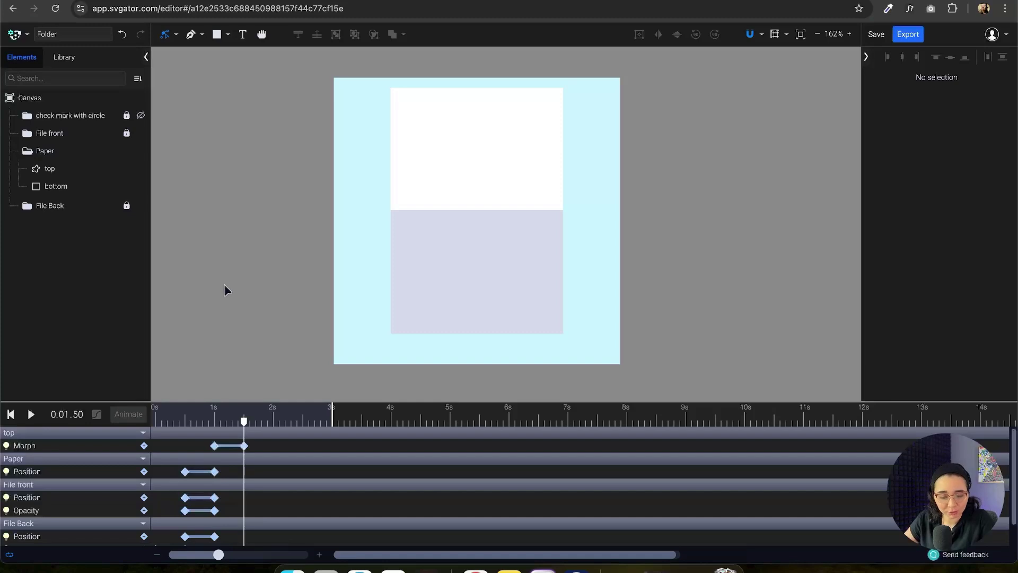
# Play back the animation to check the paper's move and unfolding around the 1 s Morph keyframe.
pyautogui.press('space')
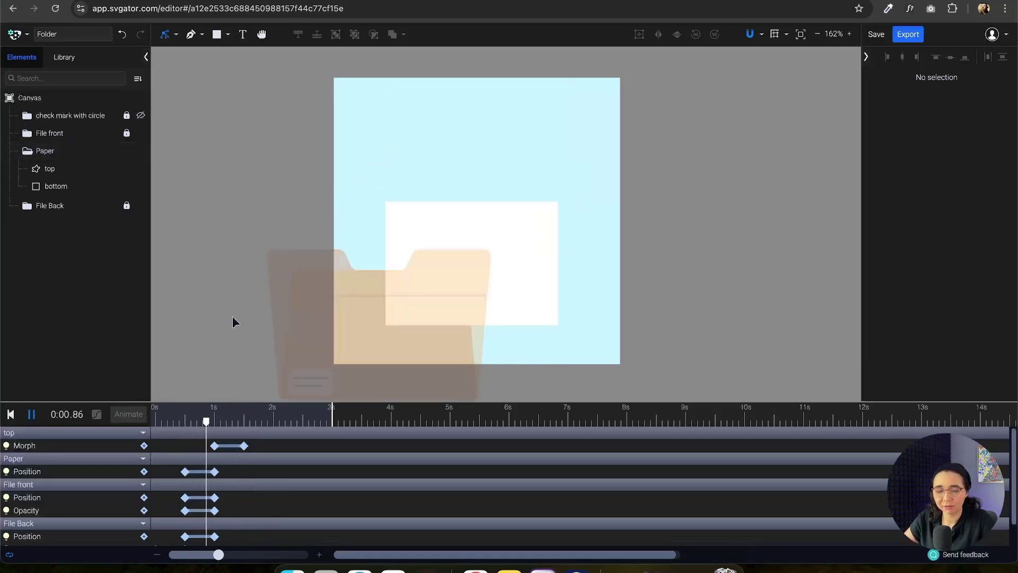
pyautogui.press('space')
pyautogui.click(215, 445)
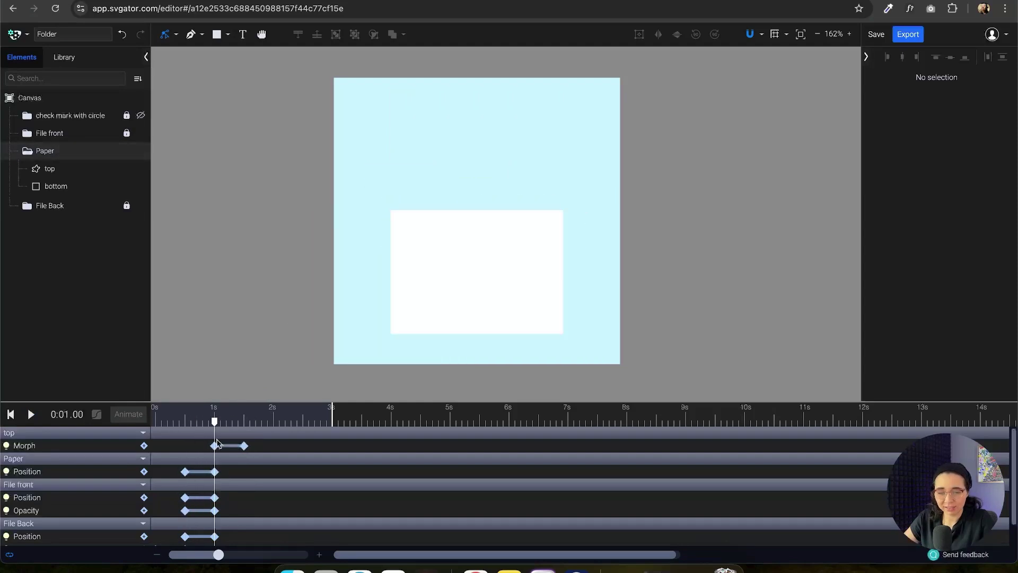
pyautogui.press('space')
pyautogui.press('space')
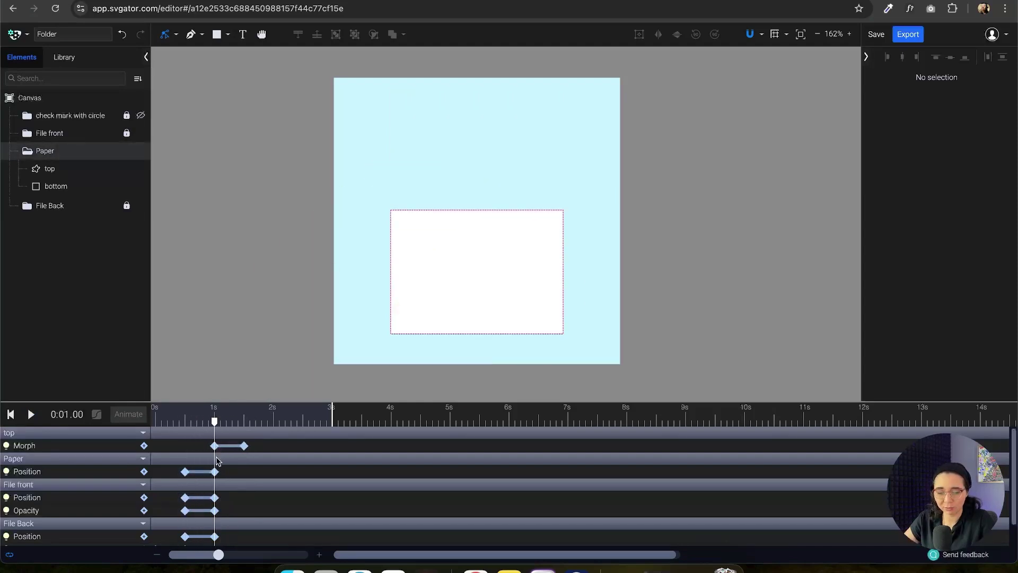
pyautogui.click(215, 445)
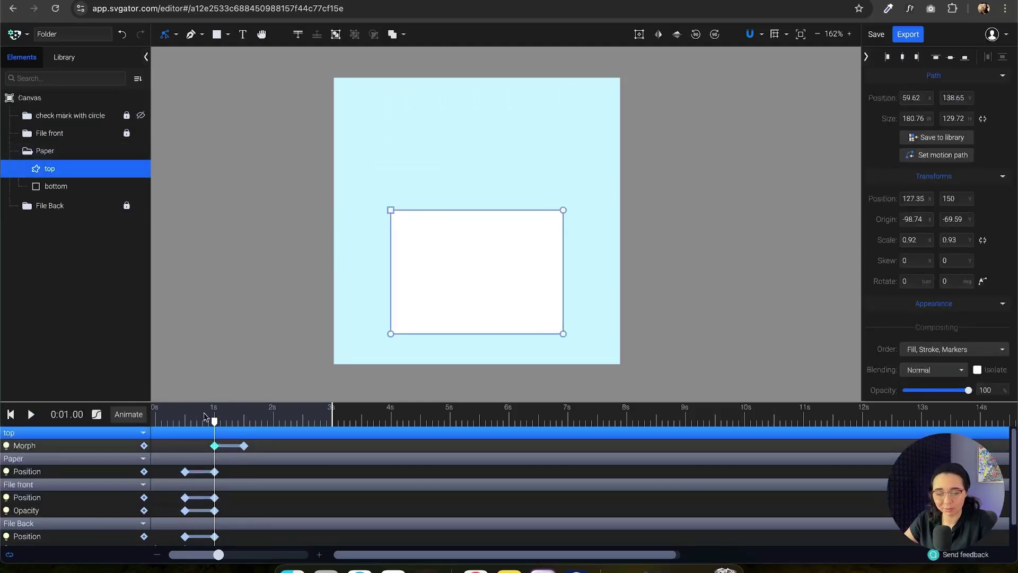
pyautogui.press('space')
# Add a Scale keyframe to the Paper group at 0.5 s and scale it down proportionally to 0.83 at 1 s.
pyautogui.moveTo(230, 446); pyautogui.dragTo(185, 454)
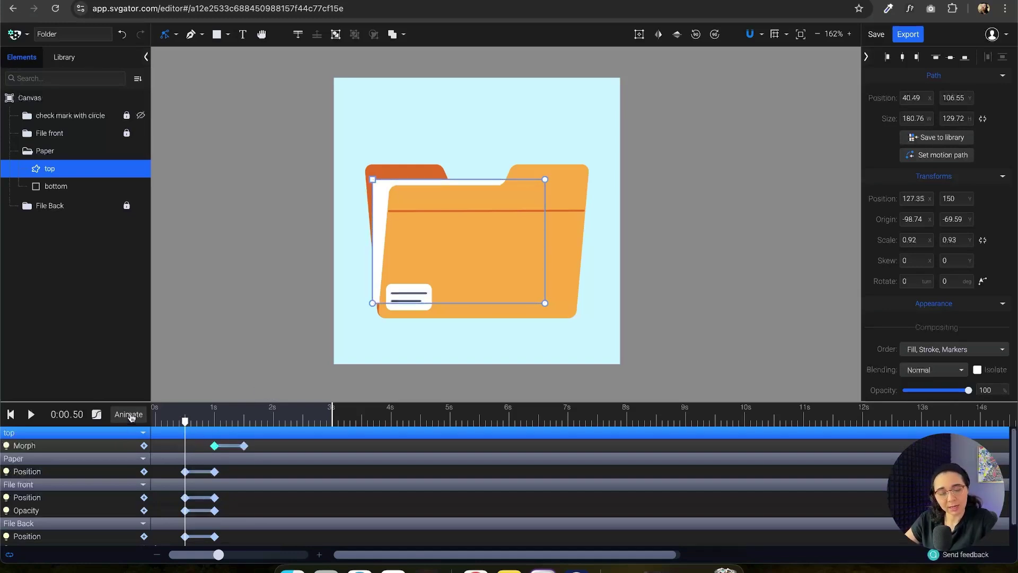
pyautogui.click(45, 151)
pyautogui.click(129, 414)
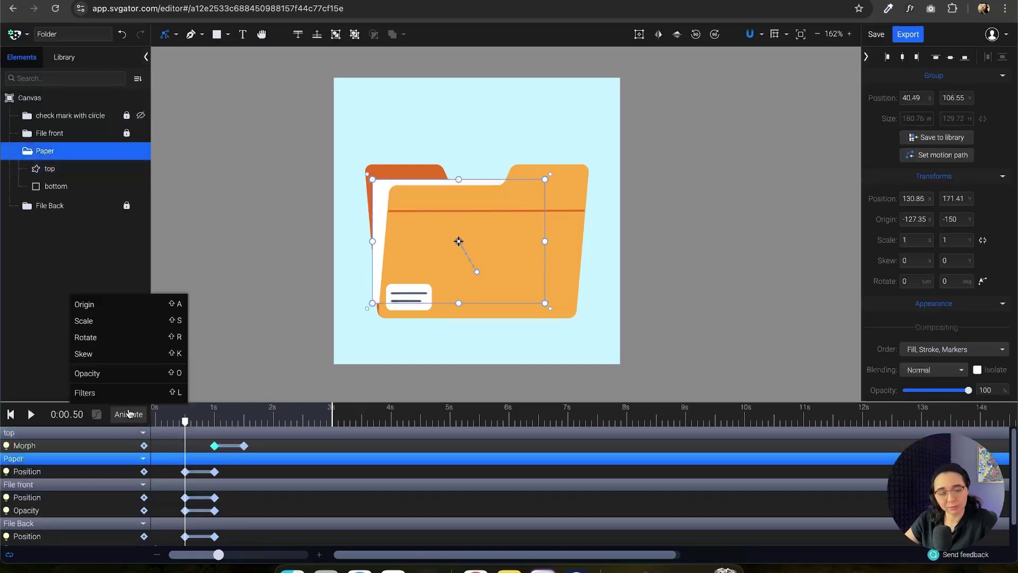
pyautogui.click(123, 321)
pyautogui.moveTo(186, 422); pyautogui.dragTo(215, 422)
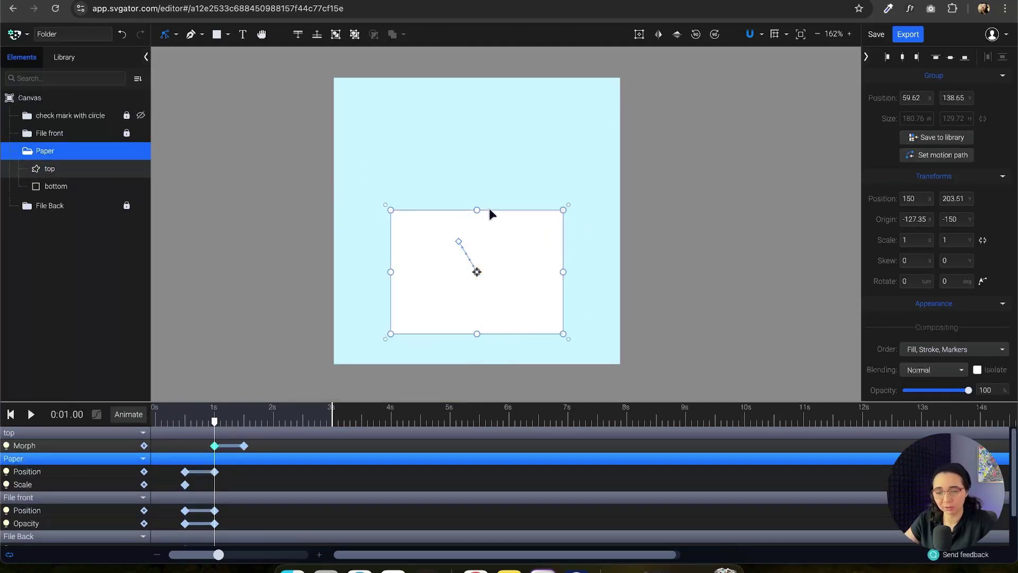
pyautogui.moveTo(477, 211); pyautogui.dragTo(477, 220)
# Play back the Paper group's scale animation and return the playhead to 1 s.
pyautogui.press('space')
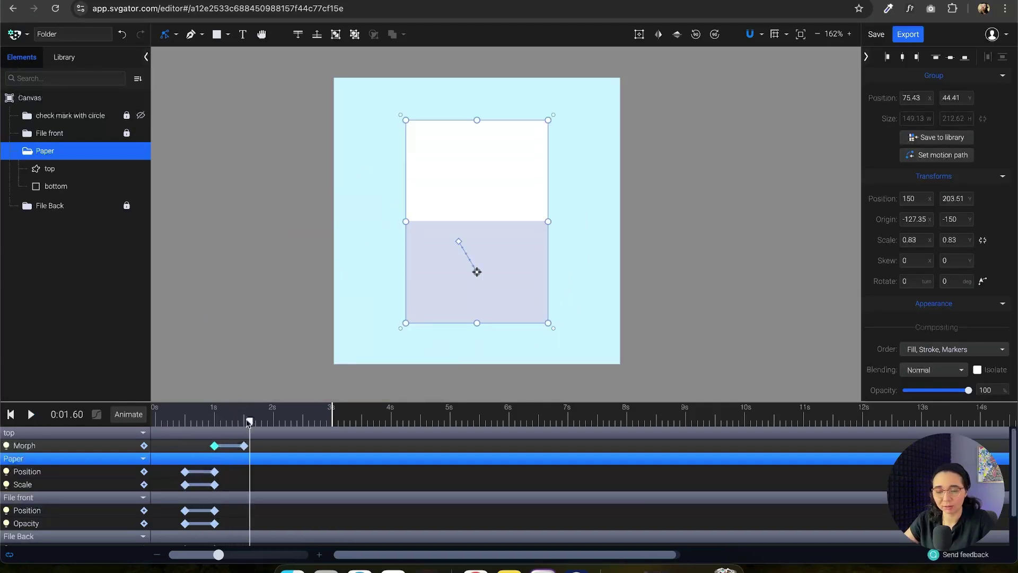
pyautogui.press('space')
pyautogui.click(191, 422)
pyautogui.click(214, 422)
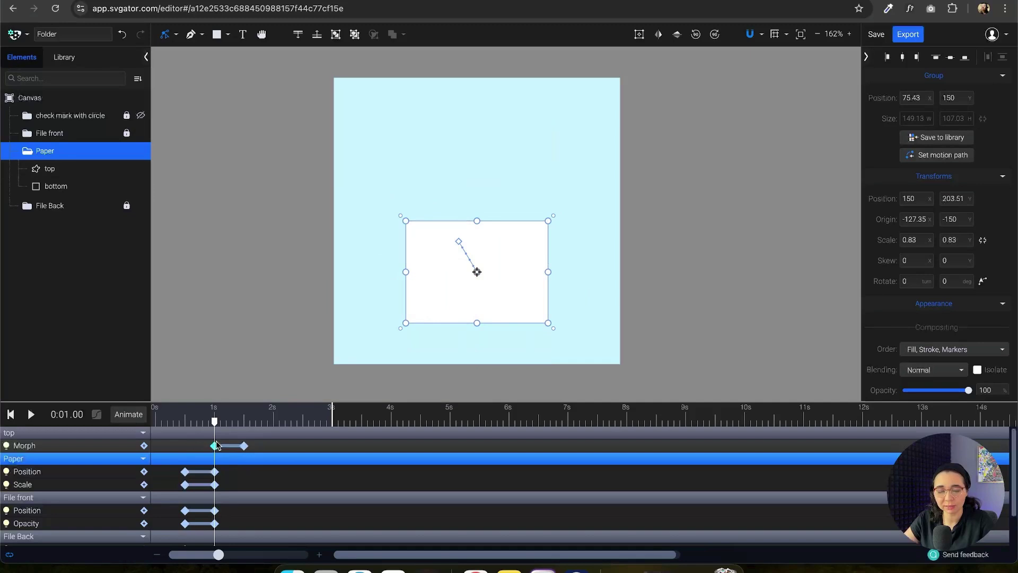
# Add a Fill color keyframe at 1 s to the bottom rectangle in the Paper group.
pyautogui.doubleClick(425, 276)
pyautogui.moveTo(211, 422); pyautogui.dragTo(249, 422)
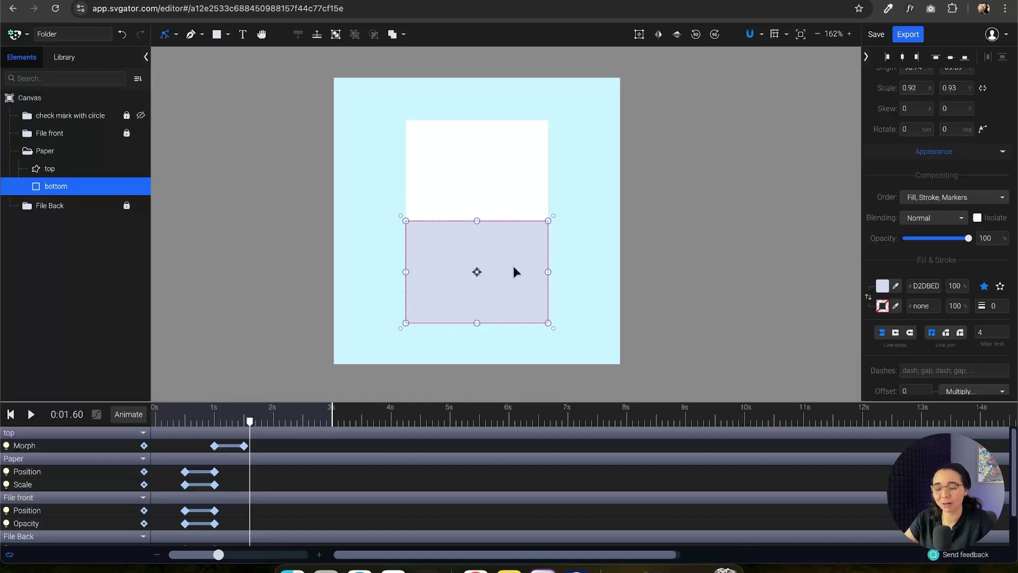
pyautogui.moveTo(250, 421); pyautogui.dragTo(214, 421)
pyautogui.click(128, 416)
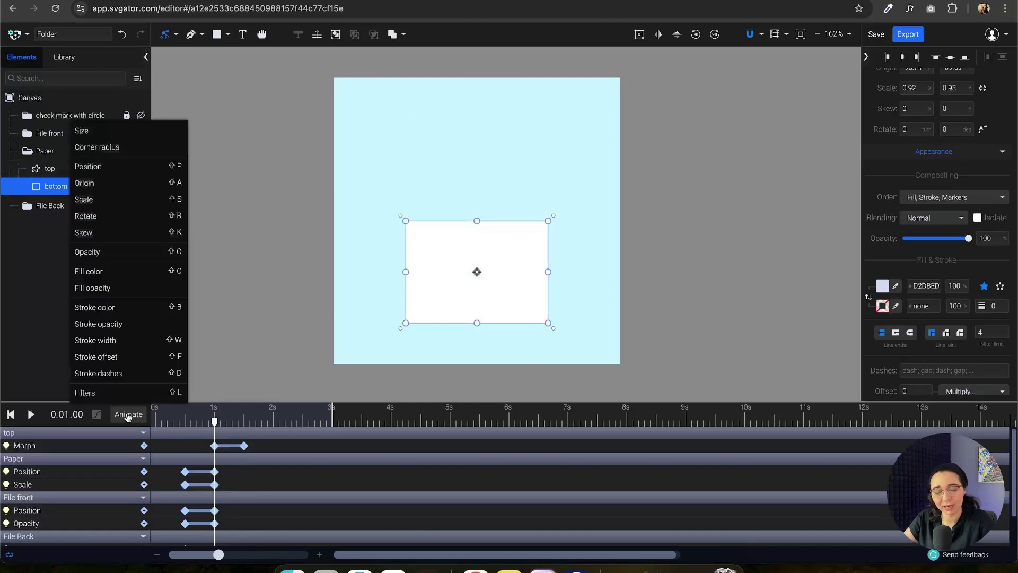
pyautogui.click(105, 273)
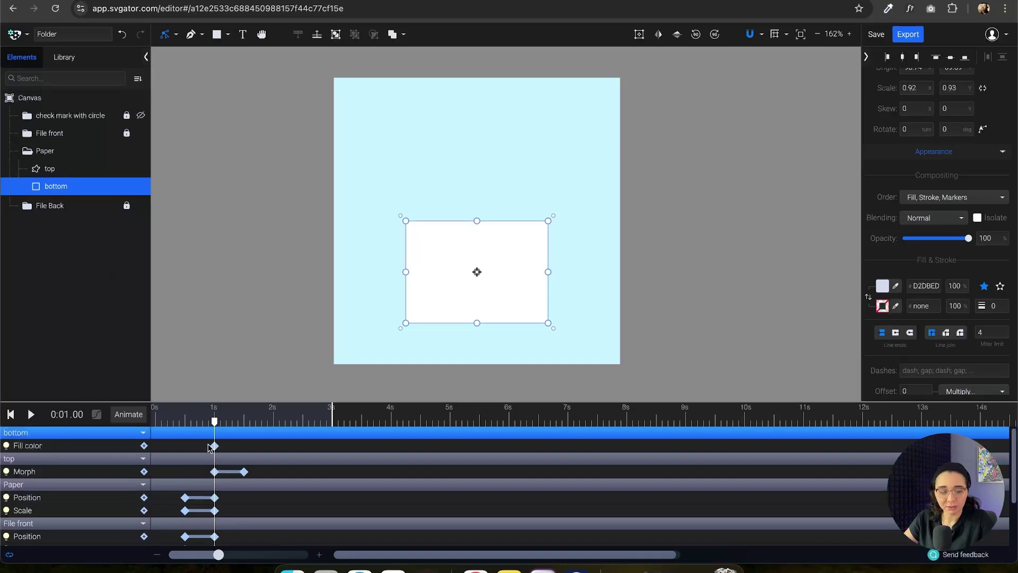
pyautogui.scroll(-1, 943, 254)
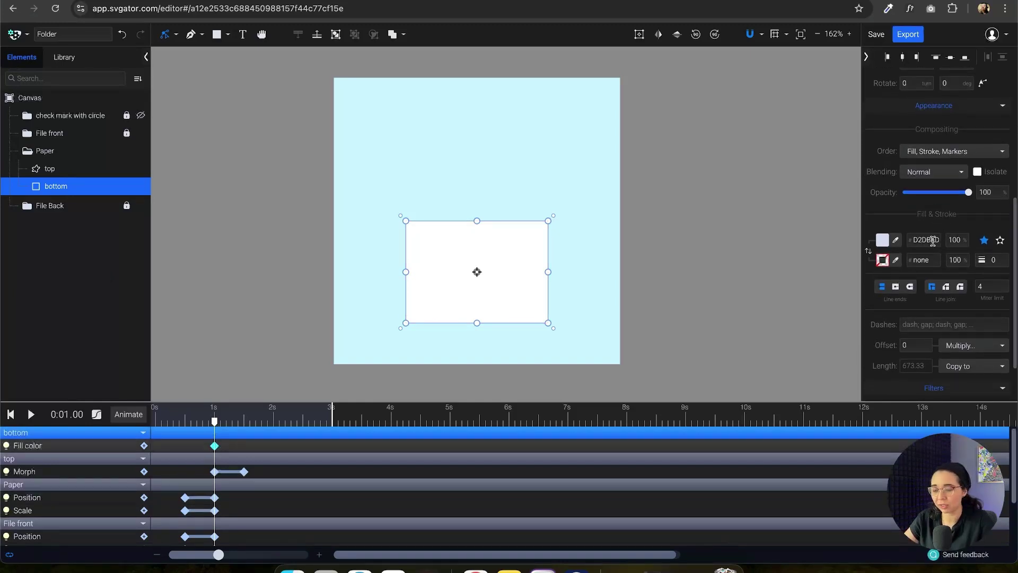
# Add a Fill color keyframe at 1.5 s for the bottom rectangle and set its fill to white, FFFFFF.
pyautogui.moveTo(214, 425); pyautogui.dragTo(243, 423)
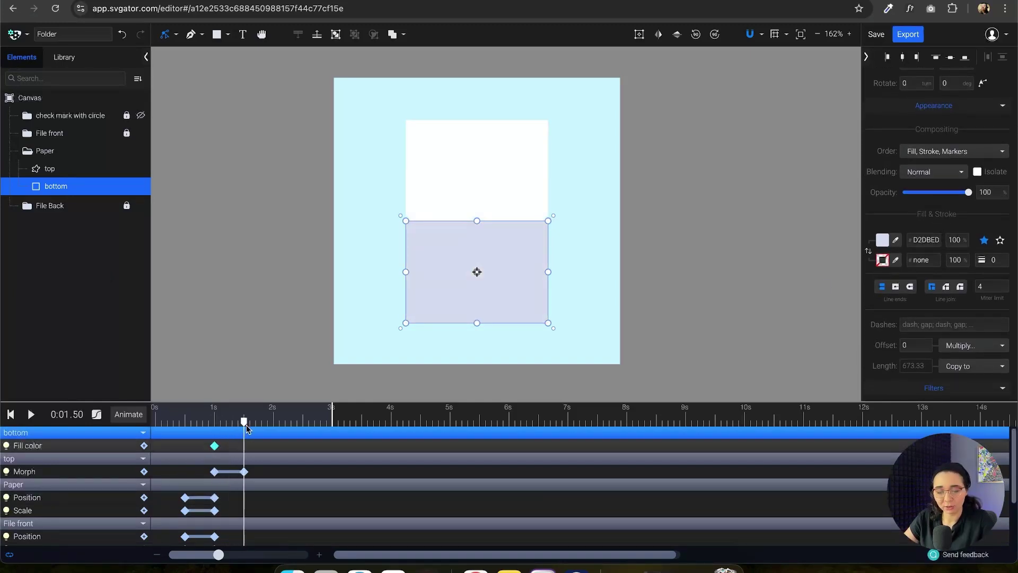
pyautogui.click(144, 446)
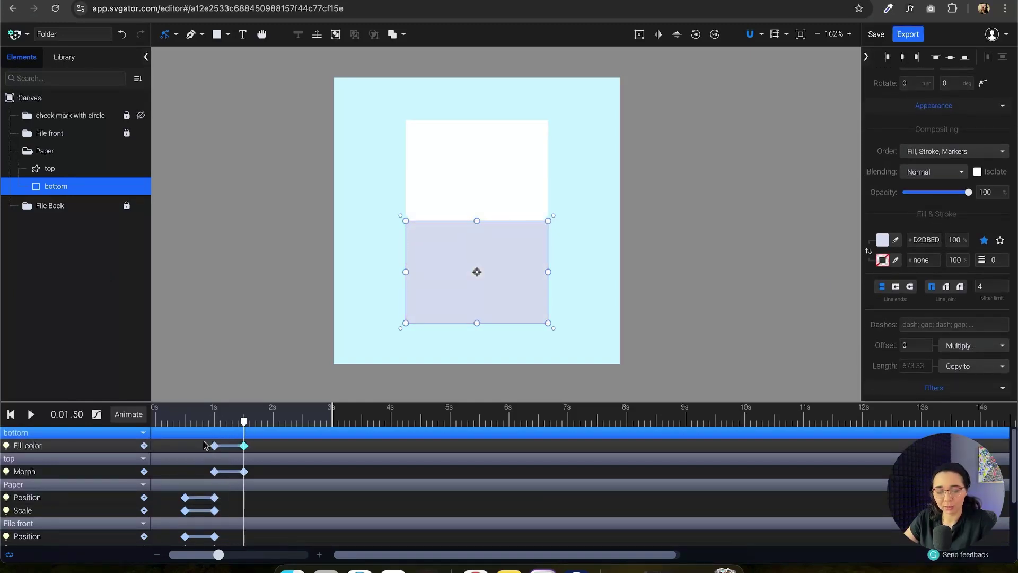
pyautogui.click(883, 241)
pyautogui.moveTo(833, 209); pyautogui.dragTo(730, 180)
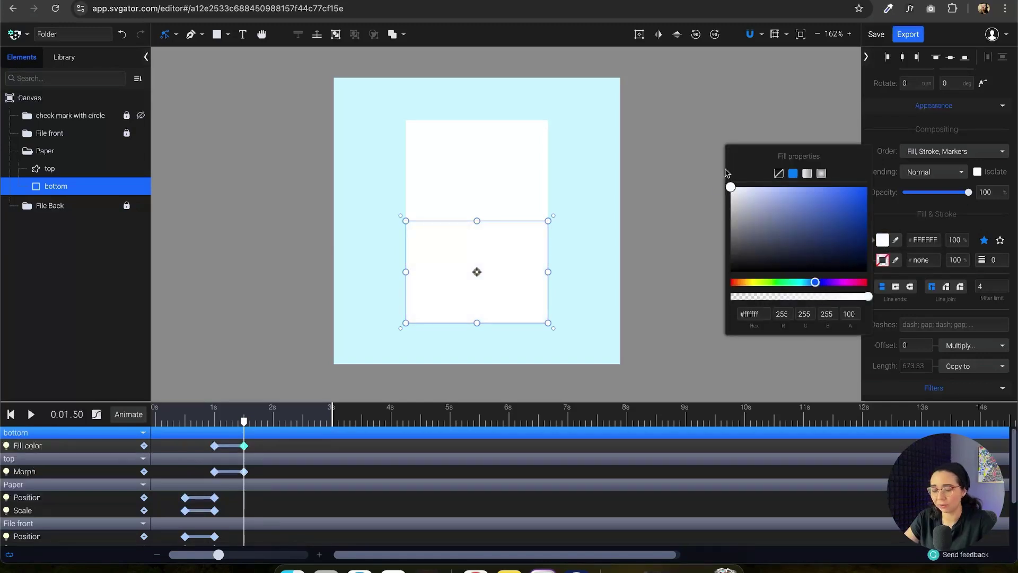
pyautogui.click(319, 246)
# Play back and scrub the unfolding paper's color animation, then return the playhead to 1.5 s.
pyautogui.moveTo(244, 421); pyautogui.dragTo(214, 422)
pyautogui.press('space')
pyautogui.press('space')
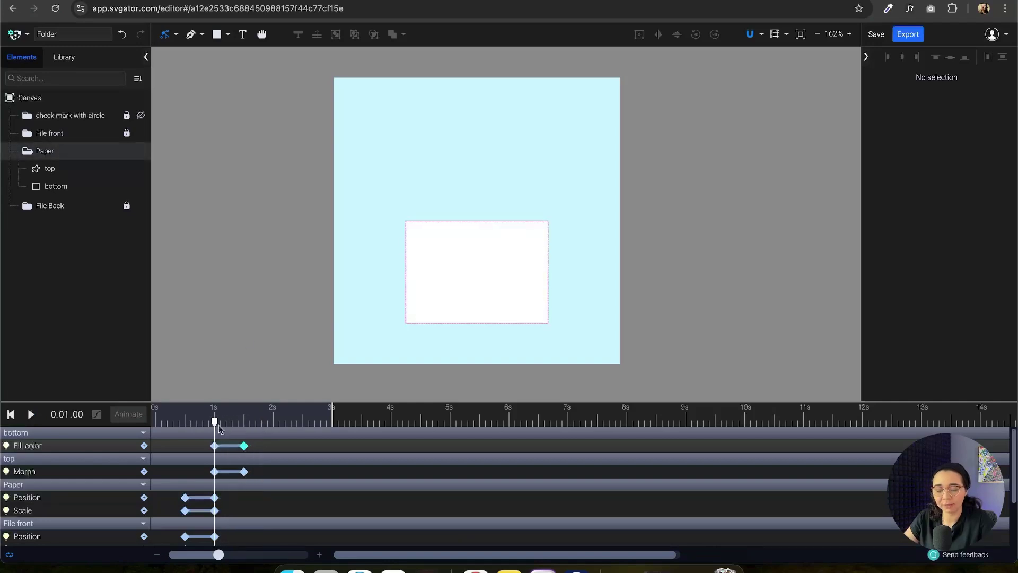
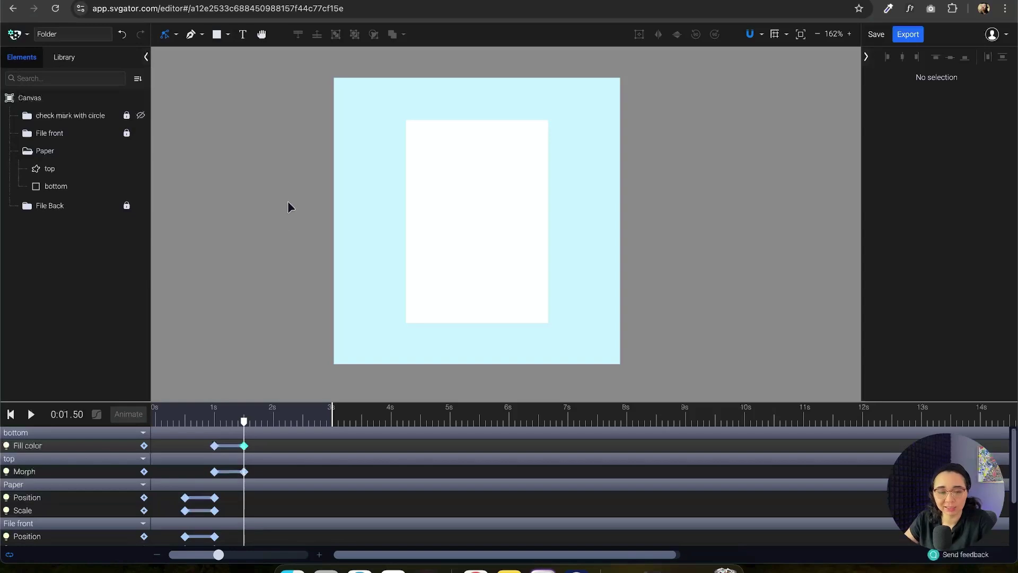
pyautogui.moveTo(244, 423); pyautogui.dragTo(153, 440)
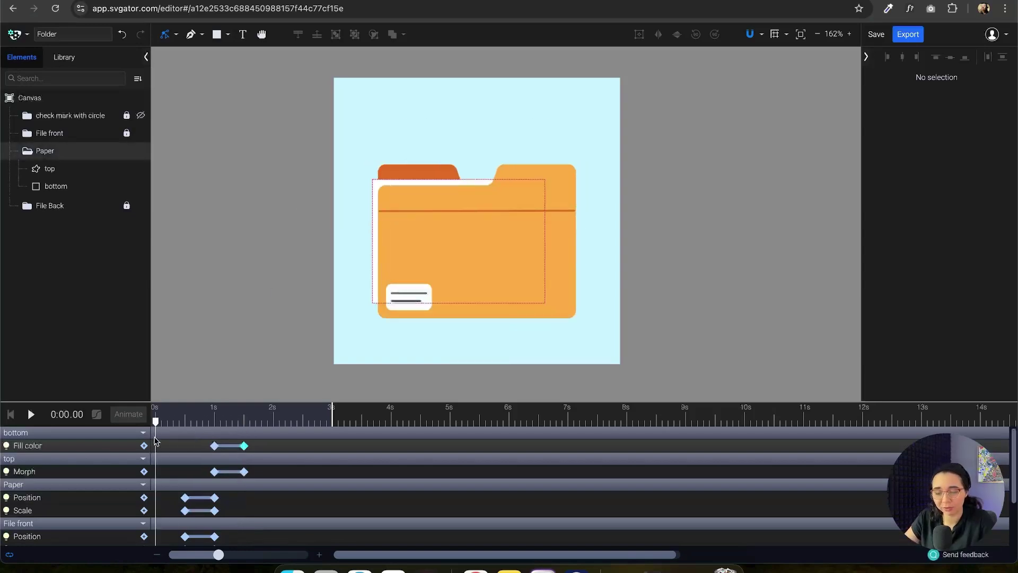
pyautogui.click(244, 421)
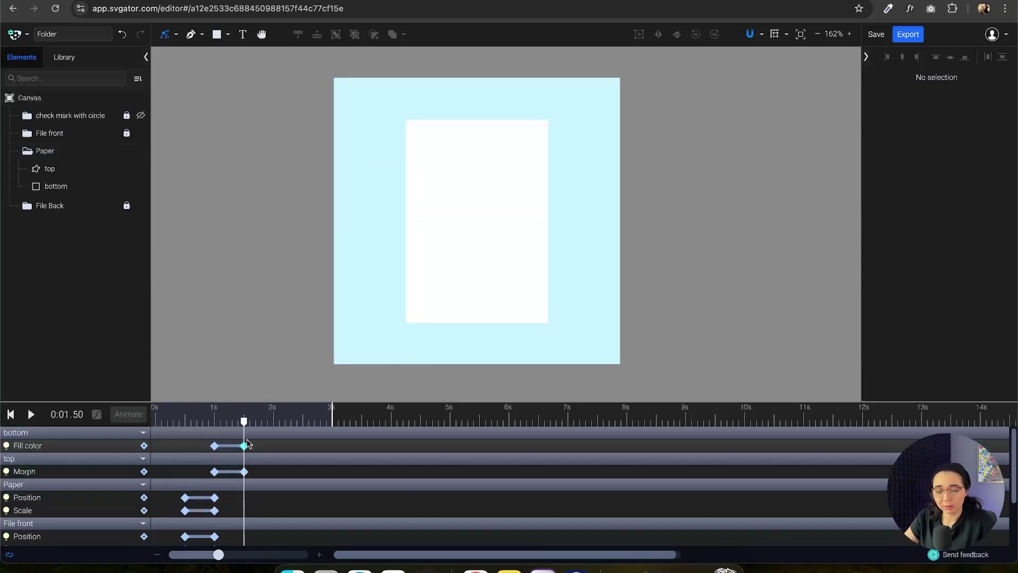
# Draw a horizontal line about 84 units long with the Pen tool across the upper part of the paper.
pyautogui.click(194, 39)
pyautogui.scroll(5, 491, 233)
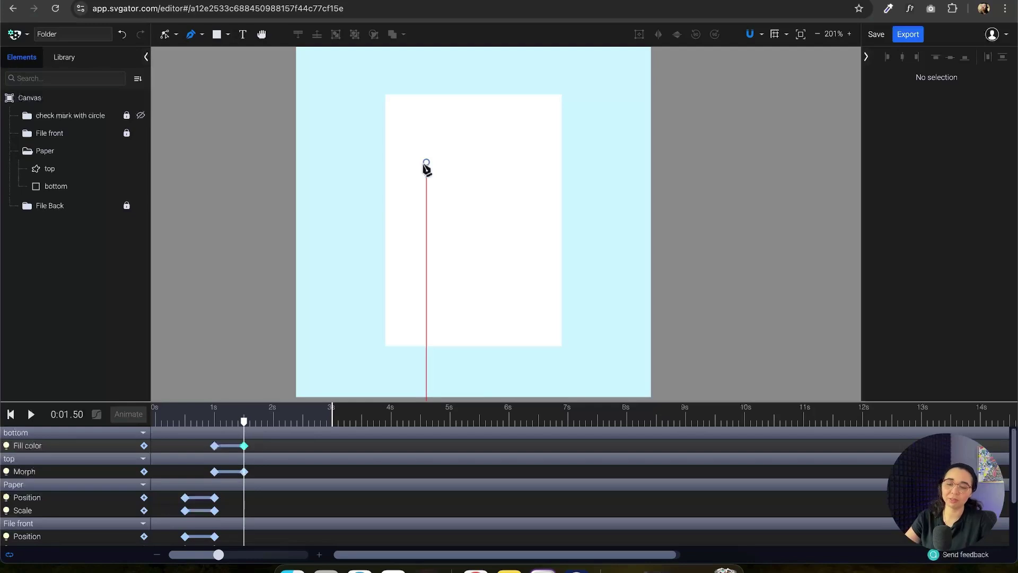
pyautogui.click(403, 165)
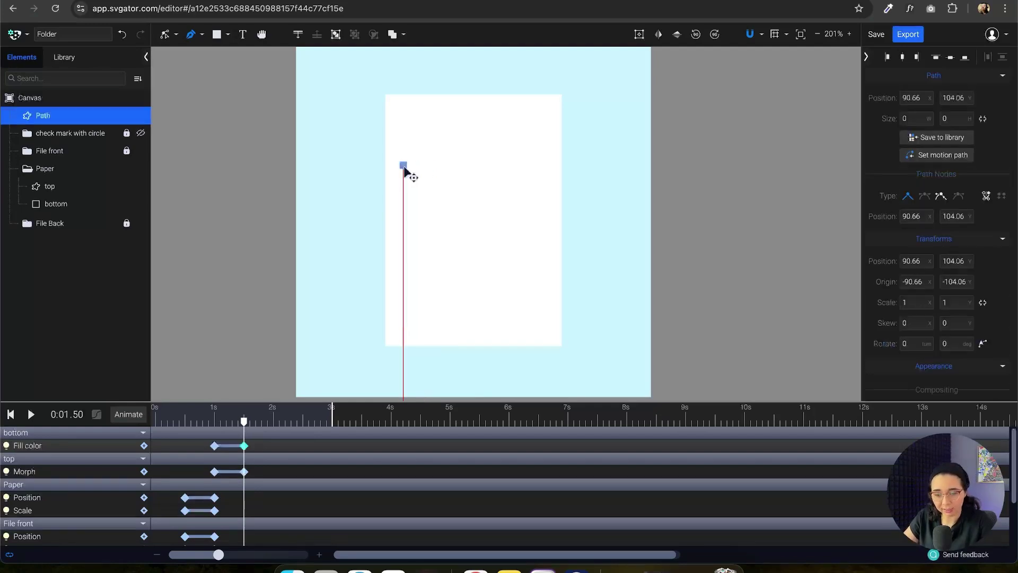
pyautogui.click(504, 165)
pyautogui.press('Escape')
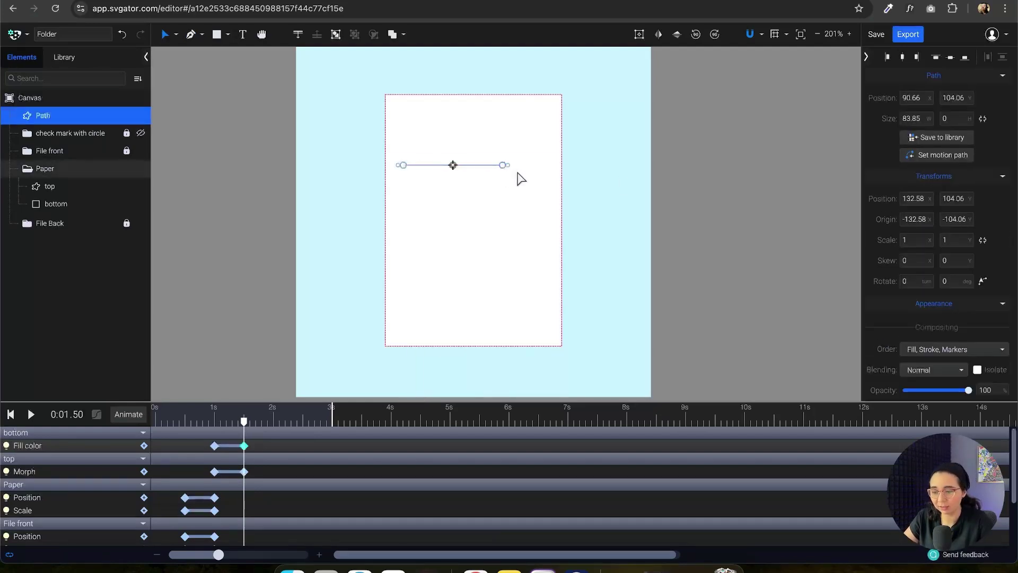
# Set the line's stroke width to 8 and give it round line ends.
pyautogui.scroll(-5, 1001, 243)
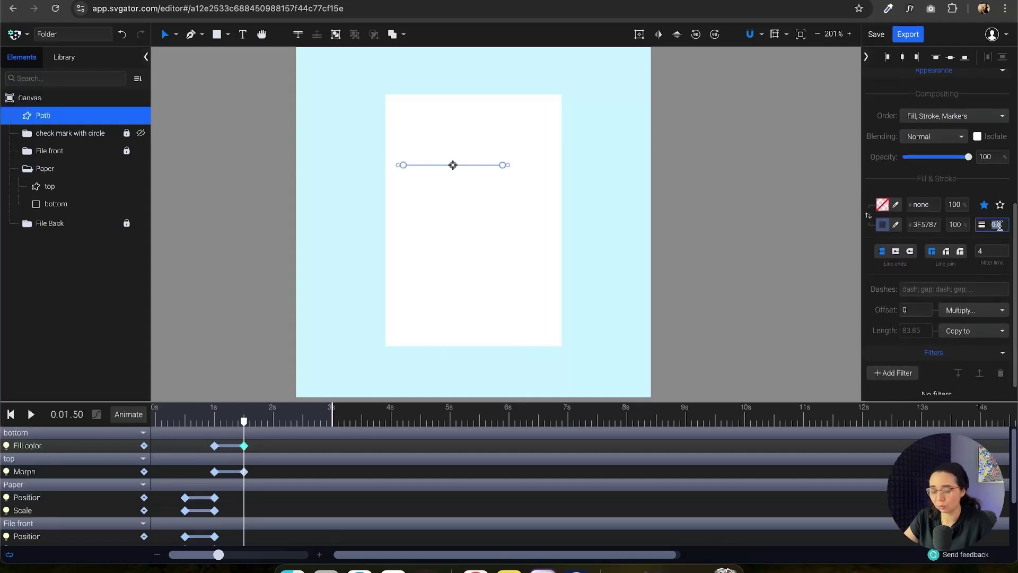
pyautogui.press('Return')
pyautogui.click(998, 221)
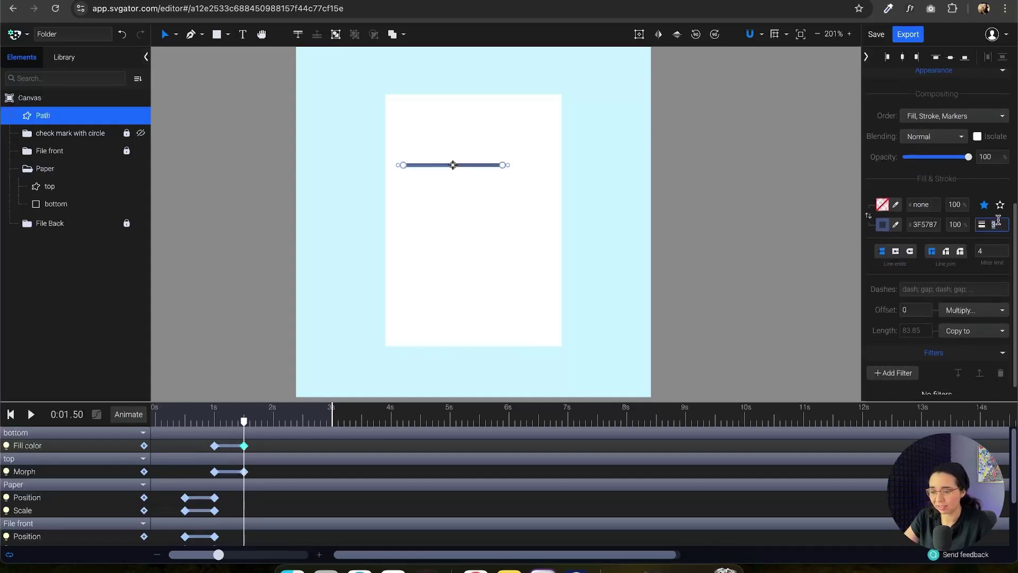
pyautogui.write('8')
pyautogui.press('Tab')
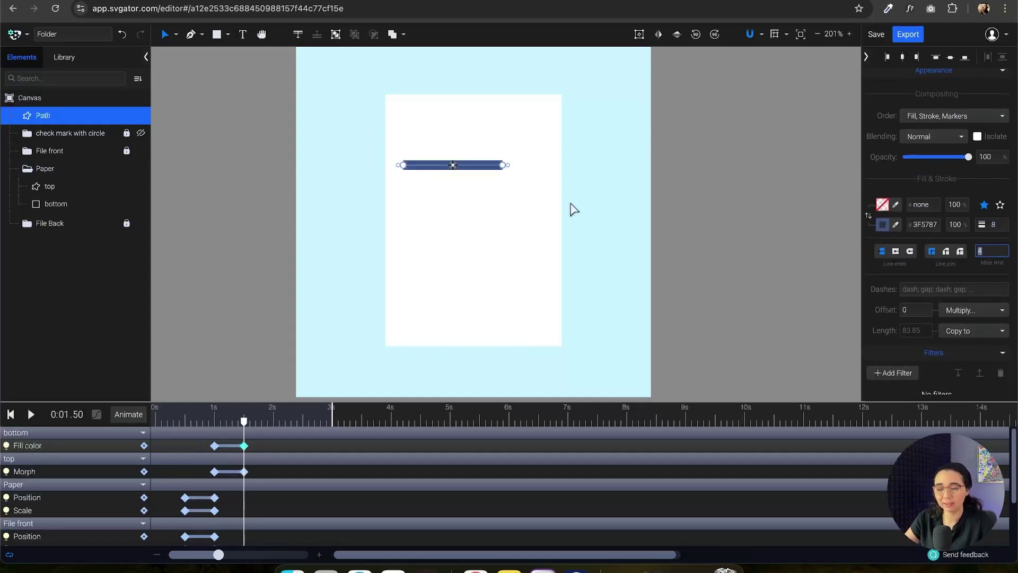
pyautogui.click(497, 184)
pyautogui.click(485, 165)
pyautogui.scroll(-3, 939, 237)
pyautogui.scroll(-1, 936, 254)
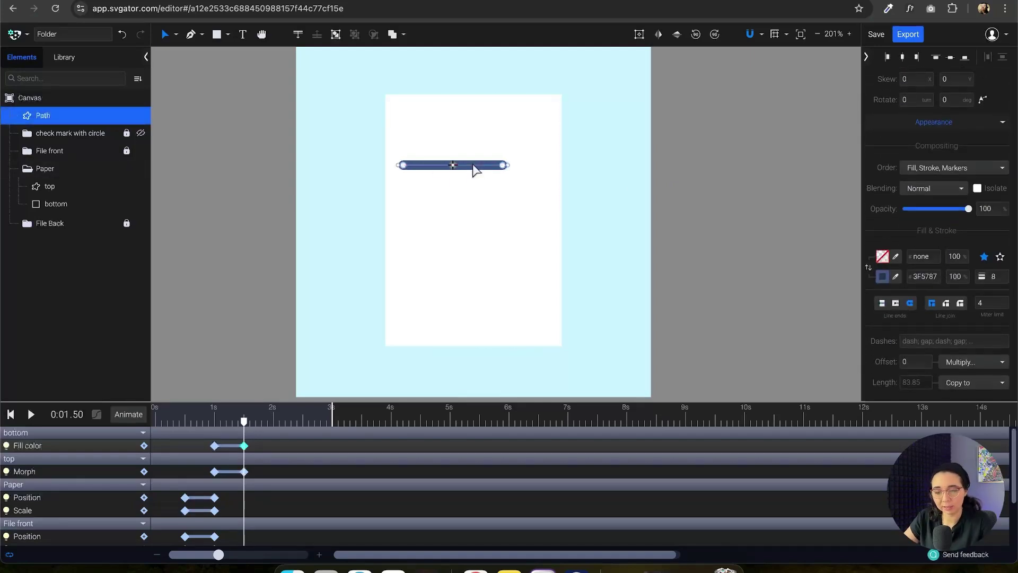
# Duplicate the line directly below the first and extend the copy's right end to a length of about 102.
pyautogui.press('super+z')
pyautogui.keyDown('alt'); pyautogui.moveTo(476, 168); pyautogui.dragTo(481, 196); pyautogui.keyUp('alt')
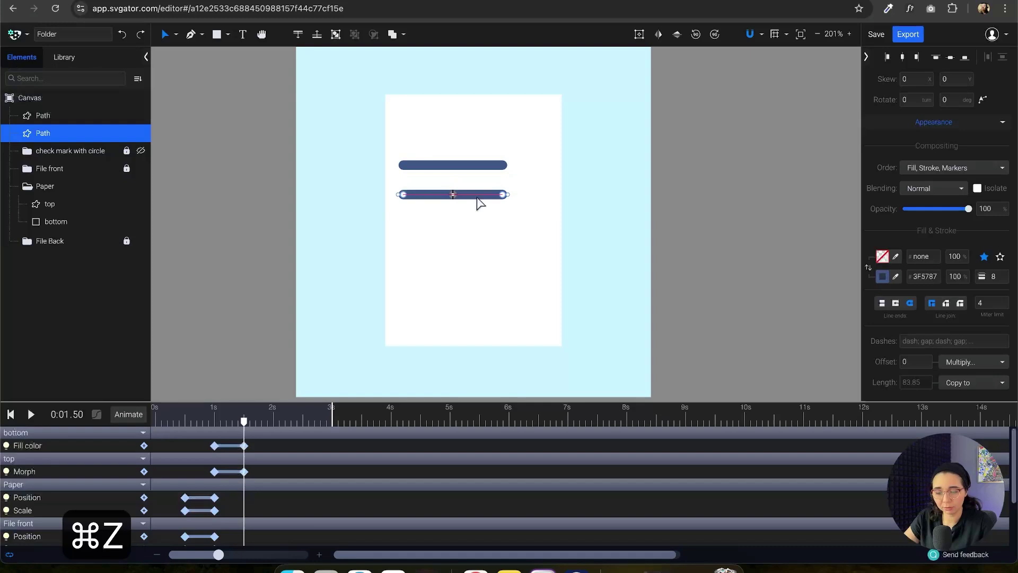
pyautogui.press('super+z')
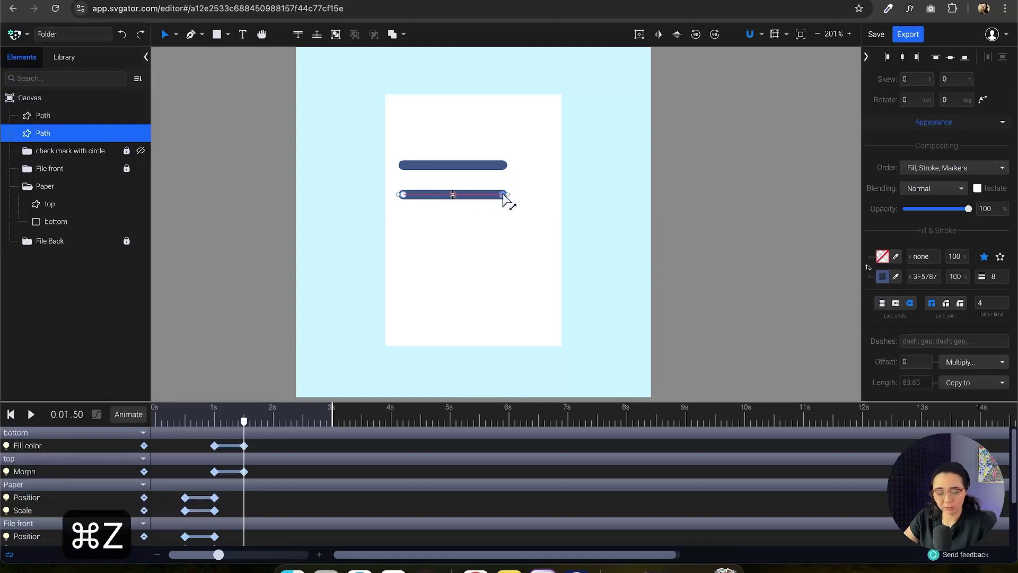
pyautogui.moveTo(514, 195); pyautogui.dragTo(524, 196)
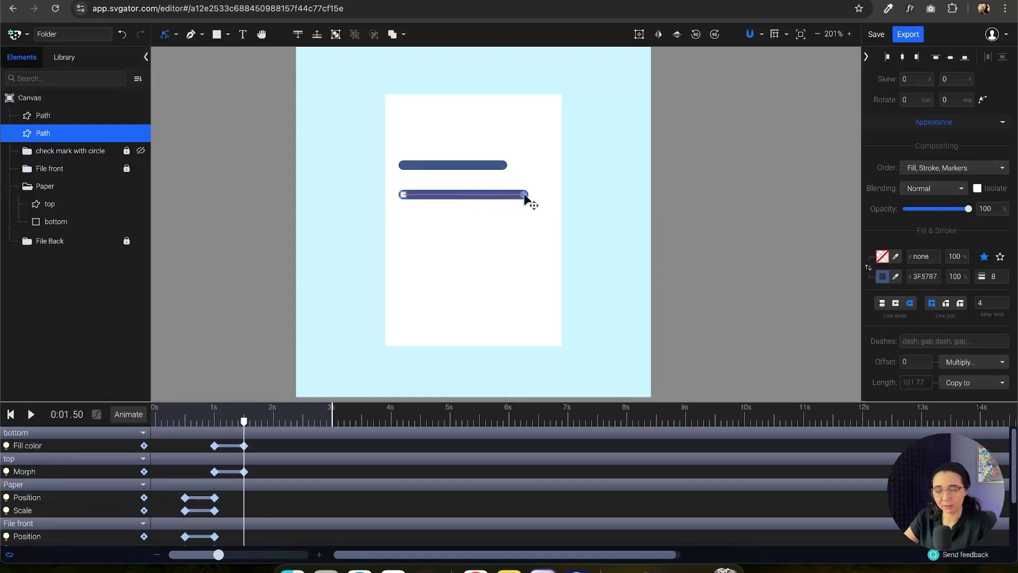
# Duplicate the second line below it, extend the copy to a length of about 117, and move it further down.
pyautogui.click(175, 34)
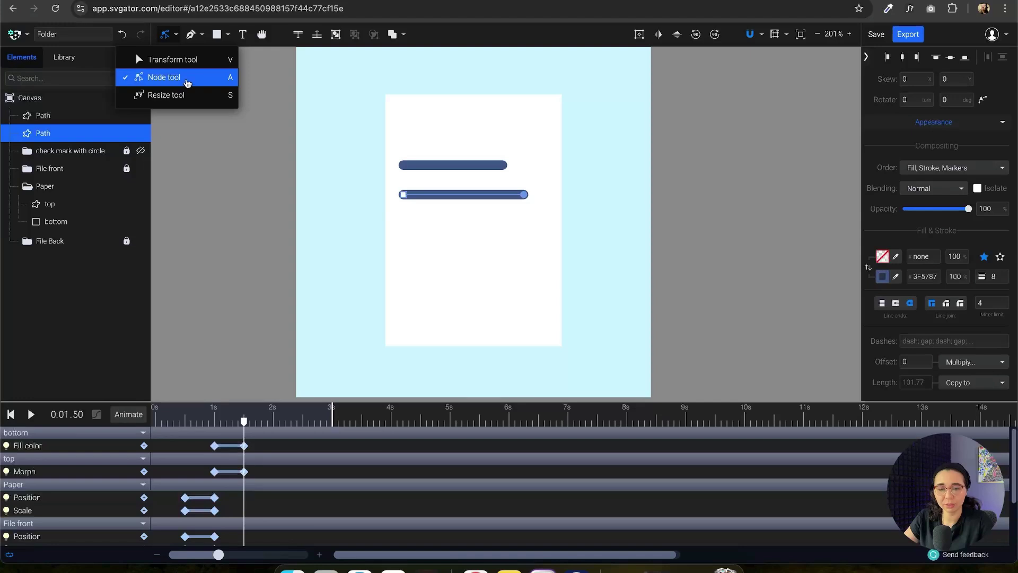
pyautogui.click(186, 78)
pyautogui.moveTo(478, 198); pyautogui.dragTo(543, 224)
pyautogui.press('Escape')
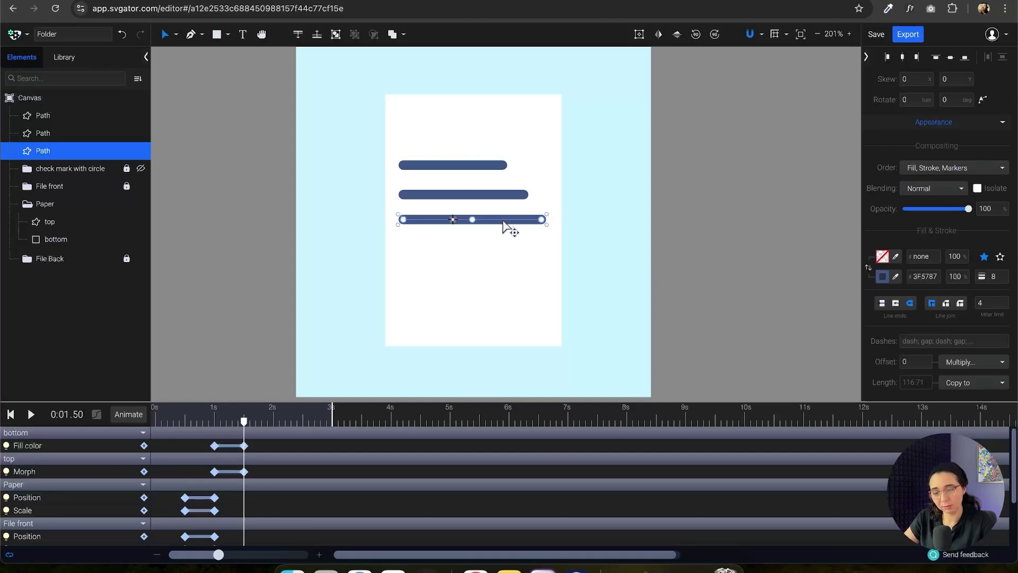
pyautogui.hotkey('shift', 'Down')
pyautogui.hotkey('shift', 'Down')
pyautogui.hotkey('shift', 'Down')
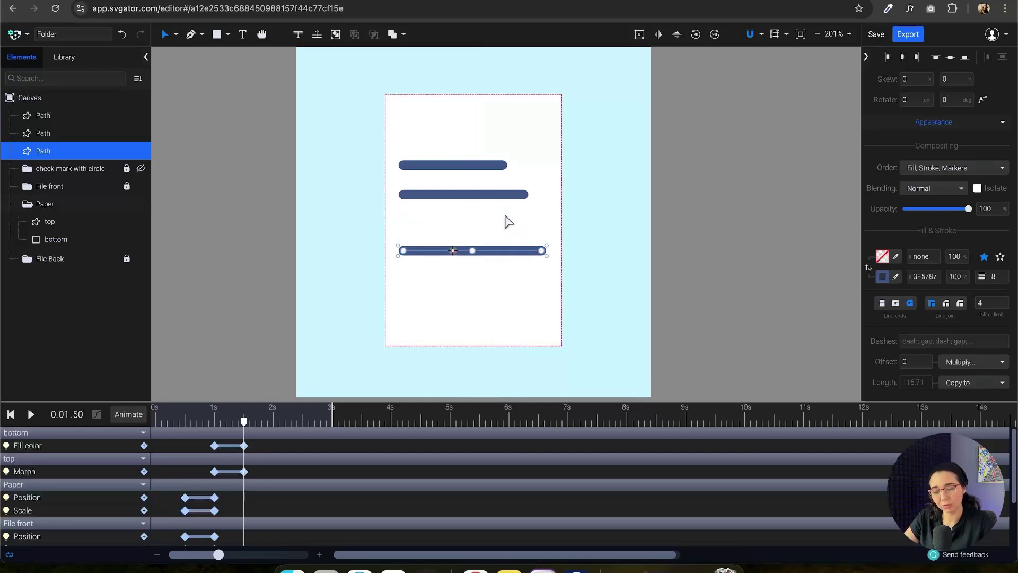
# Distribute the three lines on the paper evenly in the vertical direction.
pyautogui.keyDown('shift'); pyautogui.click(482, 196); pyautogui.keyUp('shift')
pyautogui.keyDown('shift'); pyautogui.click(481, 166); pyautogui.keyUp('shift')
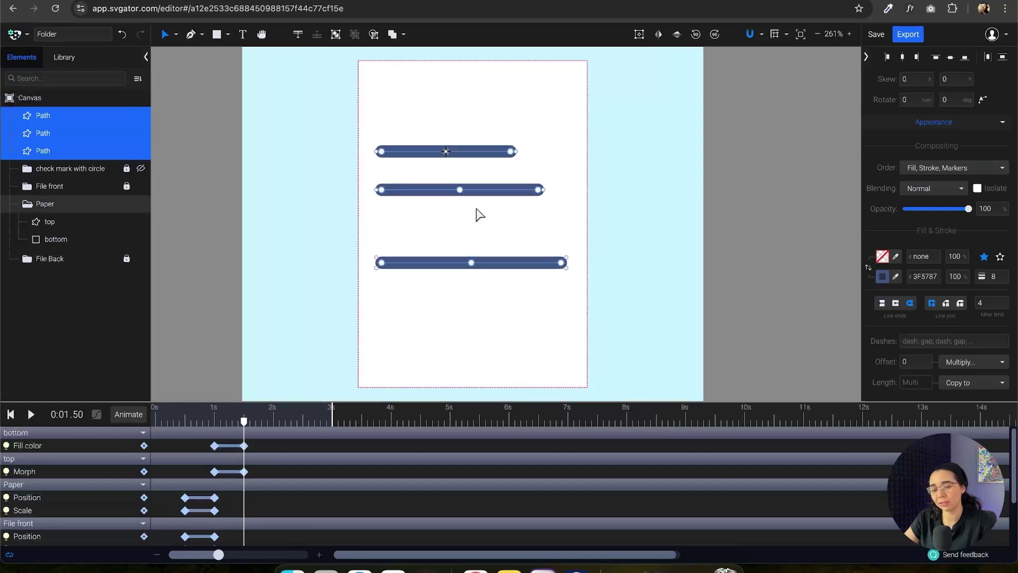
pyautogui.scroll(3, 477, 213)
pyautogui.scroll(1, 480, 217)
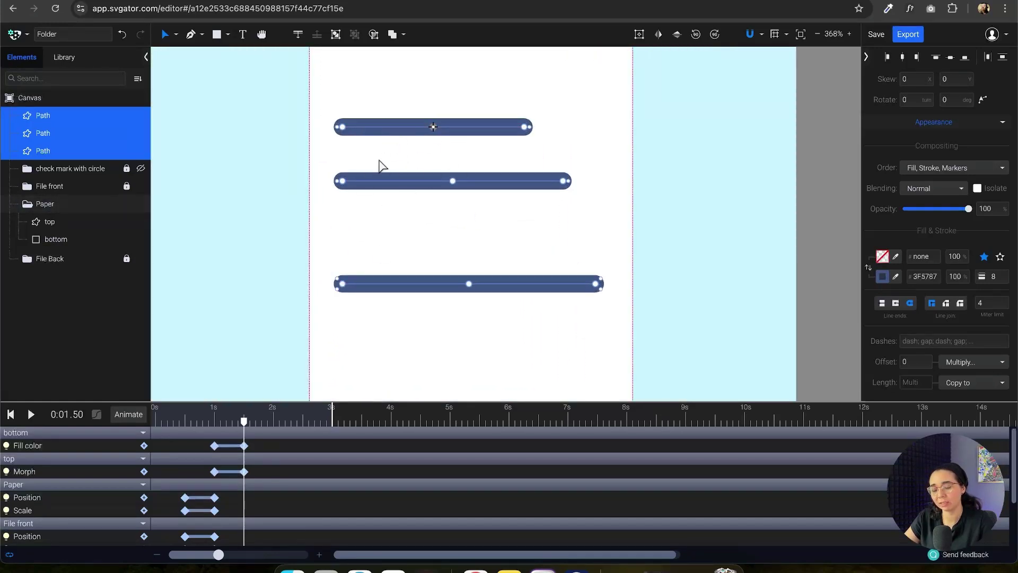
pyautogui.click(1004, 61)
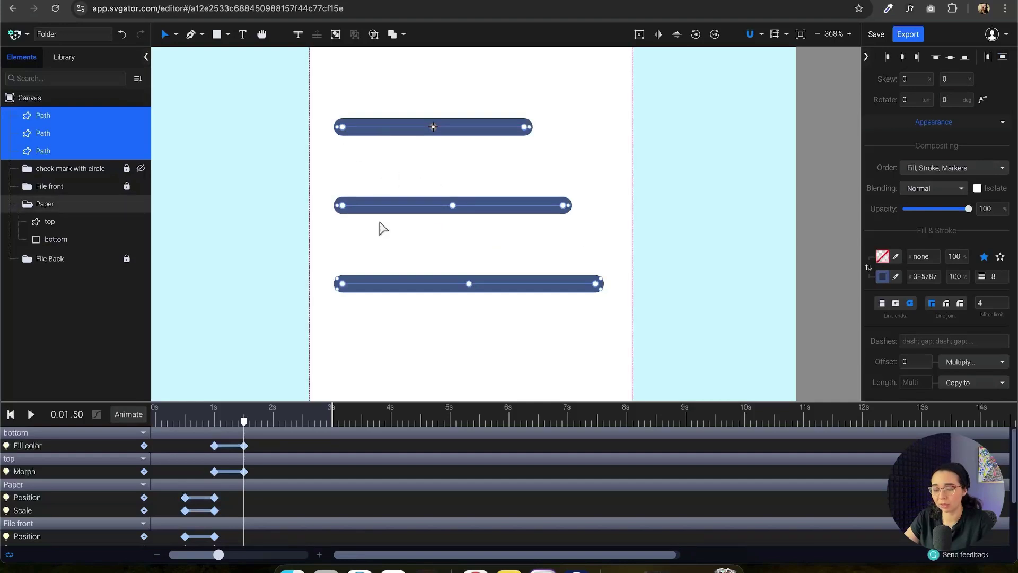
pyautogui.scroll(-3, 388, 207)
pyautogui.click(735, 234)
pyautogui.scroll(3, 446, 189)
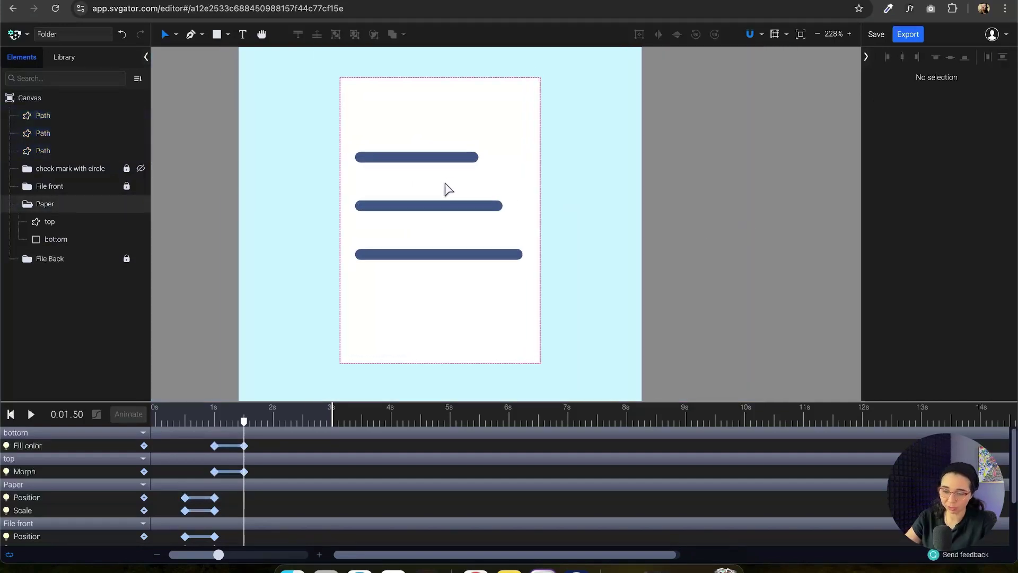
# Try to collapse the top line into a dot by moving its right end node onto its left node.
pyautogui.click(419, 157)
pyautogui.scroll(-2, 522, 178)
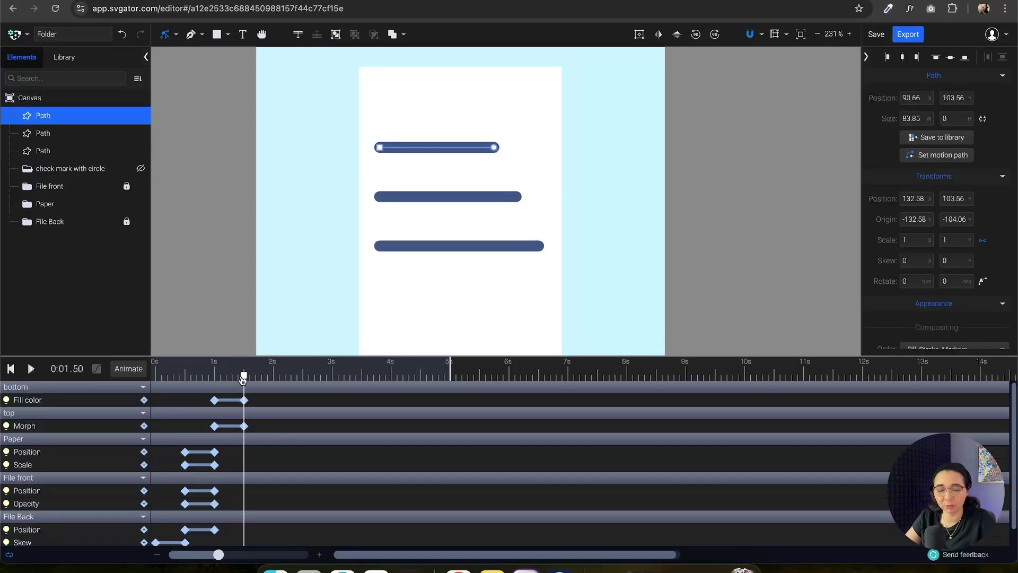
pyautogui.moveTo(242, 379); pyautogui.dragTo(247, 383)
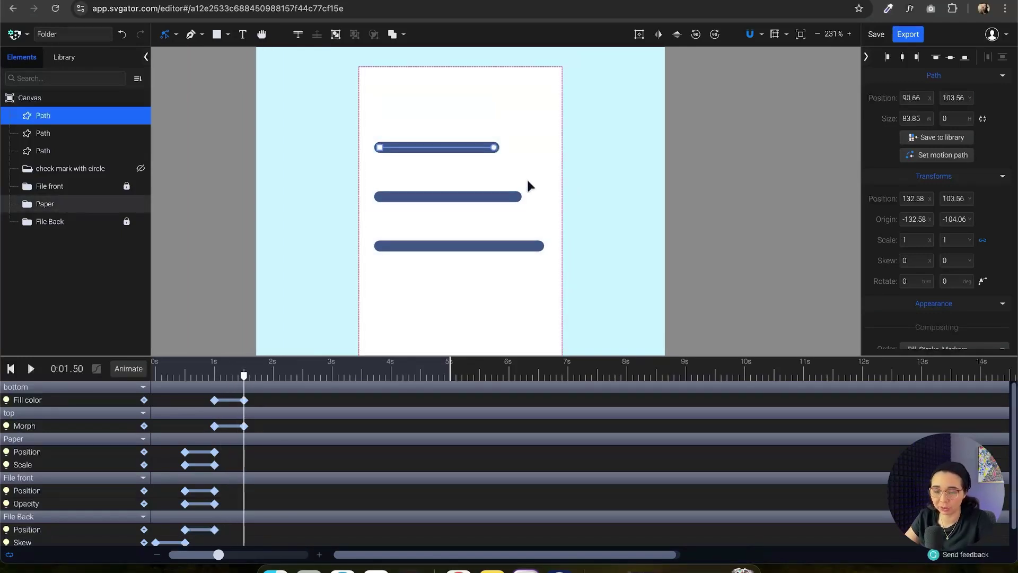
pyautogui.scroll(2, 473, 189)
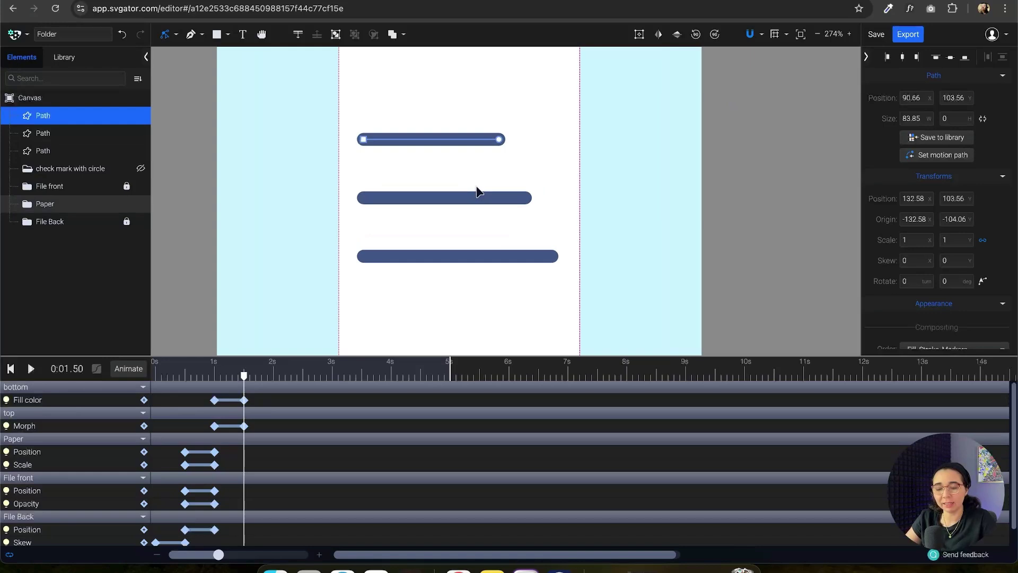
pyautogui.hscroll(-1, 779, 180)
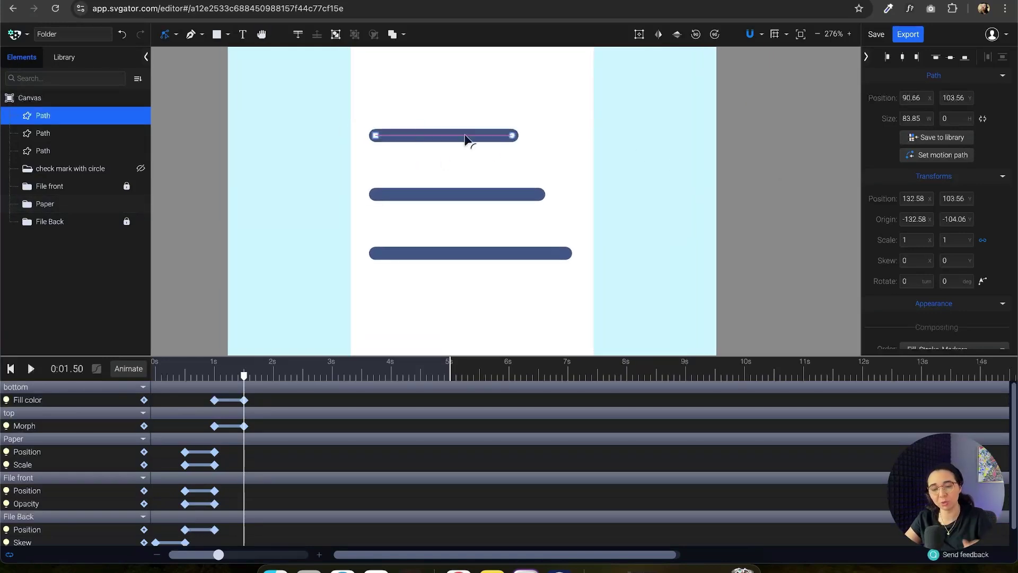
pyautogui.moveTo(512, 136); pyautogui.dragTo(379, 139)
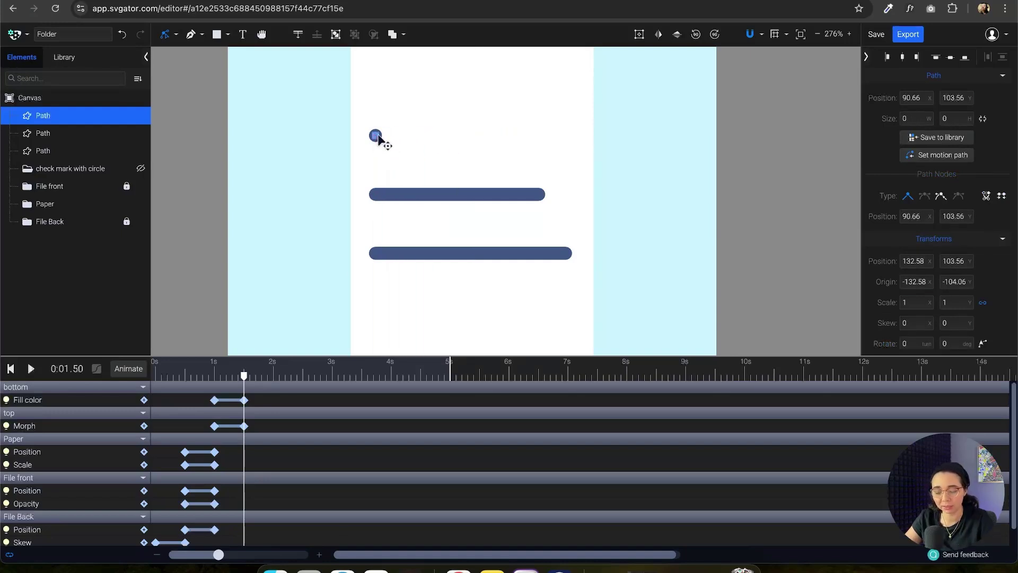
pyautogui.press('super+z')
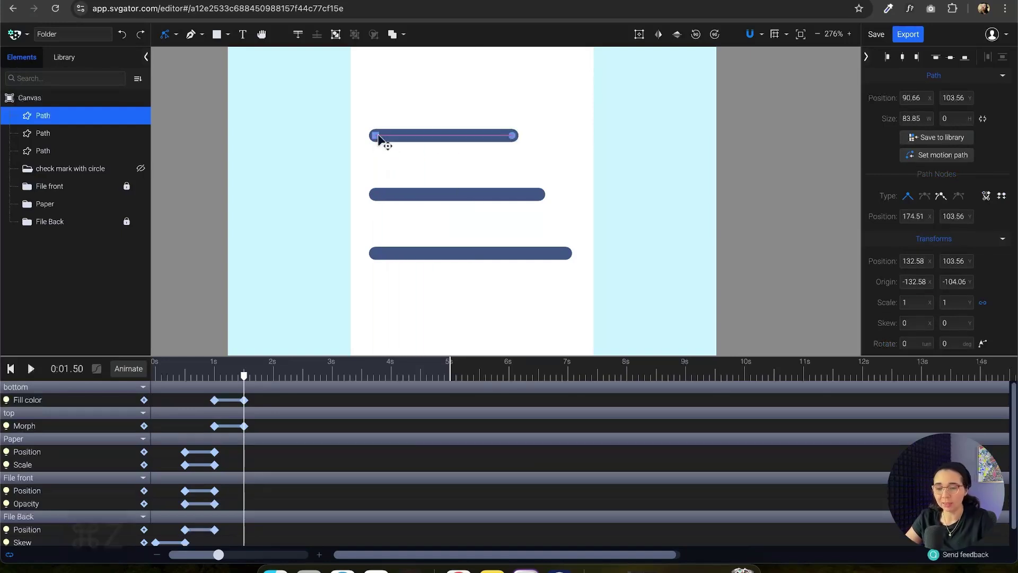
pyautogui.click(773, 107)
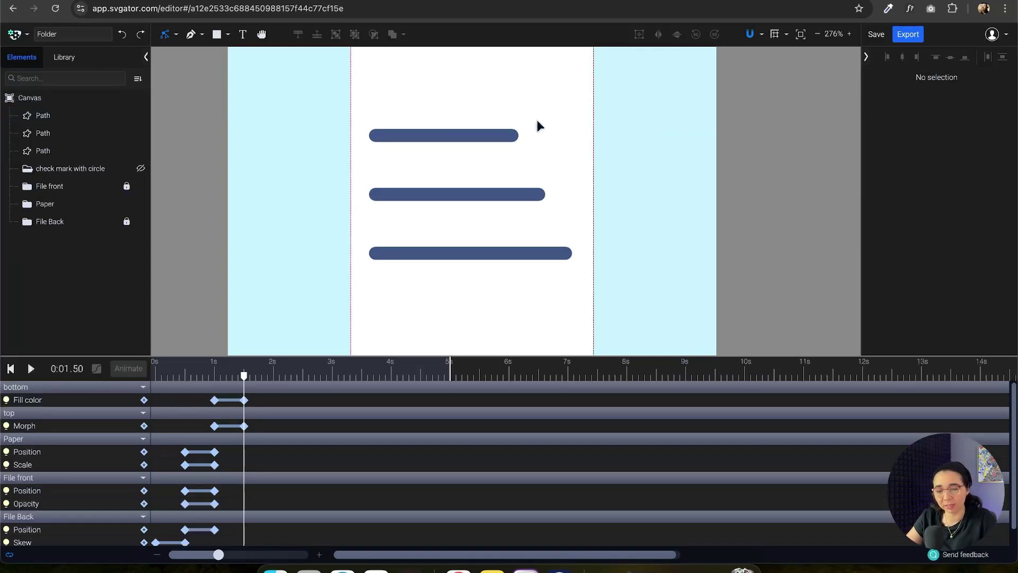
# Undo the top line's collapse and give the line a stroke offset animation with keyframes at 1.5 and 2 seconds.
pyautogui.click(462, 139)
pyautogui.press('super+z')
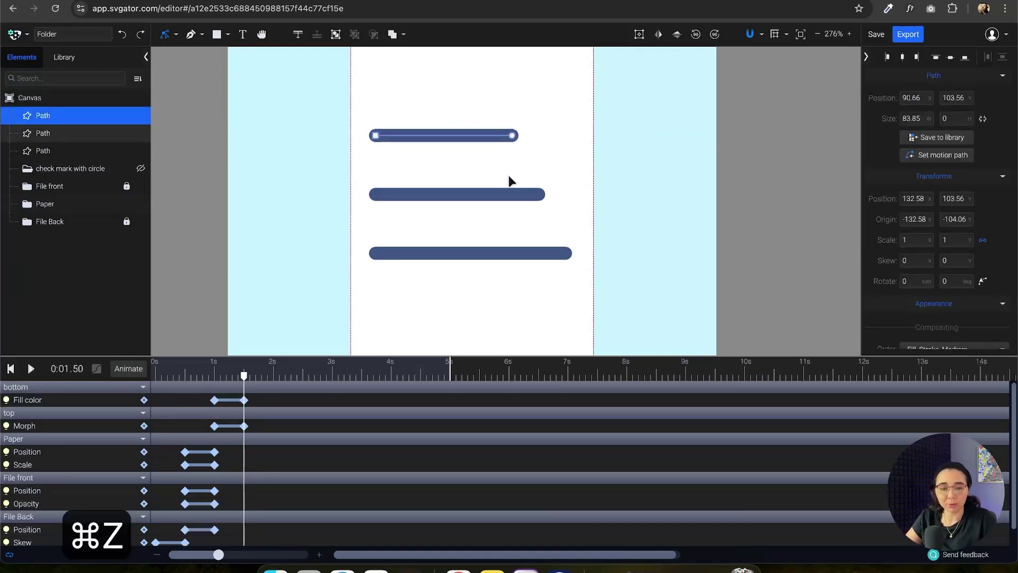
pyautogui.click(128, 369)
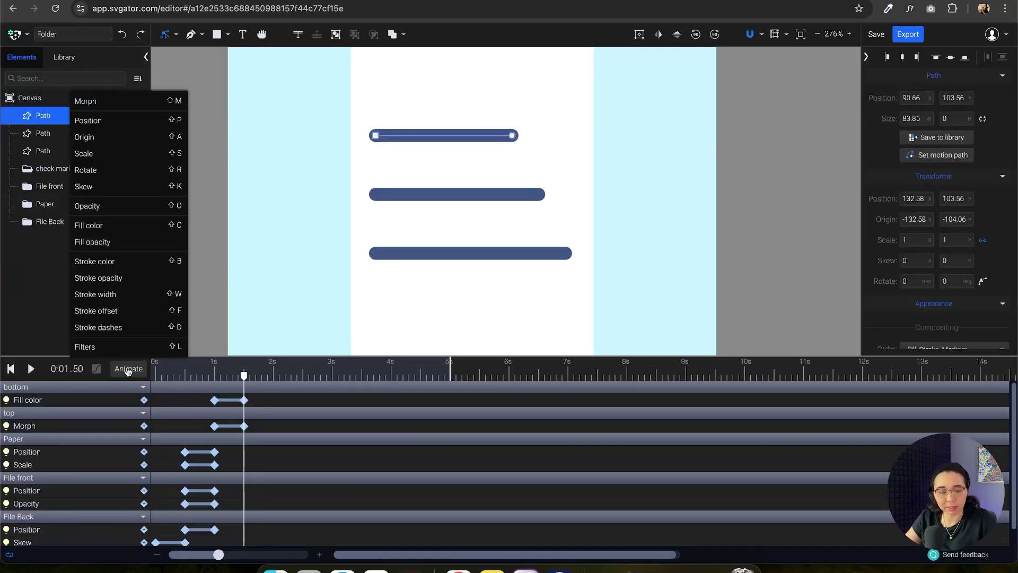
pyautogui.click(135, 311)
pyautogui.moveTo(244, 379); pyautogui.dragTo(273, 388)
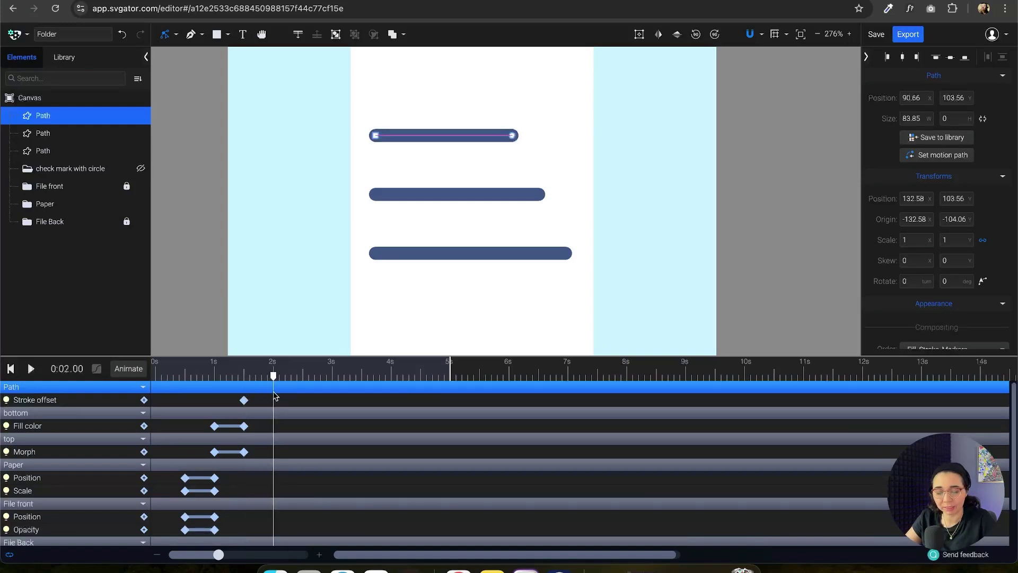
pyautogui.click(243, 400)
pyautogui.click(144, 400)
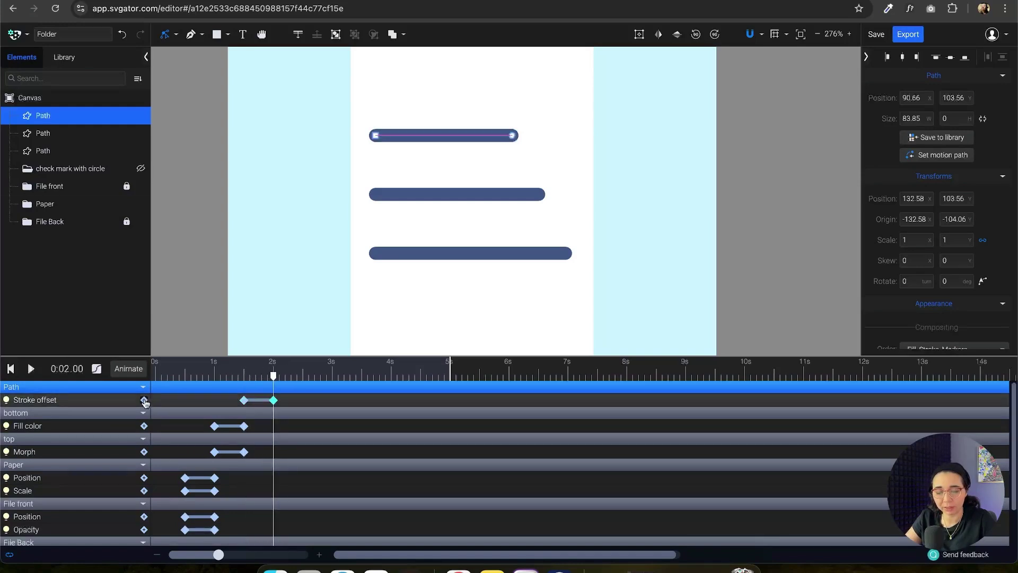
# At the 1.5-second keyframe, set both the top line's stroke offset and its dashes to its length of 83.85.
pyautogui.moveTo(269, 379); pyautogui.dragTo(247, 387)
pyautogui.click(243, 401)
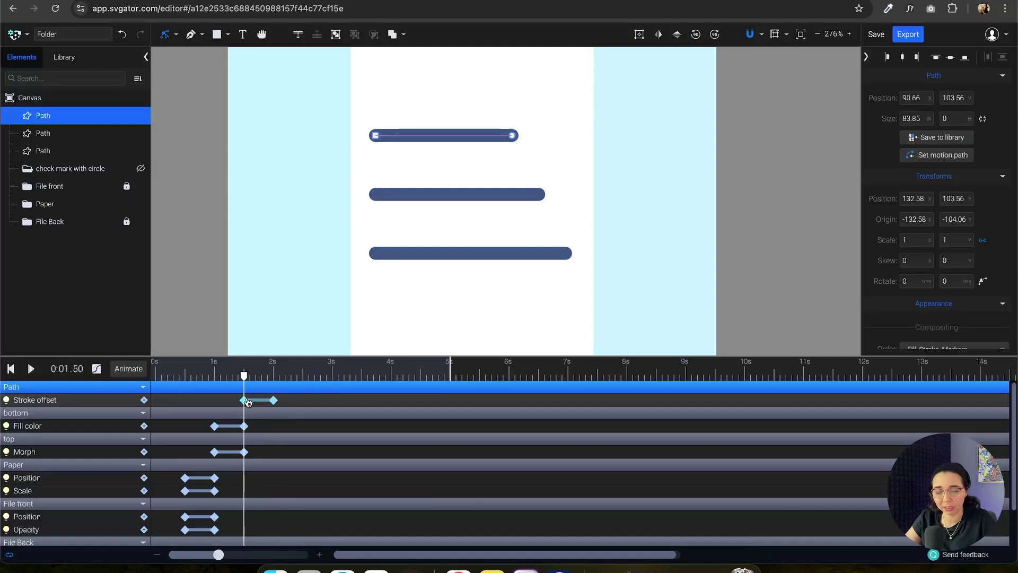
pyautogui.scroll(-5, 939, 213)
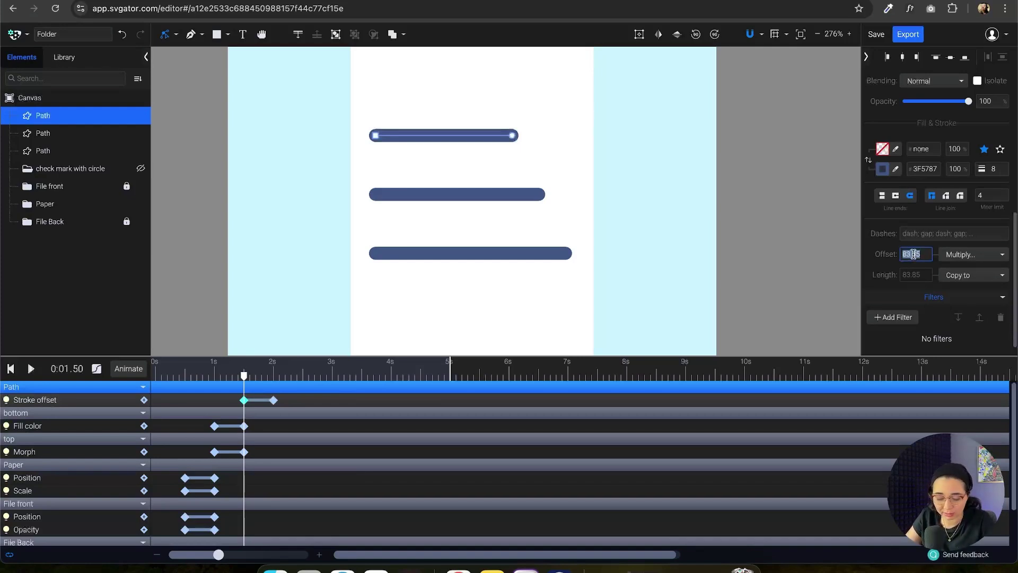
pyautogui.press('super+c')
pyautogui.press('super+c')
pyautogui.click(920, 233)
pyautogui.press('super+v')
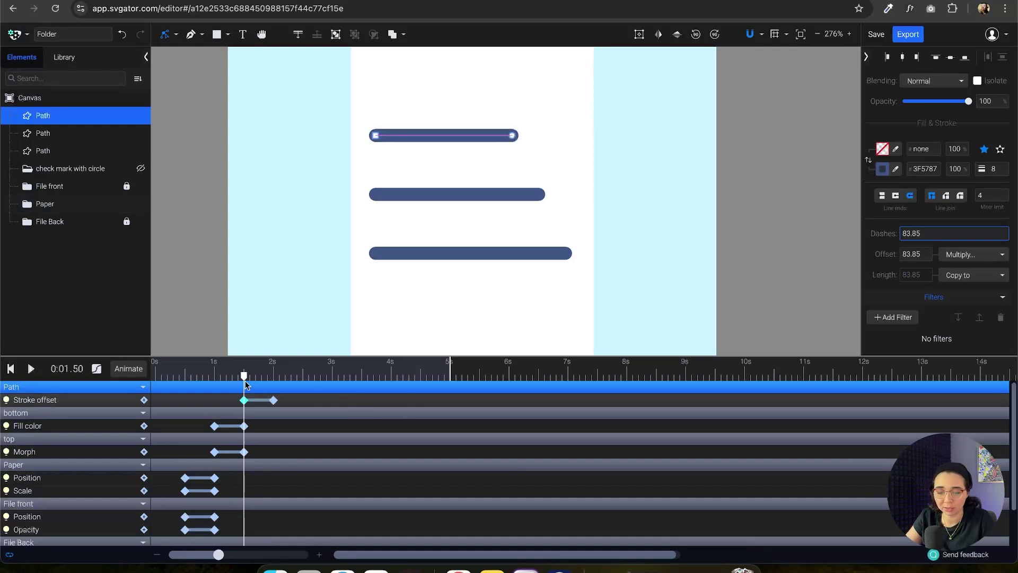
# Set the top line's stroke offset to 0 at the 2-second keyframe, preview it, and return the playhead to 1.5 seconds.
pyautogui.moveTo(244, 376); pyautogui.dragTo(276, 387)
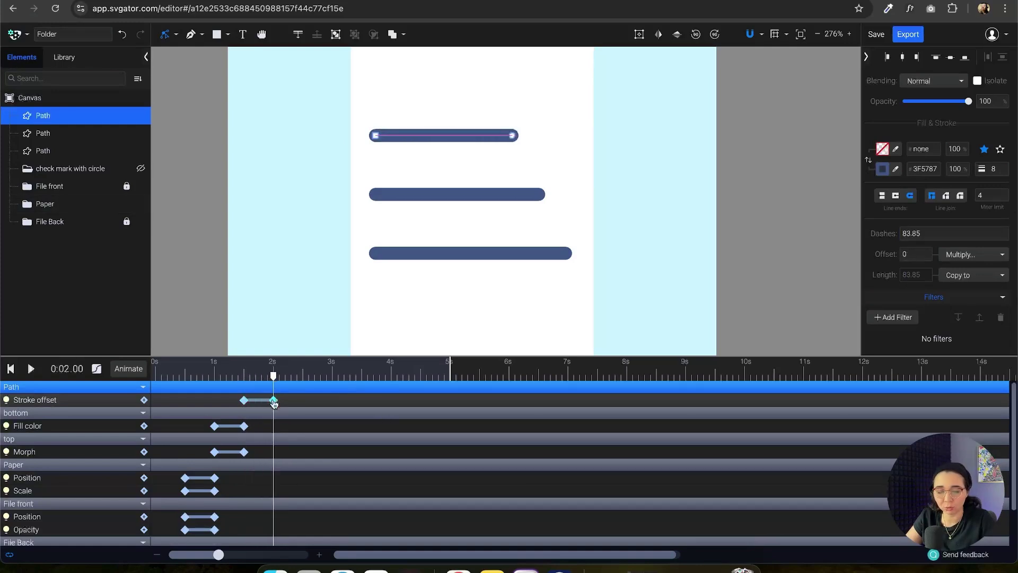
pyautogui.click(274, 401)
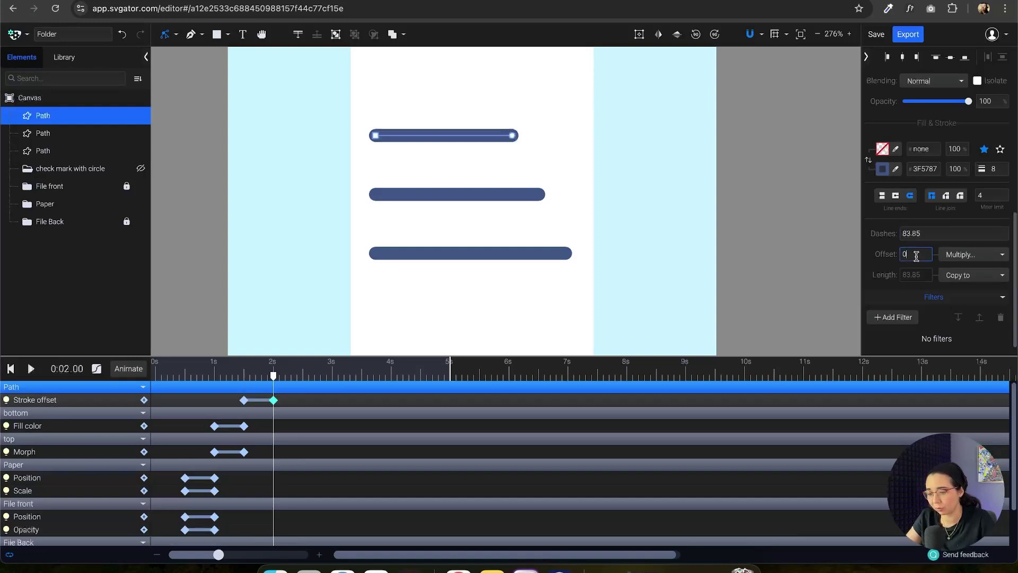
pyautogui.moveTo(916, 256); pyautogui.dragTo(902, 257)
pyautogui.press('super+v')
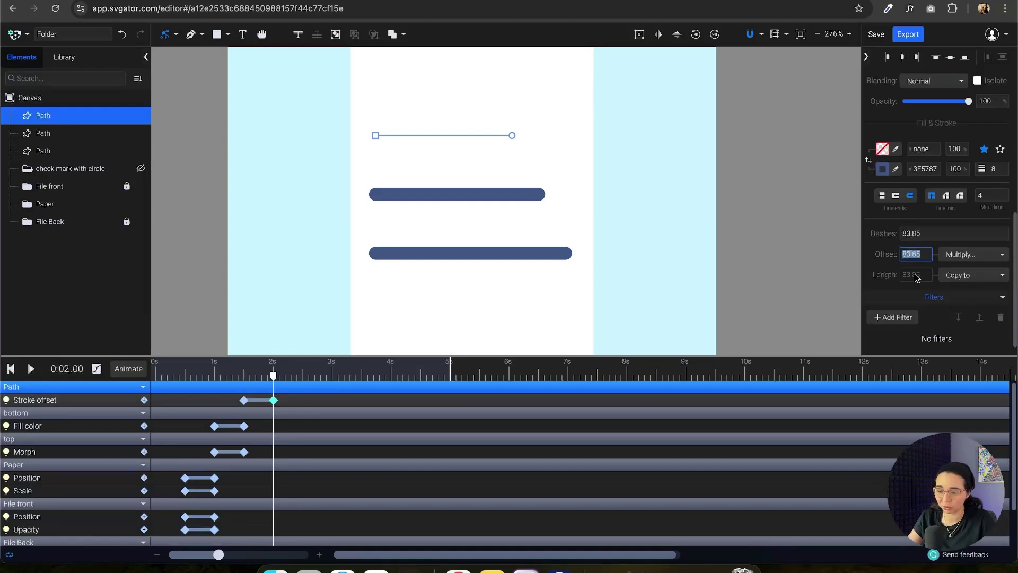
pyautogui.write('0')
pyautogui.press('Return')
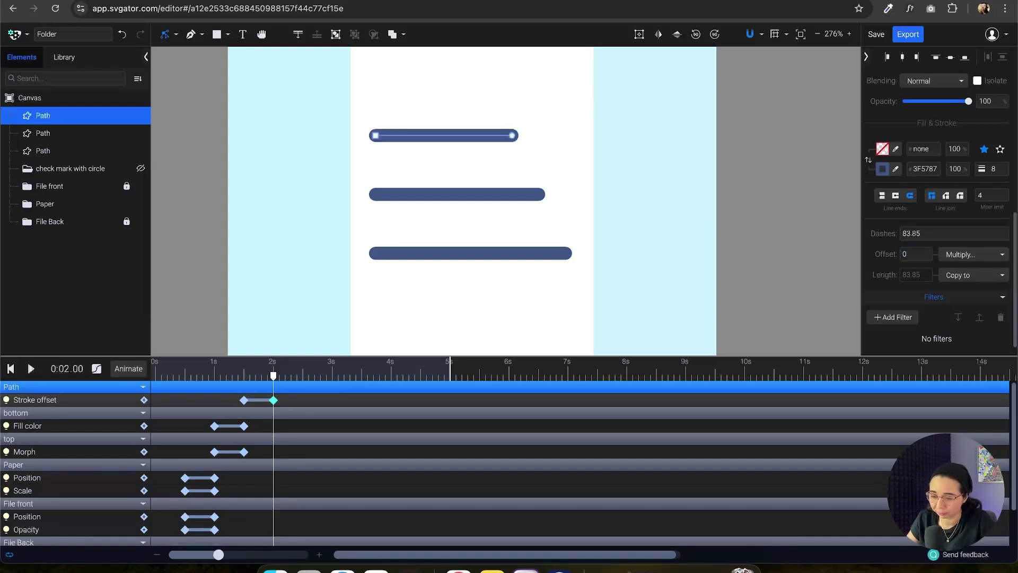
pyautogui.press('space')
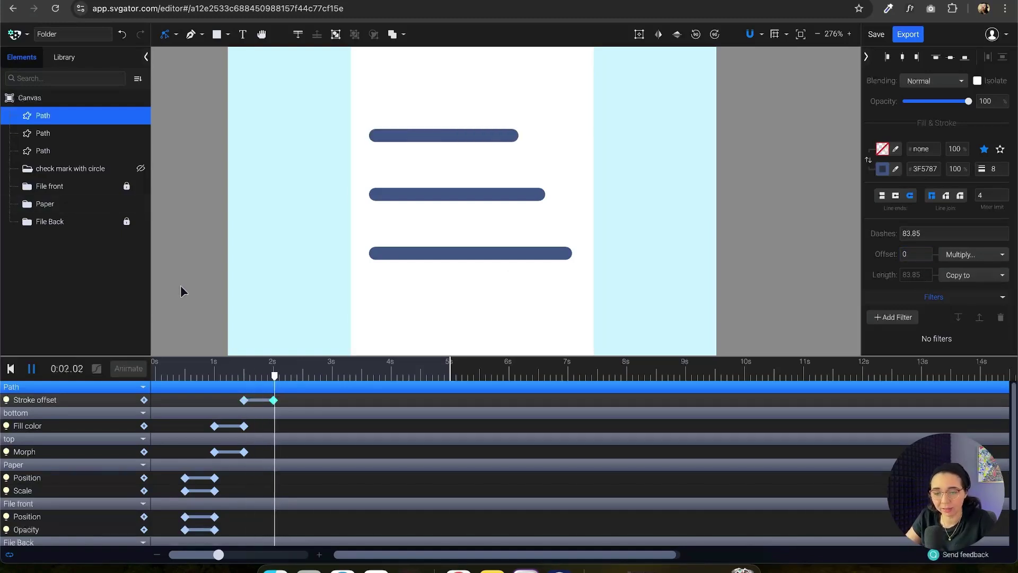
pyautogui.click(284, 376)
pyautogui.moveTo(281, 375)
pyautogui.mouseDown()
pyautogui.moveTo(246, 377)
pyautogui.moveTo(256, 293)
pyautogui.moveTo(292, 381)
pyautogui.moveTo(245, 378)
pyautogui.mouseUp()
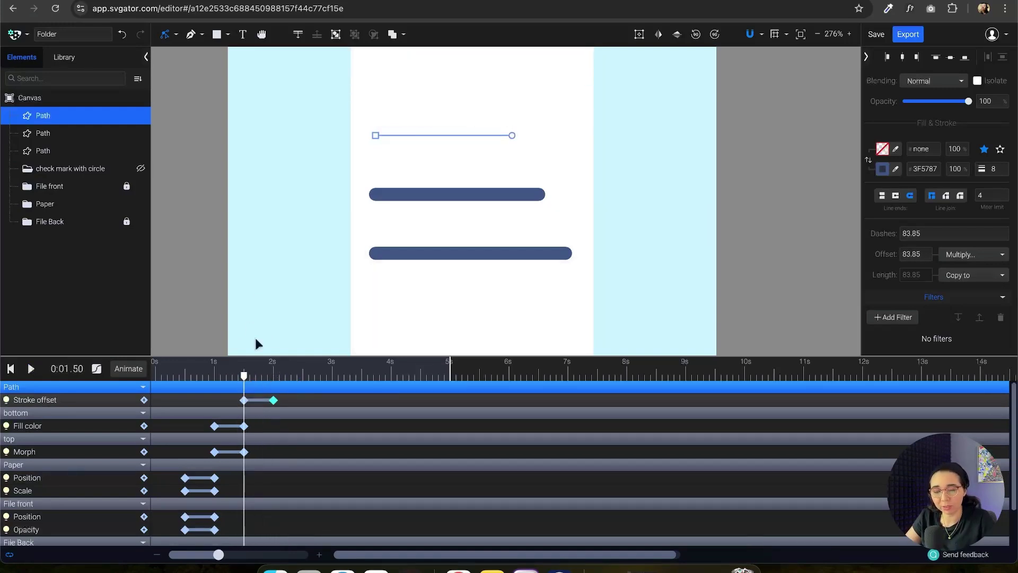
# Try a Morph animation growing the middle line from a dot at 1.5 seconds to full length at 2.2 seconds, and delete its keyframes.
pyautogui.click(404, 196)
pyautogui.click(129, 368)
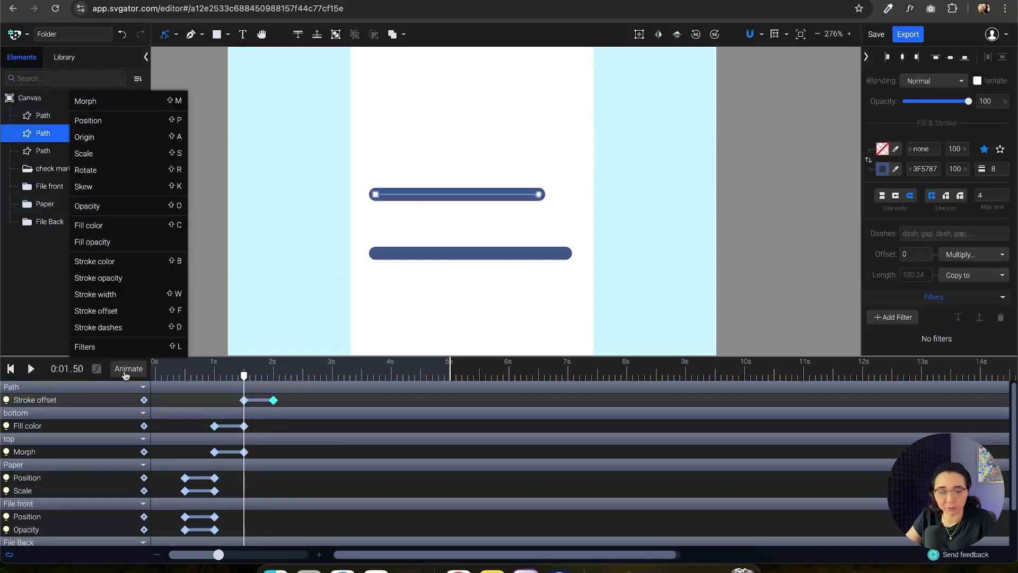
pyautogui.click(106, 101)
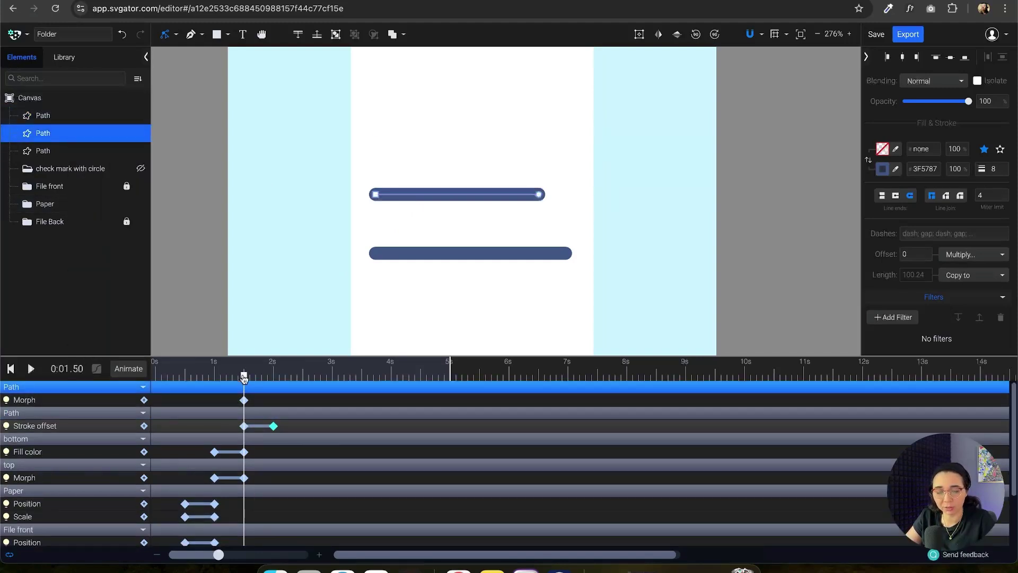
pyautogui.moveTo(244, 378); pyautogui.dragTo(285, 378)
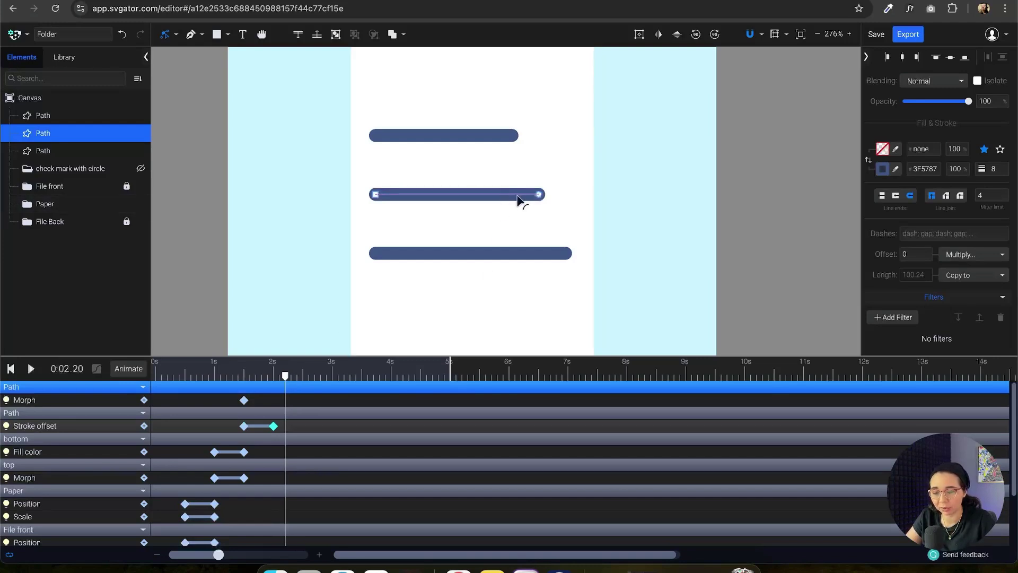
pyautogui.click(145, 400)
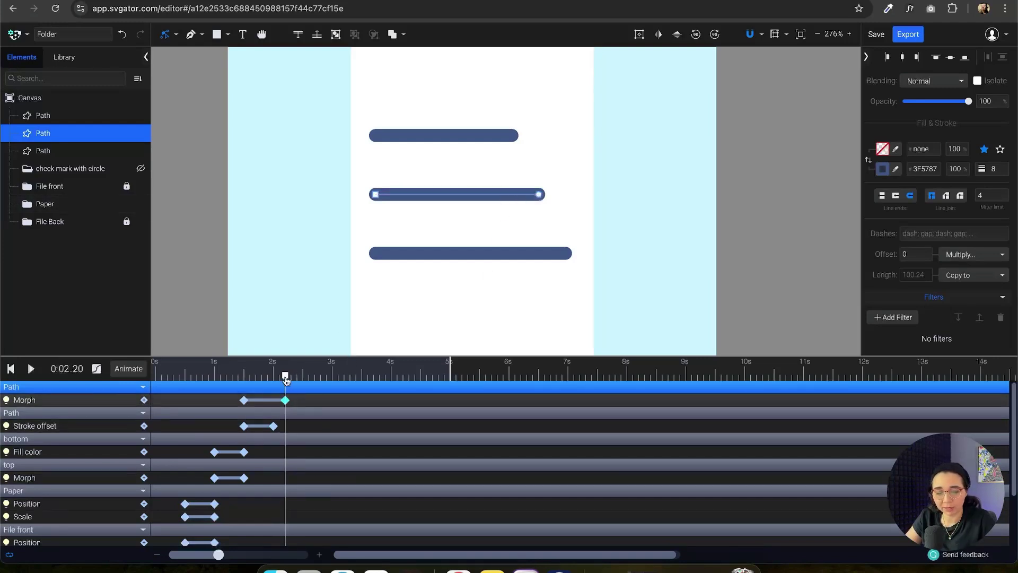
pyautogui.moveTo(302, 371); pyautogui.dragTo(244, 378)
pyautogui.click(244, 400)
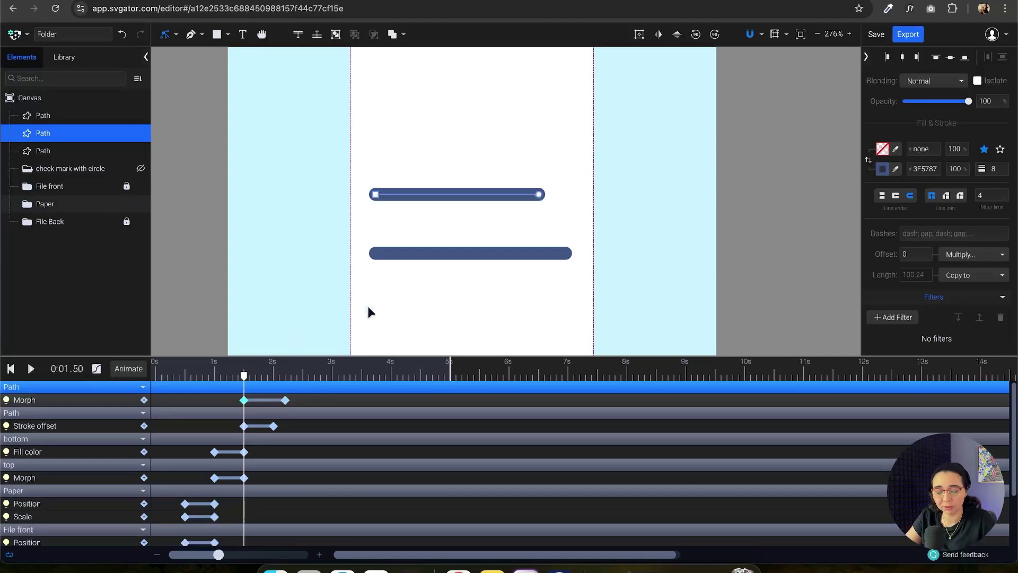
pyautogui.moveTo(541, 196); pyautogui.dragTo(376, 200)
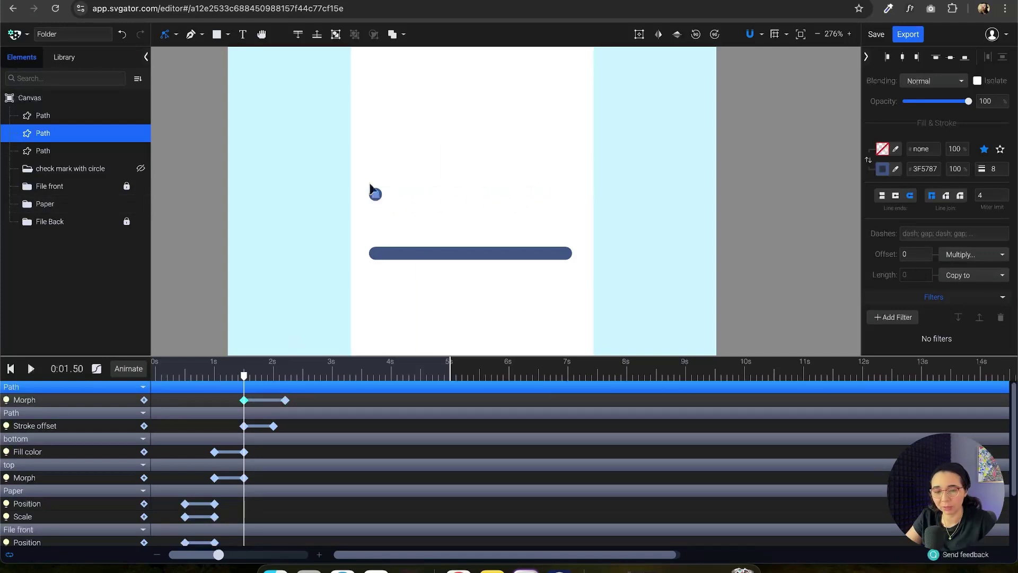
pyautogui.click(330, 215)
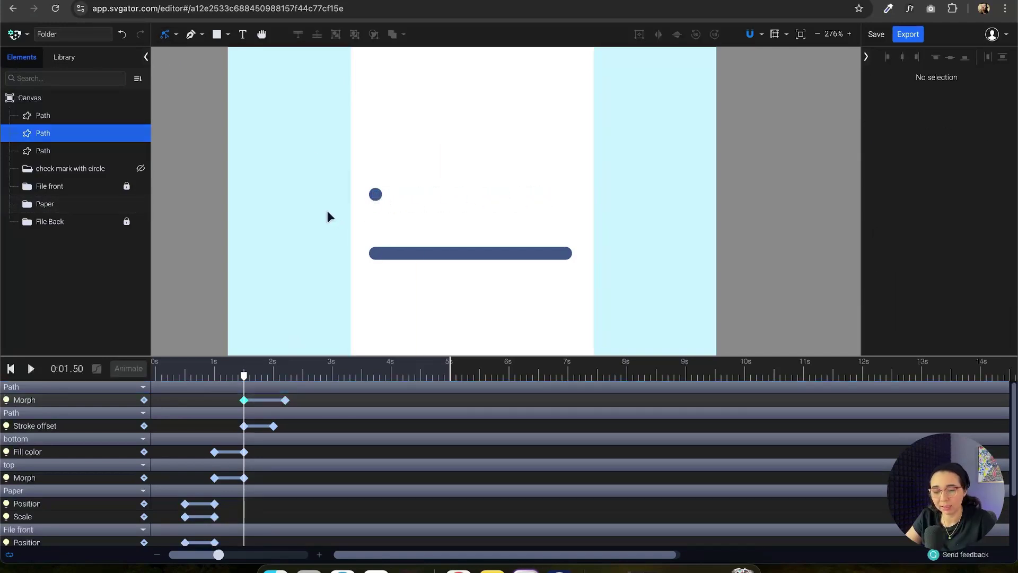
pyautogui.moveTo(244, 376)
pyautogui.mouseDown()
pyautogui.moveTo(292, 380)
pyautogui.moveTo(246, 386)
pyautogui.mouseUp()
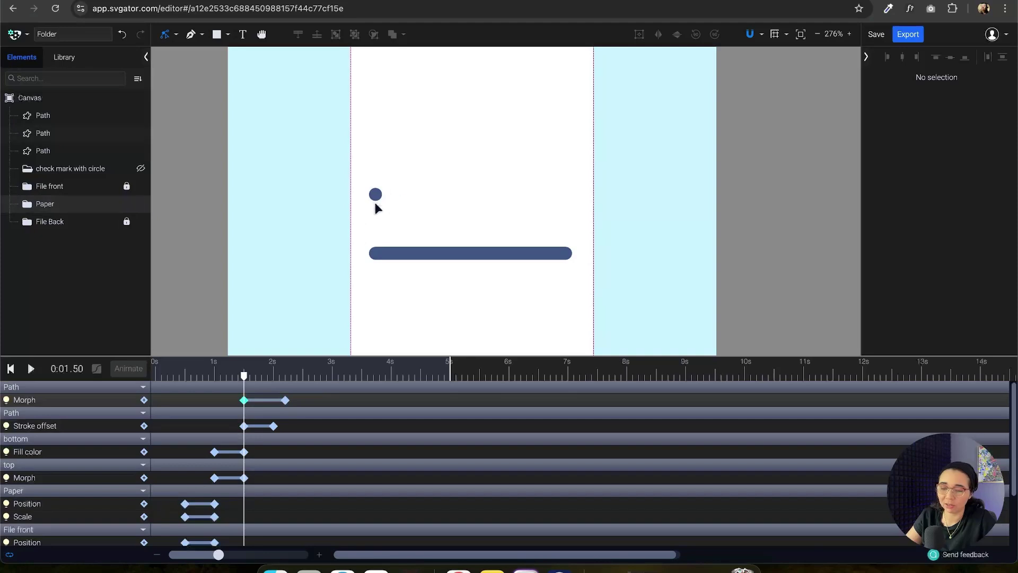
pyautogui.click(232, 391)
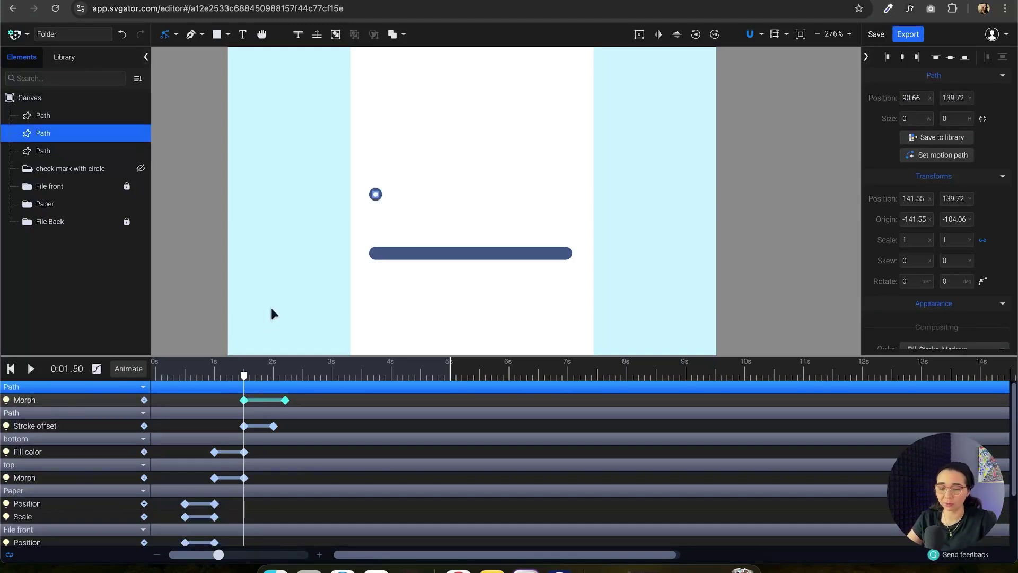
pyautogui.press('Delete')
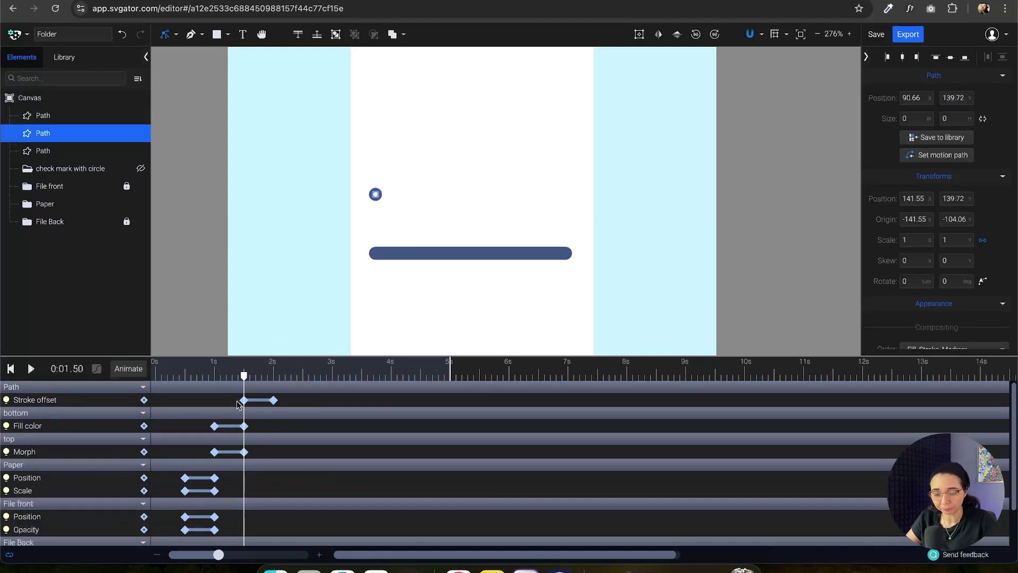
# Add a stroke offset animation to the middle line and place its first keyframe at 1.8 seconds.
pyautogui.rightClick(69, 115)
pyautogui.click(180, 325)
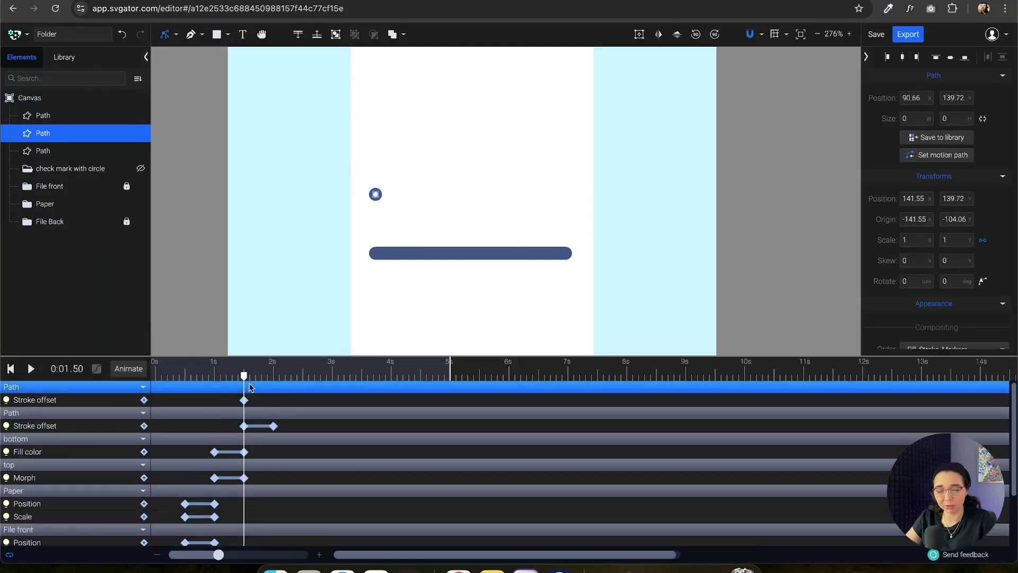
pyautogui.moveTo(244, 381); pyautogui.dragTo(273, 377)
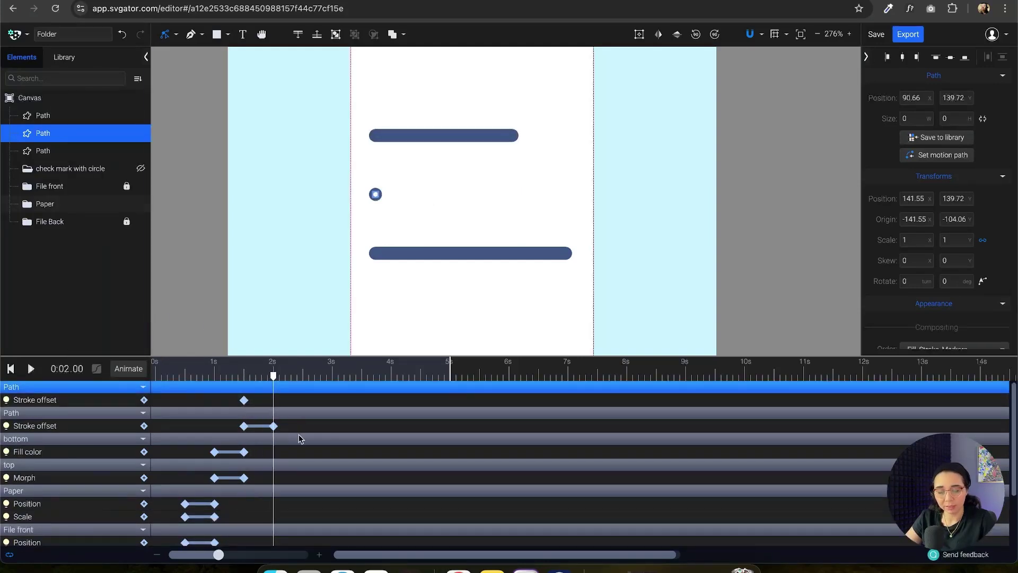
pyautogui.moveTo(302, 422); pyautogui.dragTo(238, 428)
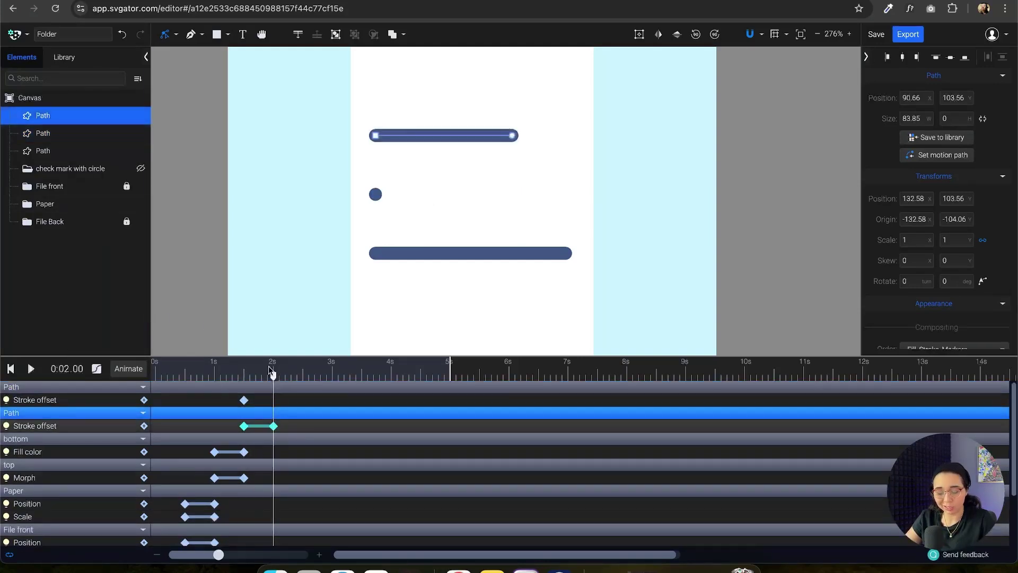
pyautogui.moveTo(273, 376); pyautogui.dragTo(262, 378)
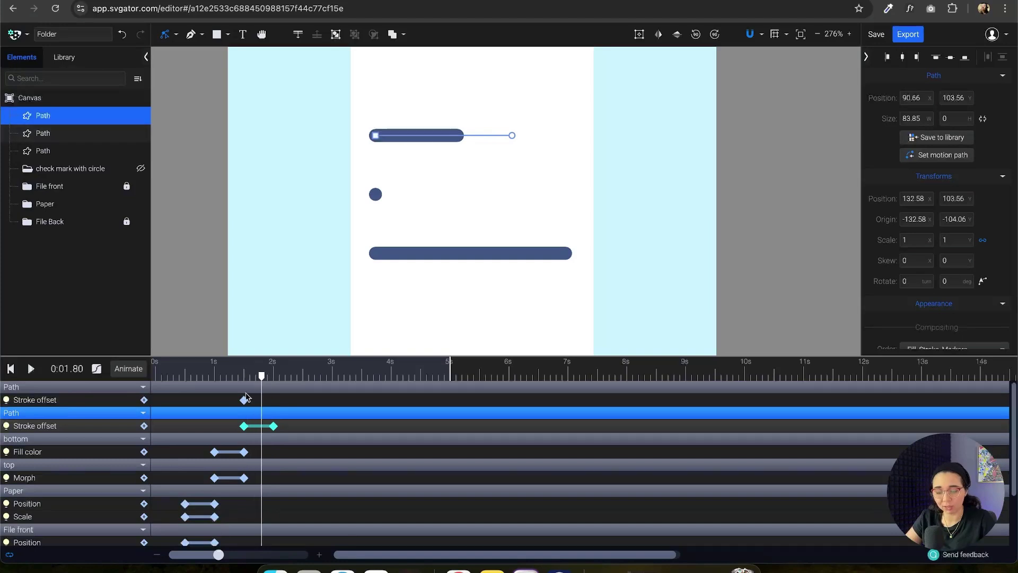
pyautogui.click(266, 387)
pyautogui.scroll(-5, 923, 258)
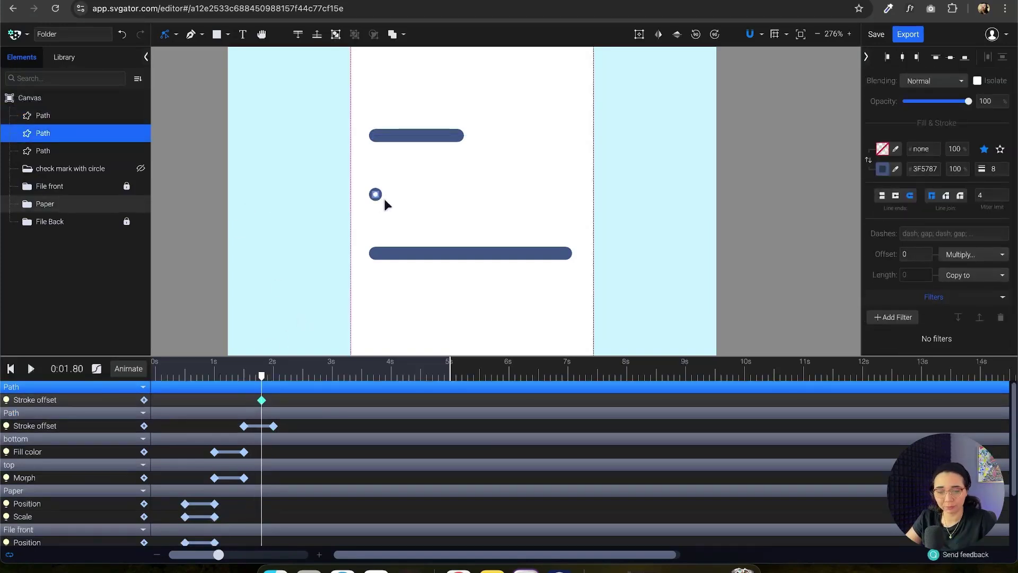
# Extend the middle line back to a length of about 100.46 and set its stroke offset and dashes to 100.46.
pyautogui.moveTo(377, 194); pyautogui.dragTo(540, 196)
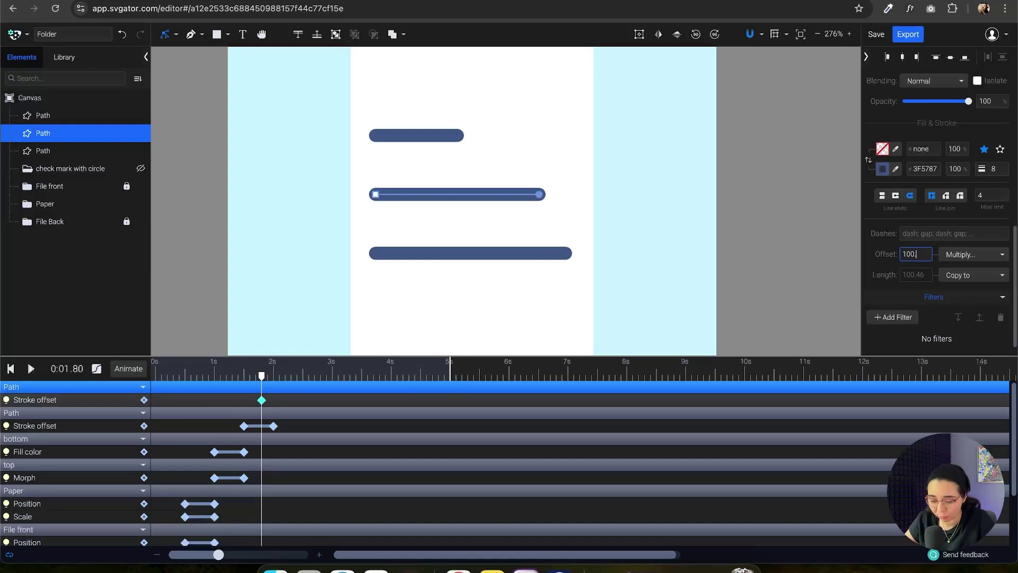
pyautogui.press('super+a')
pyautogui.press('super+c')
pyautogui.click(954, 234)
pyautogui.press('super+c')
pyautogui.press('super+v')
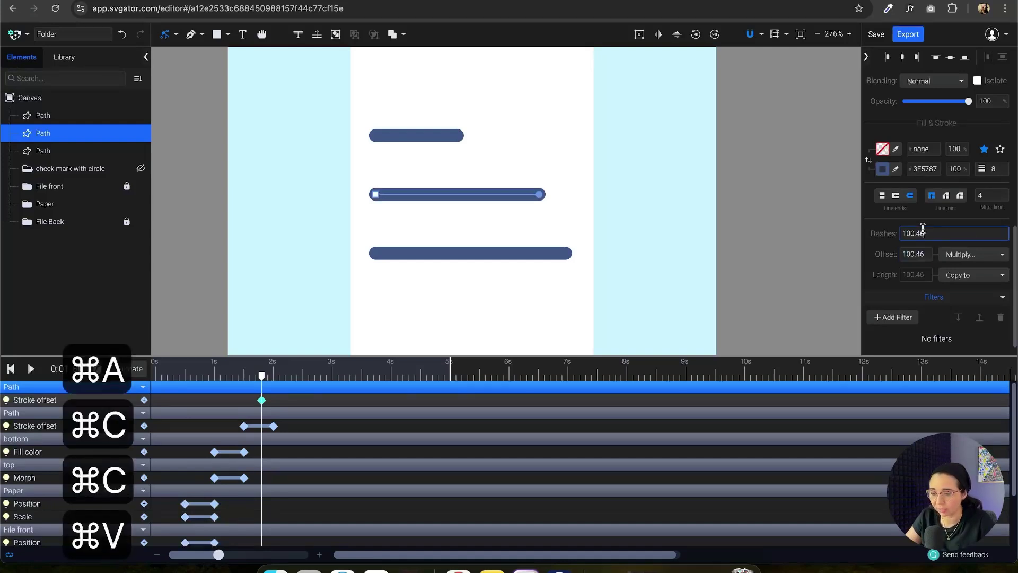
pyautogui.press('Return')
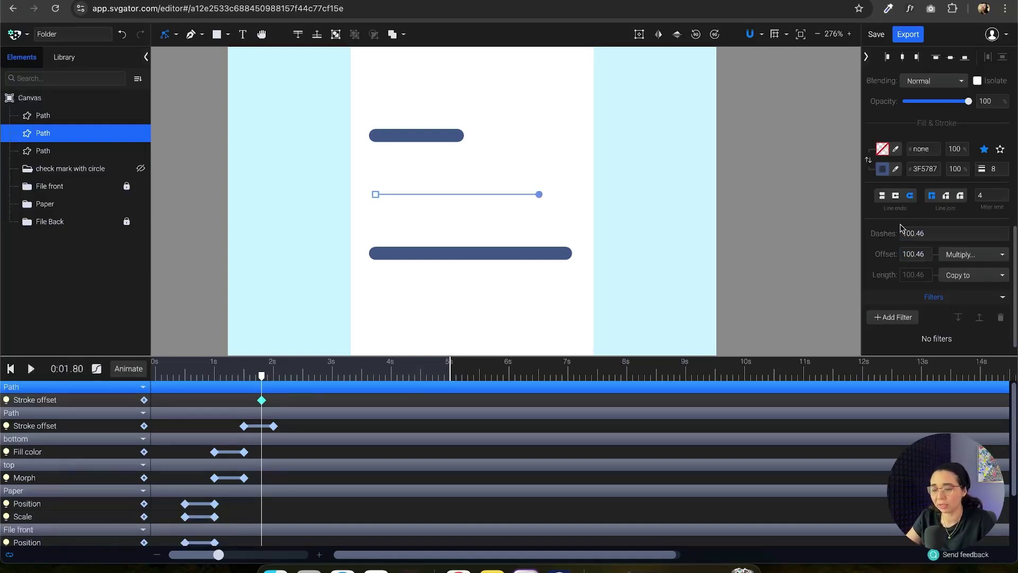
# Set the middle line's stroke offset to 0 at 2.5 seconds and play back the line animations.
pyautogui.moveTo(263, 377); pyautogui.dragTo(305, 382)
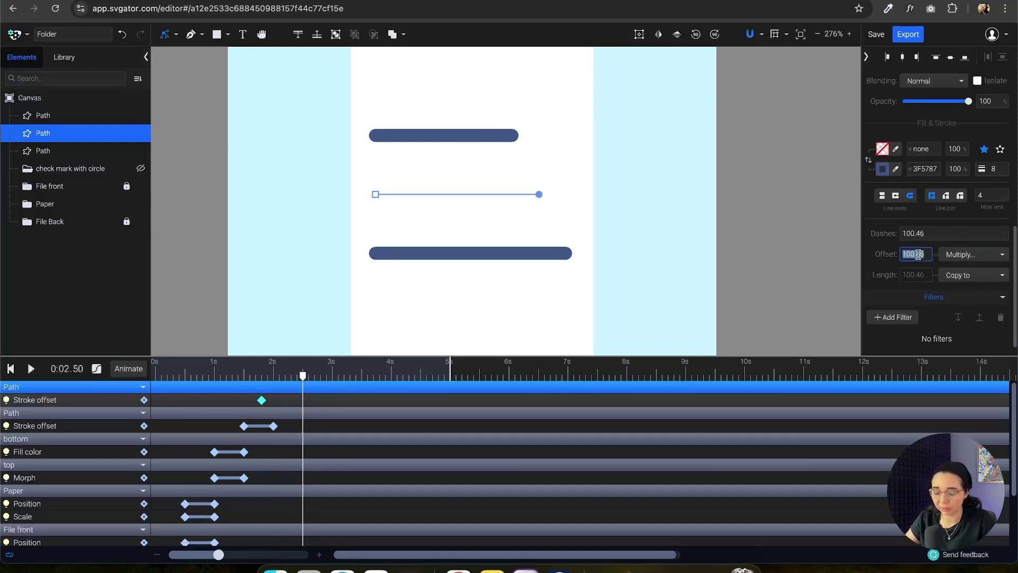
pyautogui.write('00')
pyautogui.press('Return')
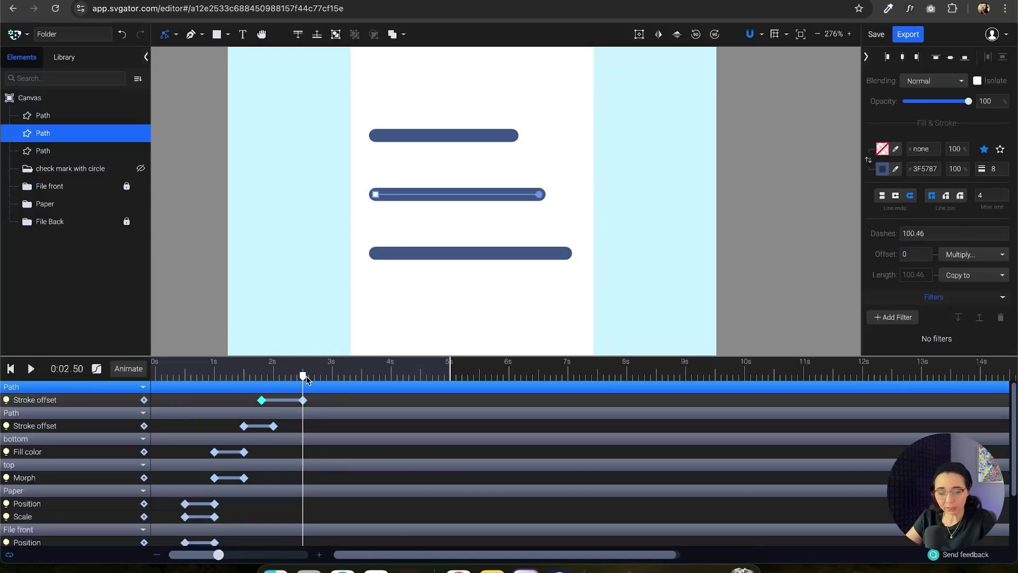
pyautogui.press('space')
pyautogui.press('space')
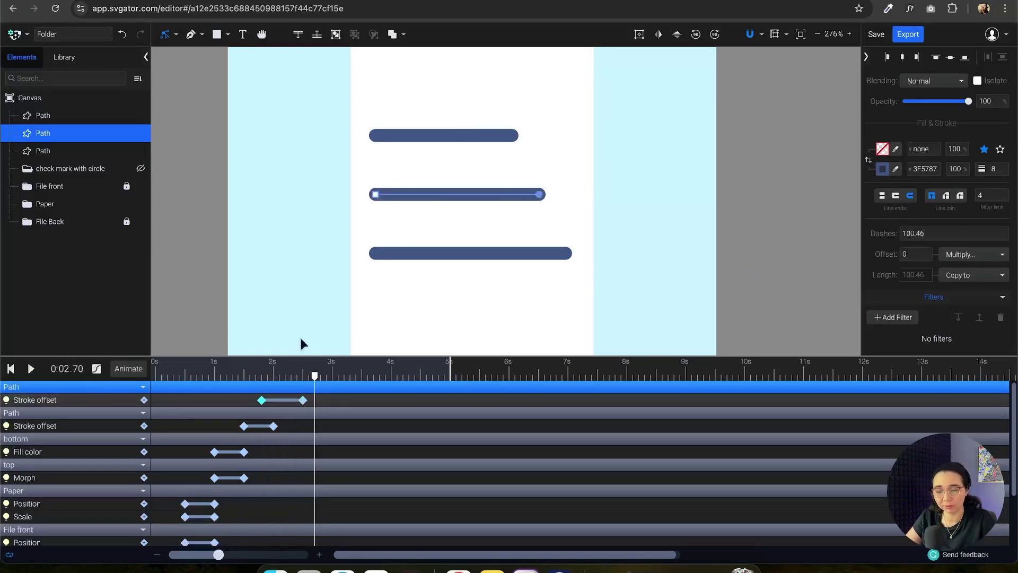
pyautogui.moveTo(318, 385); pyautogui.dragTo(268, 392)
pyautogui.press('space')
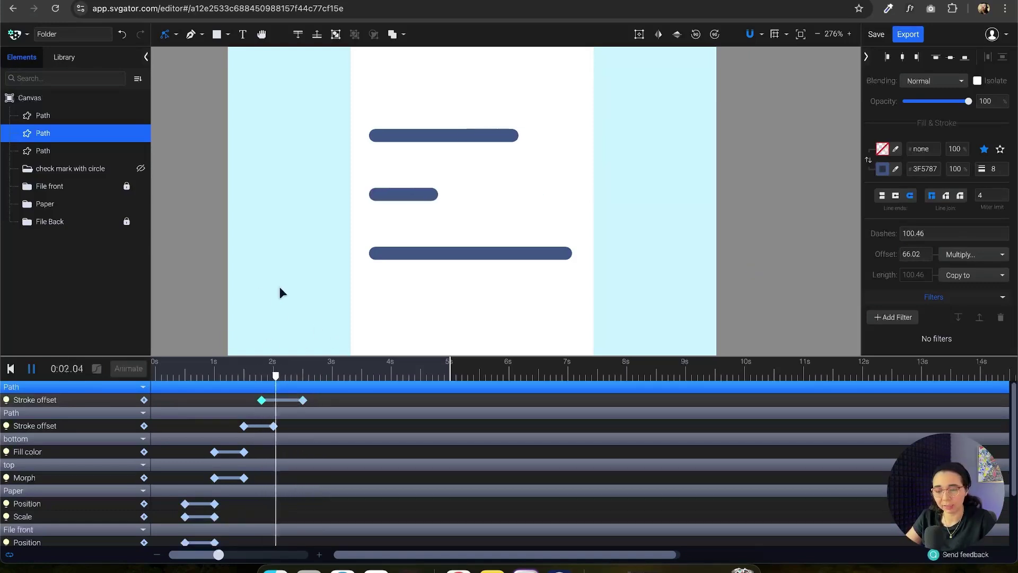
# Add a stroke offset animation to the bottom line with its first keyframe at 2.1 seconds.
pyautogui.press('space')
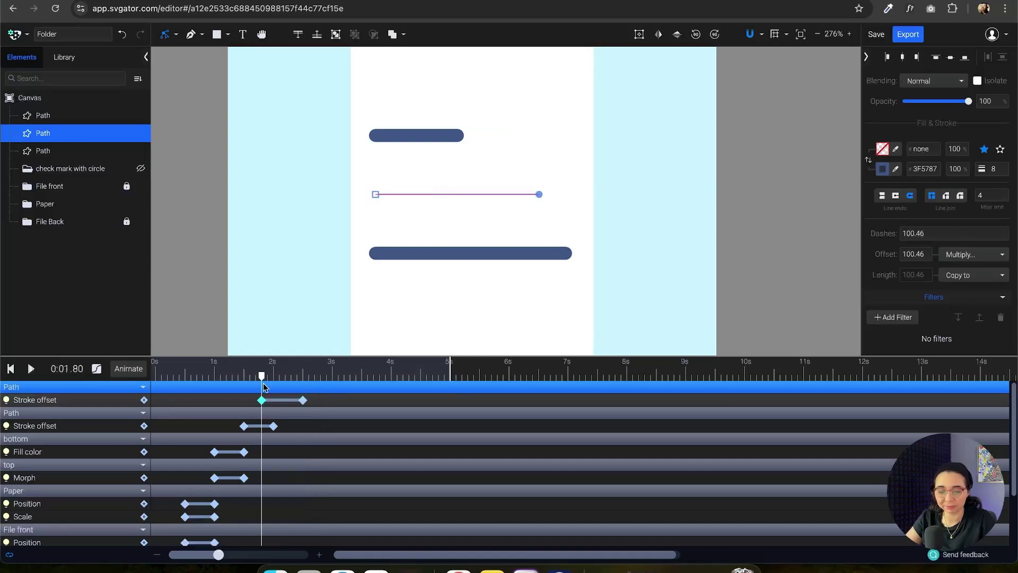
pyautogui.click(409, 253)
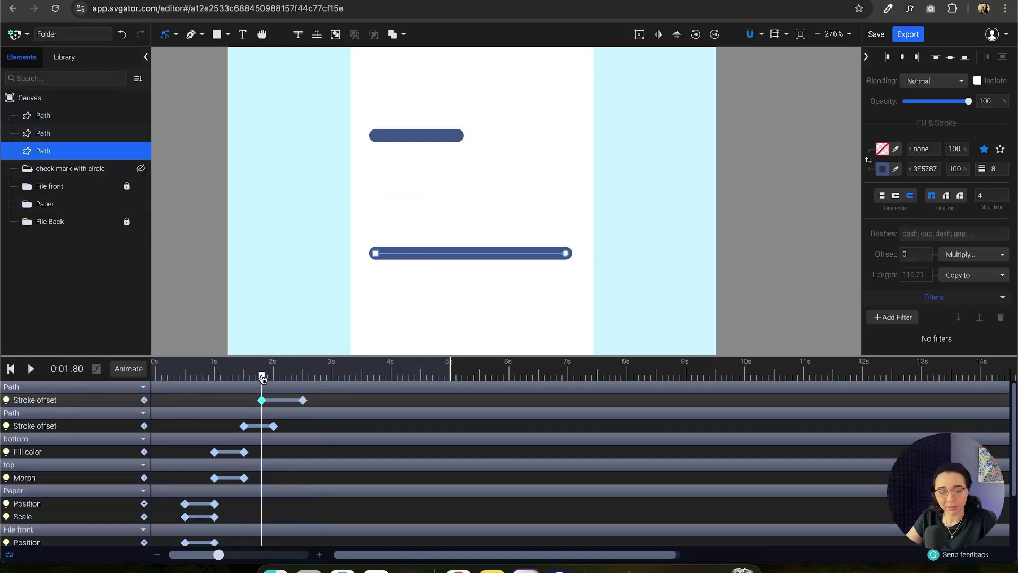
pyautogui.moveTo(262, 389); pyautogui.dragTo(280, 387)
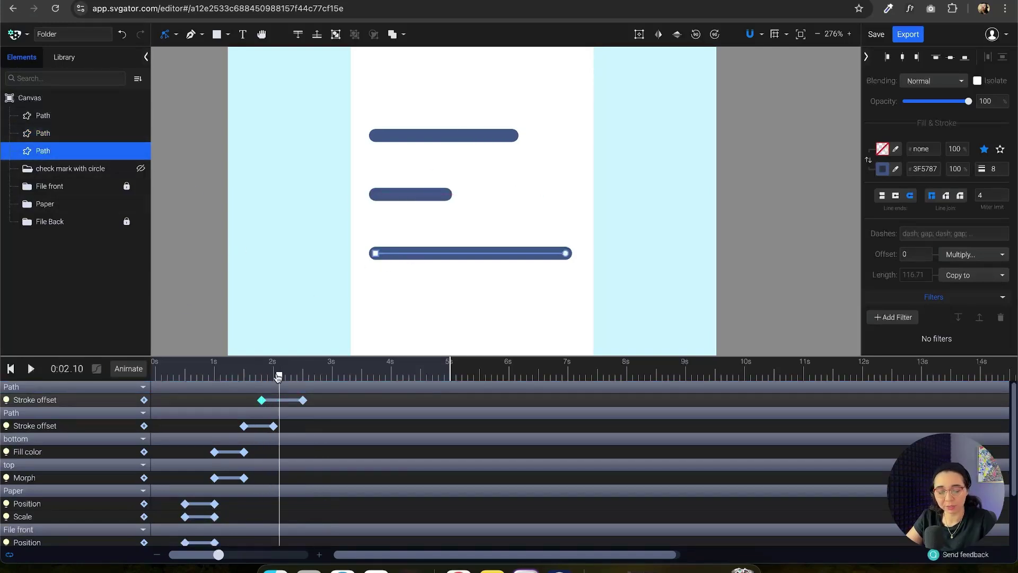
pyautogui.click(115, 370)
pyautogui.click(129, 311)
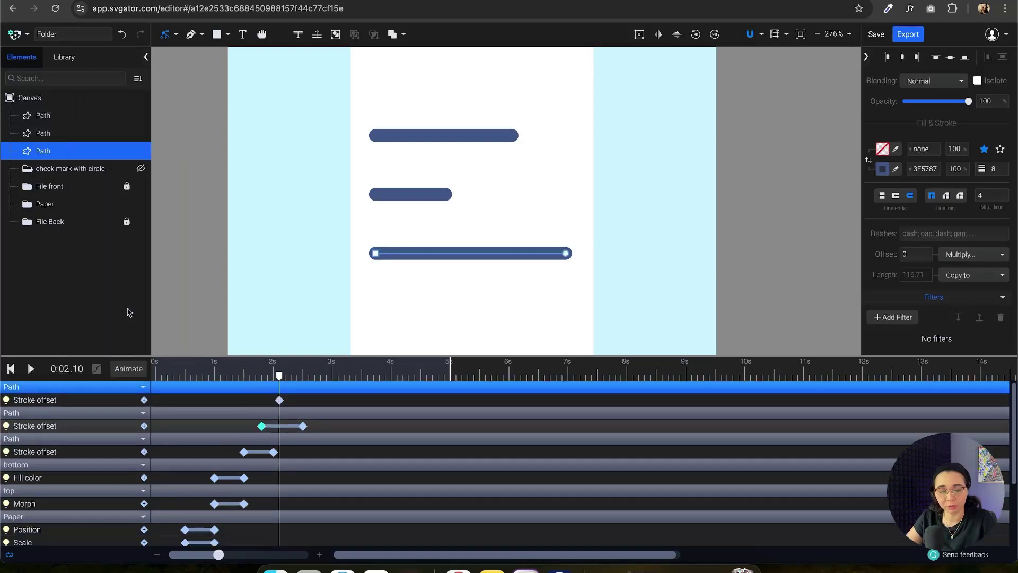
# Set the bottom line's stroke offset and dashes to 116.71 at 2.1 seconds, and its offset to 0 at 2.8 seconds.
pyautogui.click(280, 401)
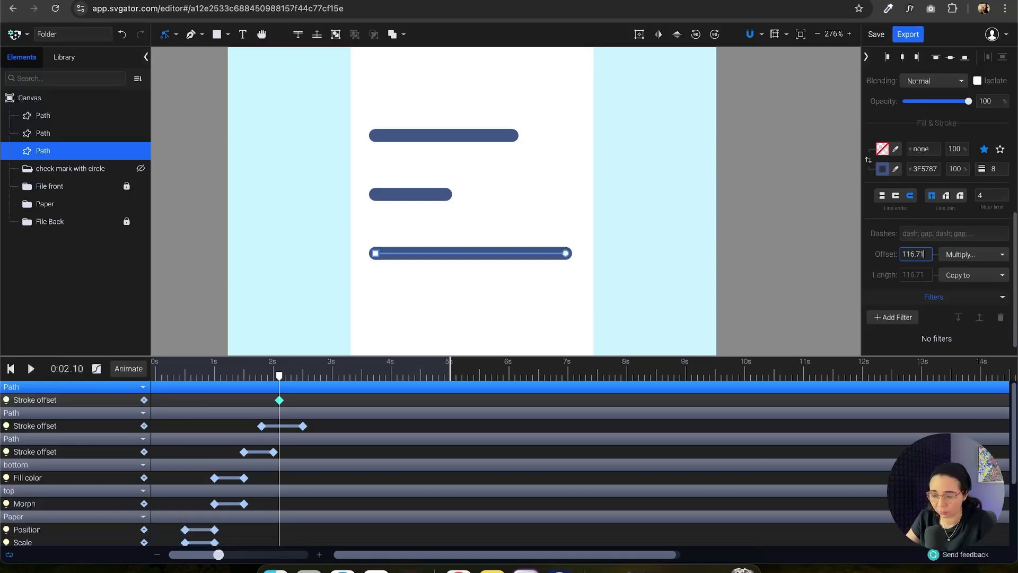
pyautogui.press('super+a')
pyautogui.press('super+c')
pyautogui.click(922, 234)
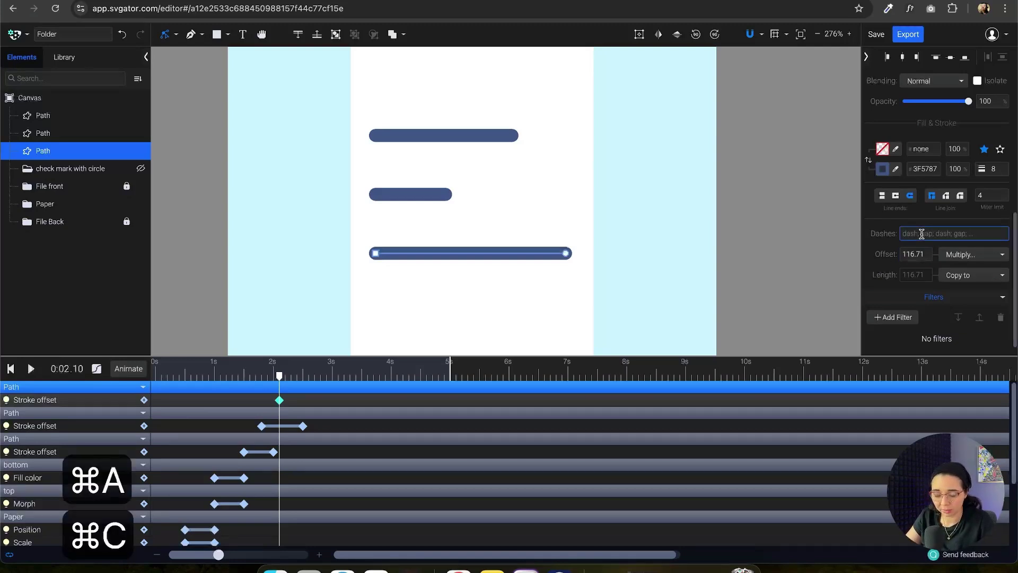
pyautogui.press('super+v')
pyautogui.moveTo(280, 375); pyautogui.dragTo(321, 386)
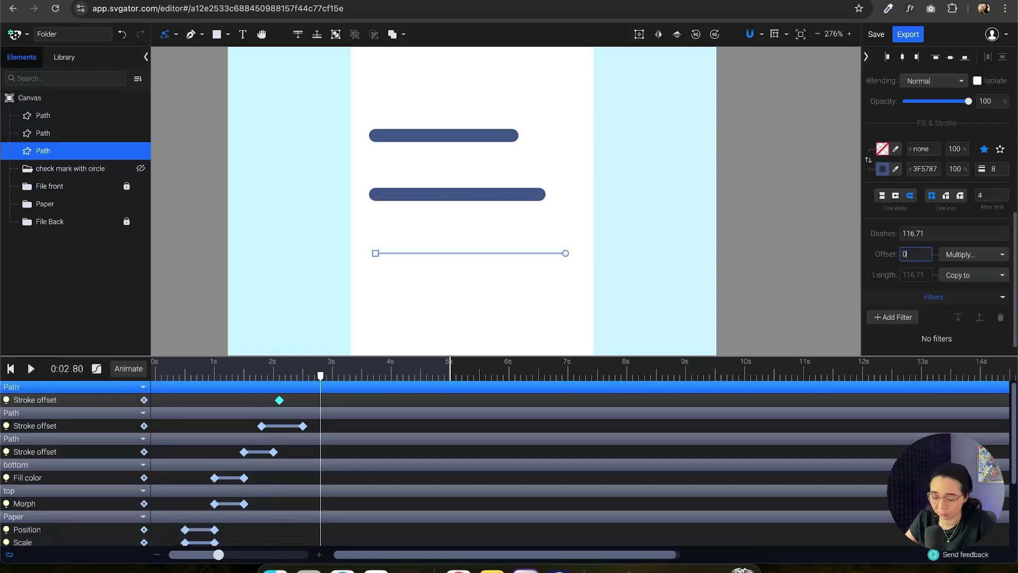
pyautogui.press('Return')
# Play back the stroke offset animations of all three lines from about 1.5 seconds and check their timing.
pyautogui.moveTo(320, 375)
pyautogui.mouseDown()
pyautogui.moveTo(267, 378)
pyautogui.moveTo(247, 412)
pyautogui.mouseUp()
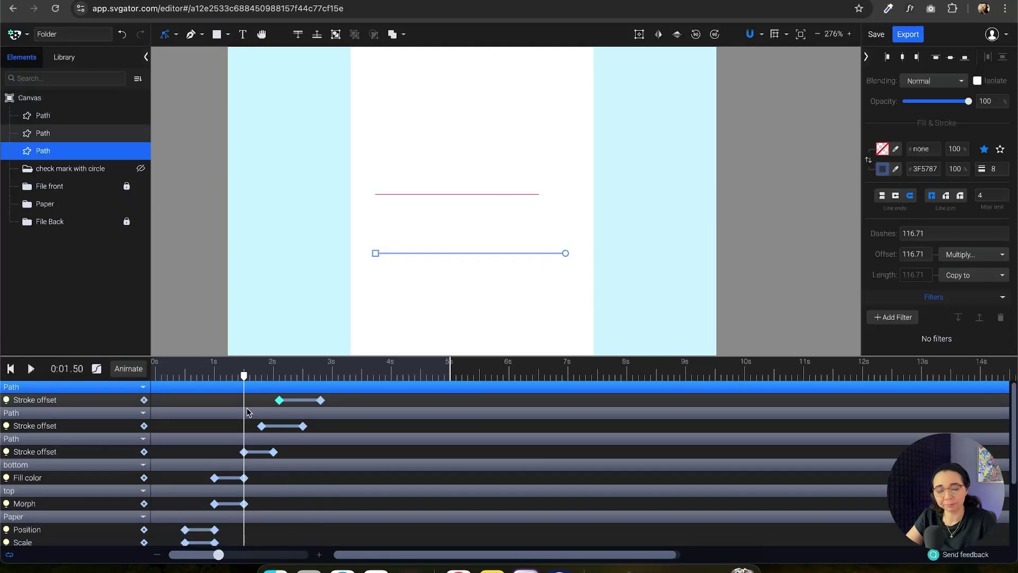
pyautogui.press('space')
pyautogui.click(344, 378)
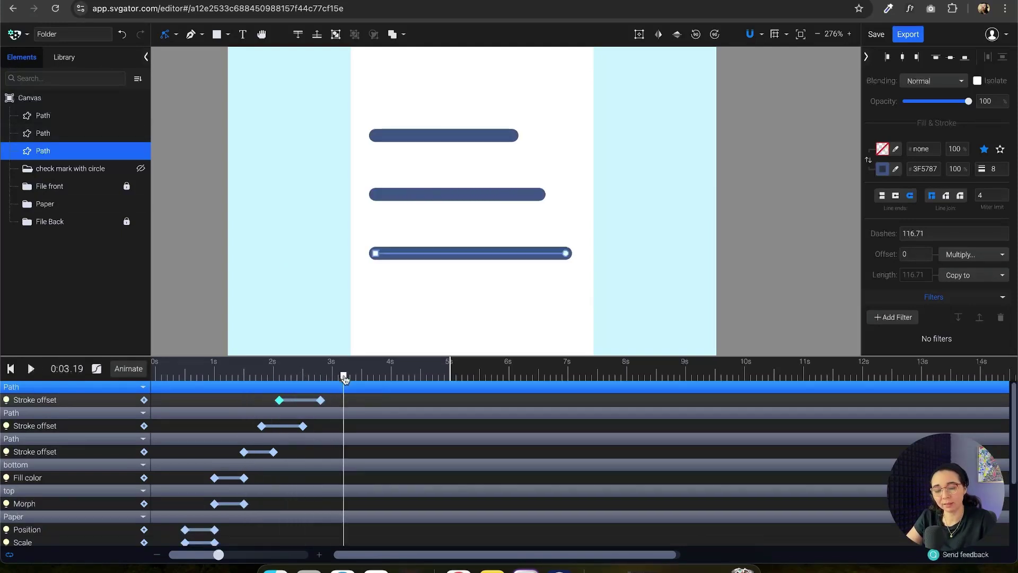
pyautogui.press('space')
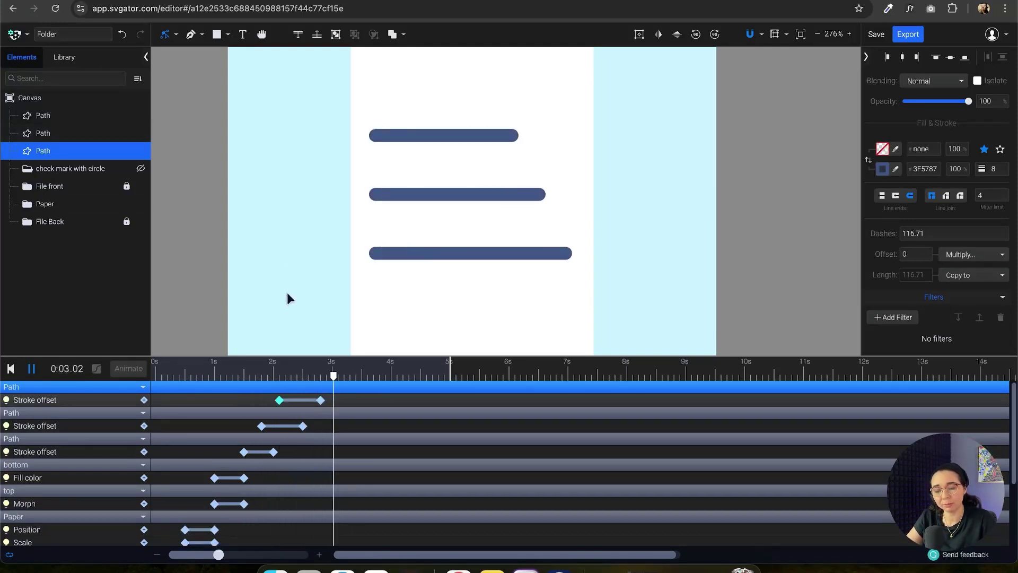
pyautogui.moveTo(334, 376)
pyautogui.mouseDown()
pyautogui.moveTo(262, 377)
pyautogui.moveTo(327, 378)
pyautogui.mouseUp()
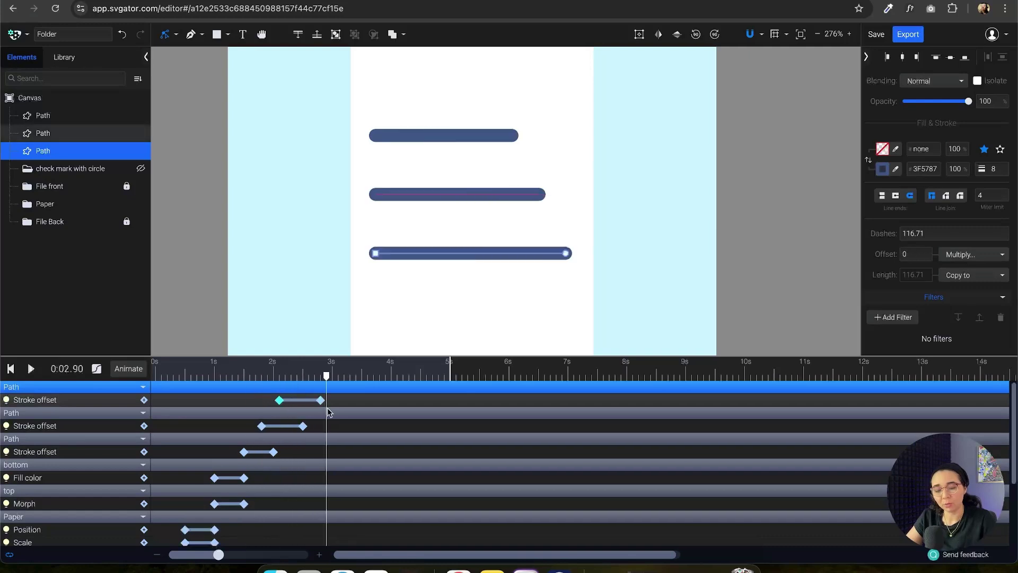
pyautogui.moveTo(329, 412); pyautogui.dragTo(321, 412)
pyautogui.scroll(-3, 386, 220)
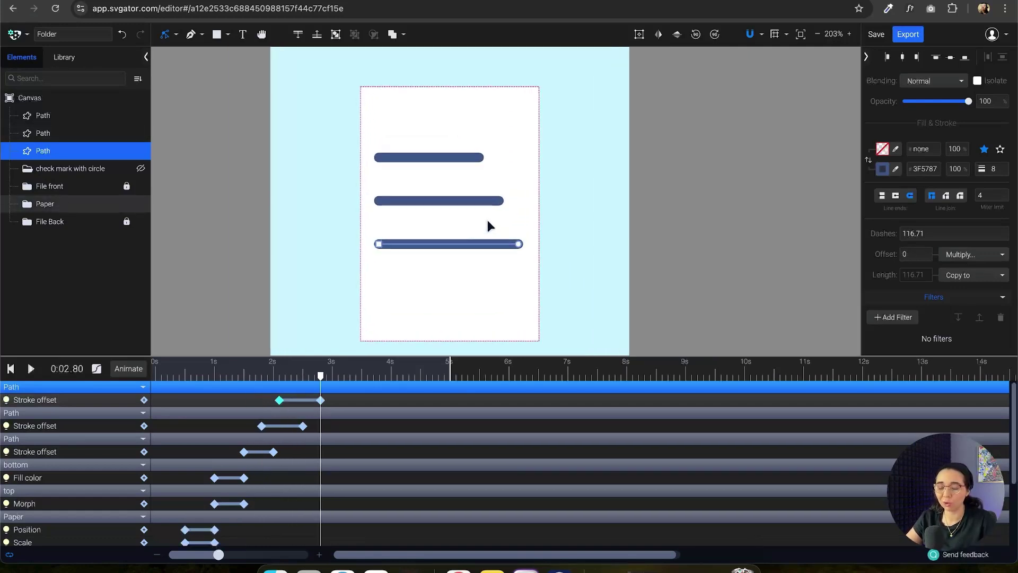
pyautogui.scroll(1, 504, 213)
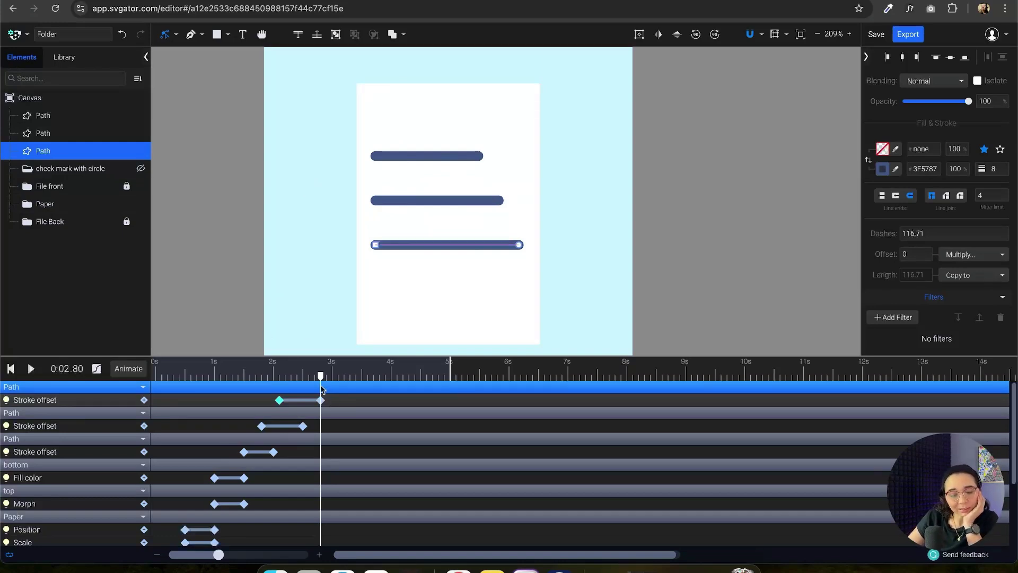
pyautogui.moveTo(320, 395); pyautogui.dragTo(234, 405)
pyautogui.press('space')
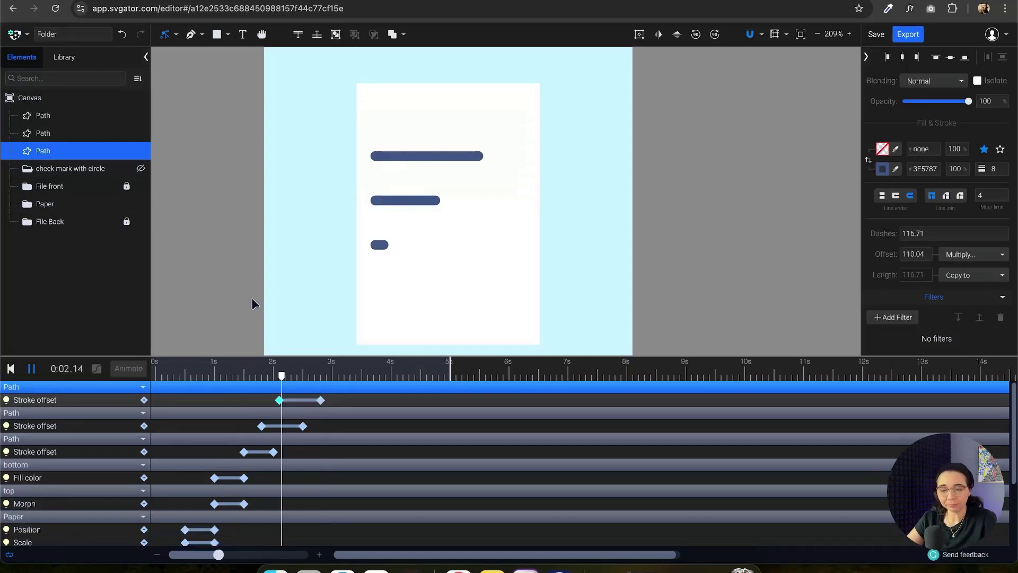
pyautogui.click(323, 374)
# Add an opacity animation to all three lines with a keyframe at 3.2 seconds.
pyautogui.moveTo(323, 373); pyautogui.dragTo(346, 386)
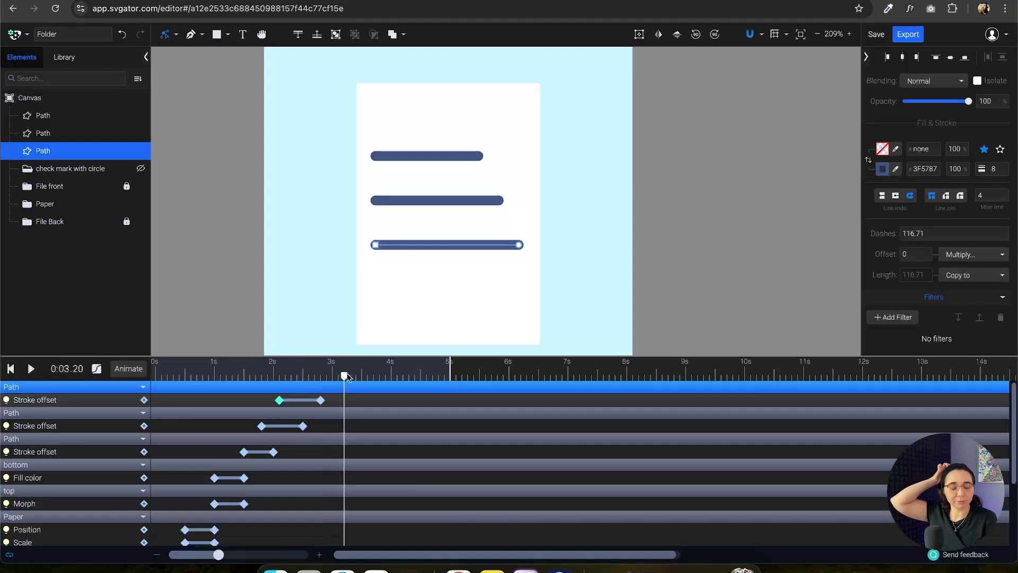
pyautogui.keyDown('shift'); pyautogui.click(85, 115); pyautogui.keyUp('shift')
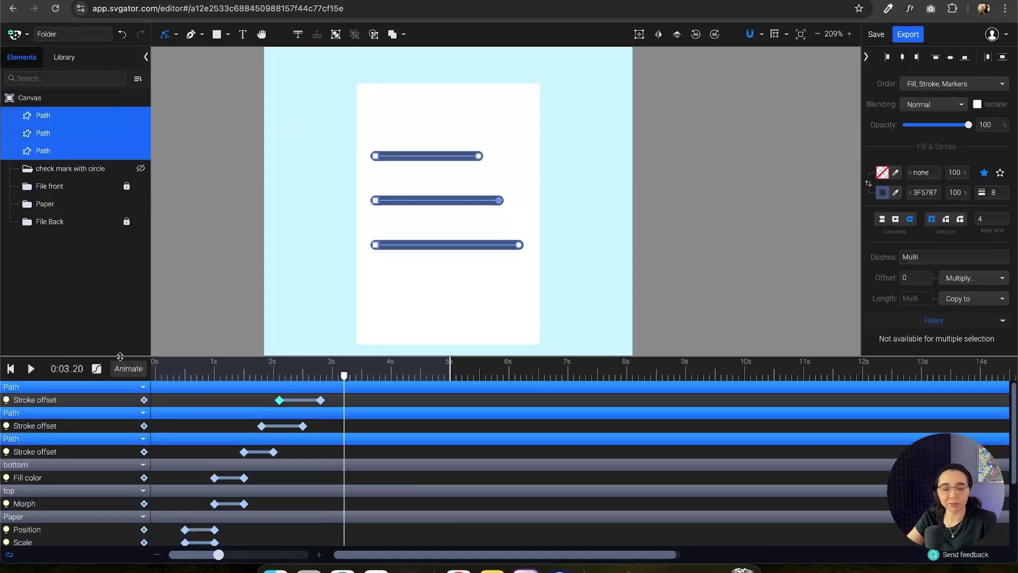
pyautogui.click(132, 375)
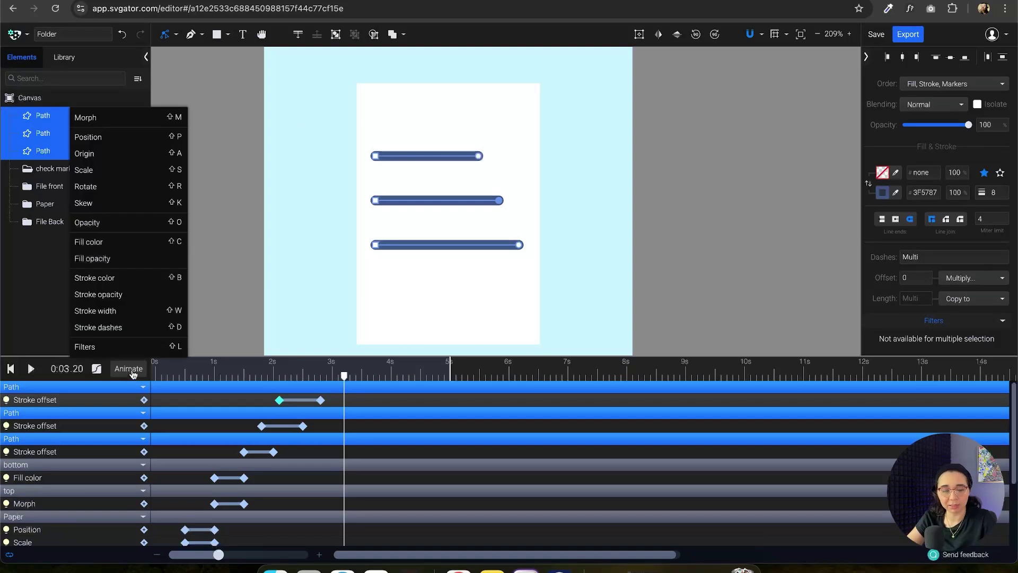
pyautogui.click(119, 225)
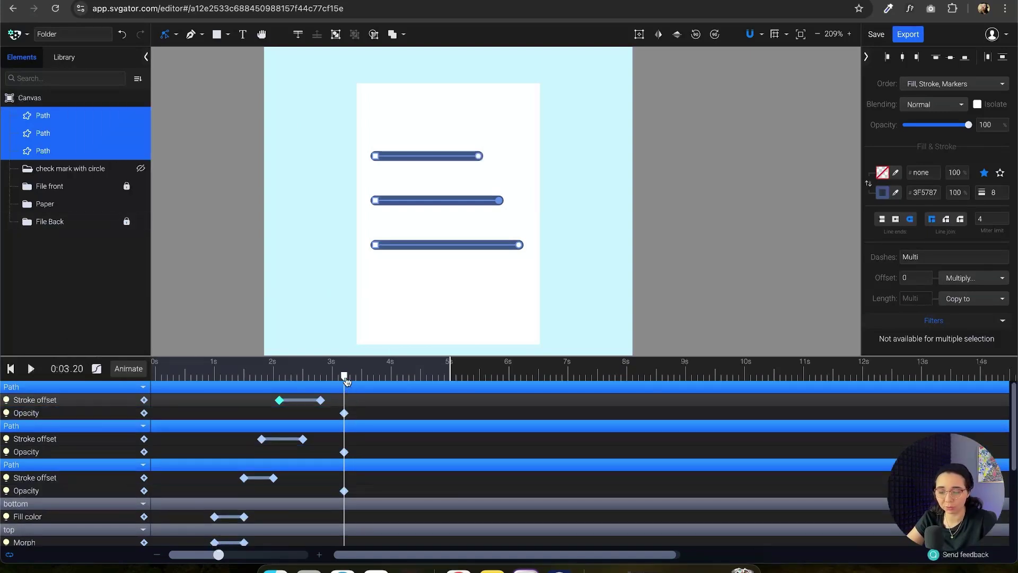
# Set the three lines' opacity to 0 at 3.5 seconds and shift those end keyframes to 3.4 seconds.
pyautogui.moveTo(346, 379); pyautogui.dragTo(364, 396)
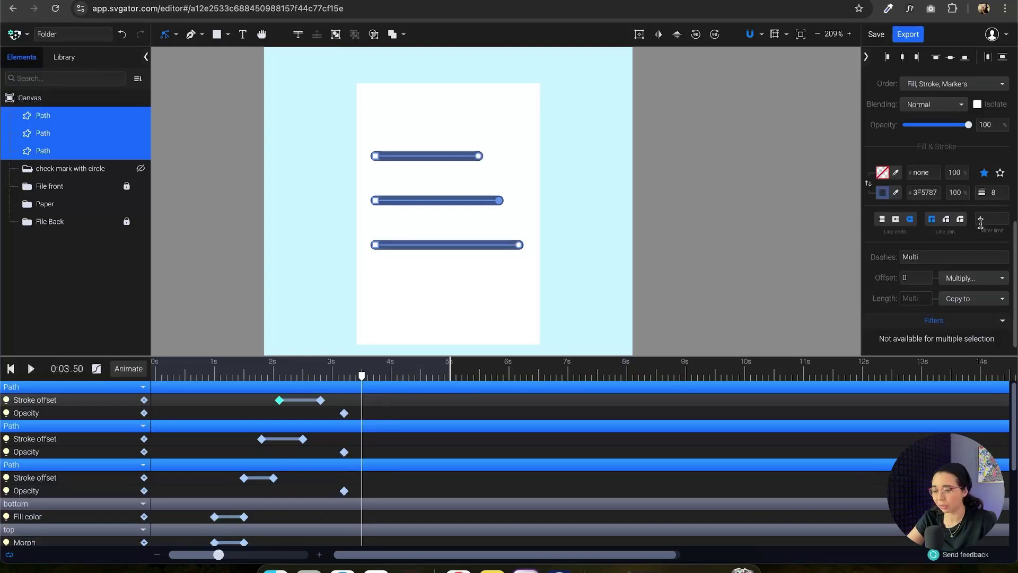
pyautogui.moveTo(969, 125); pyautogui.dragTo(904, 124)
pyautogui.moveTo(362, 378)
pyautogui.mouseDown()
pyautogui.moveTo(347, 385)
pyautogui.moveTo(357, 391)
pyautogui.mouseUp()
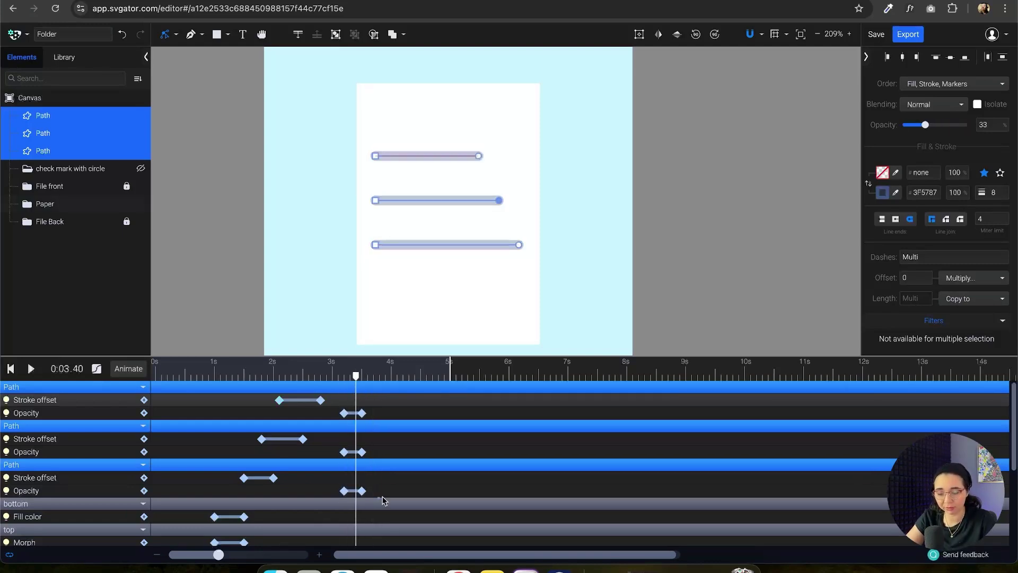
pyautogui.moveTo(384, 501); pyautogui.dragTo(356, 414)
# Play back the three lines drawing themselves and fading out.
pyautogui.moveTo(356, 378); pyautogui.dragTo(327, 386)
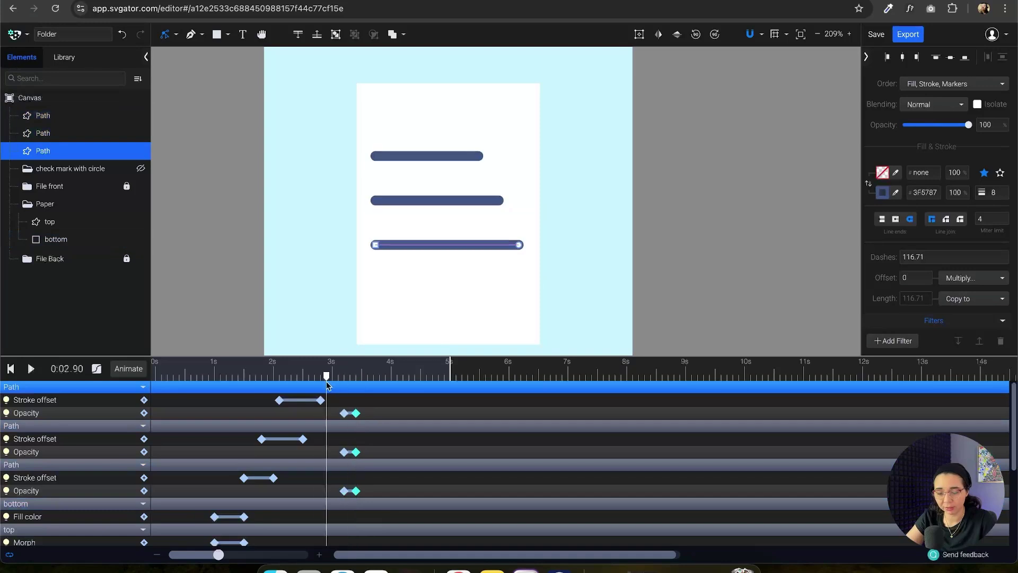
pyautogui.press('space')
pyautogui.press('space')
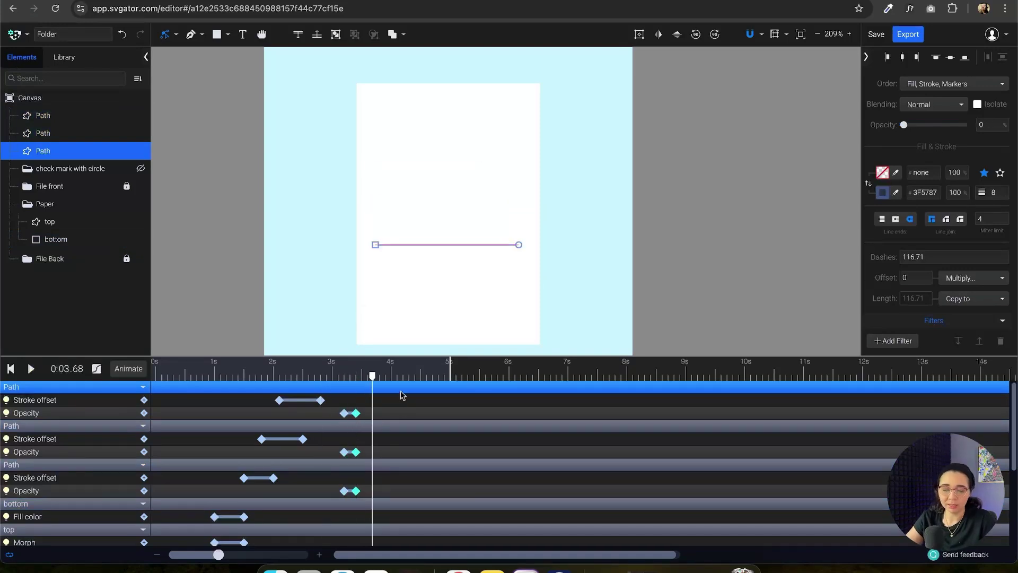
pyautogui.press('space')
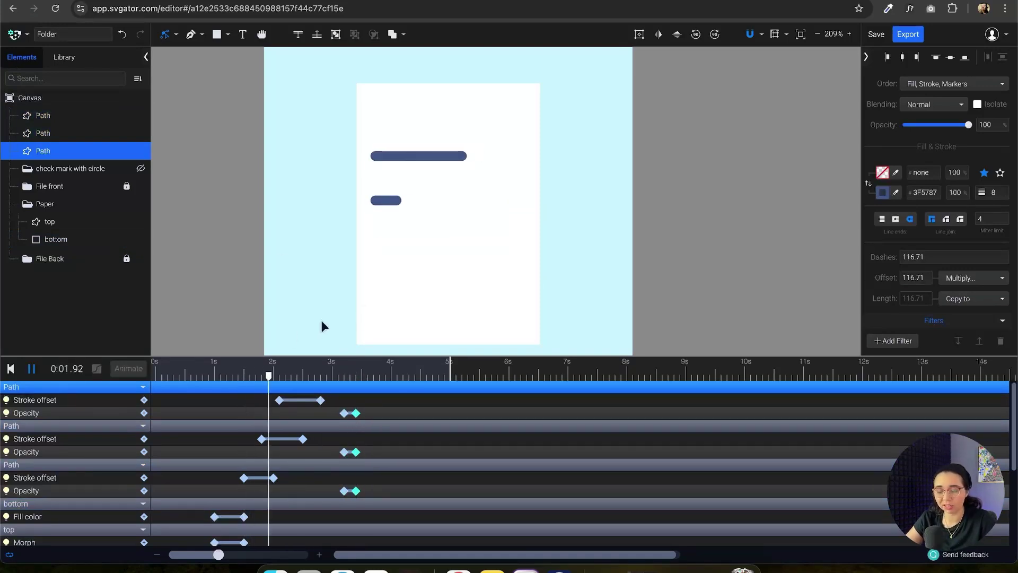
pyautogui.press('space')
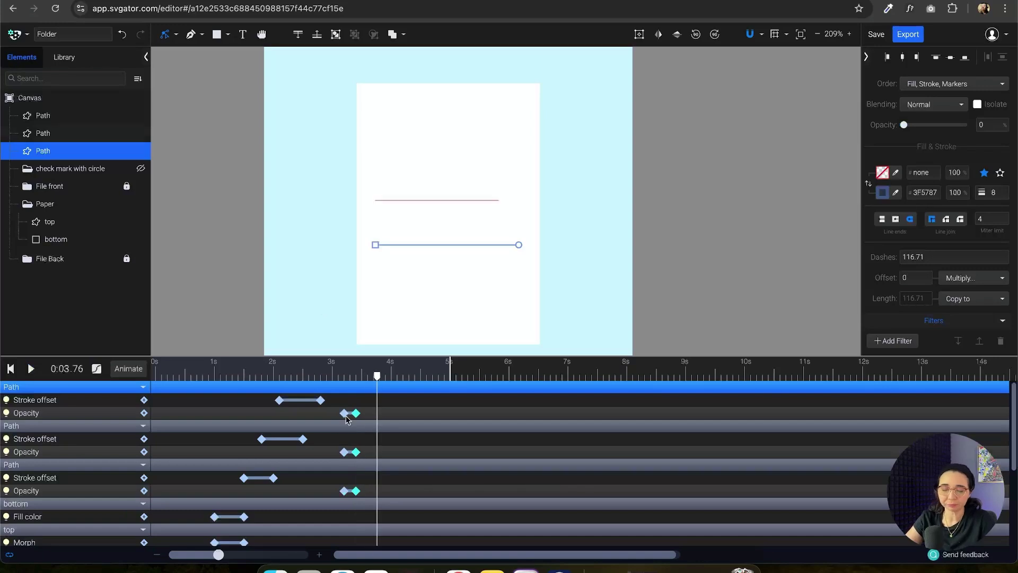
# Place the playhead at 3.4 seconds and unhide the check mark with circle group.
pyautogui.moveTo(378, 378); pyautogui.dragTo(356, 378)
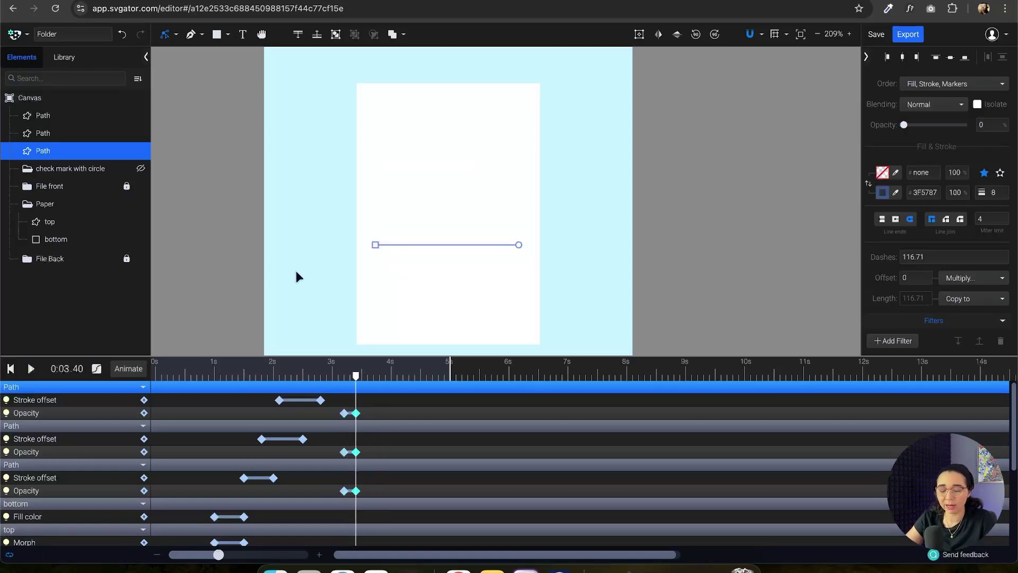
pyautogui.click(80, 168)
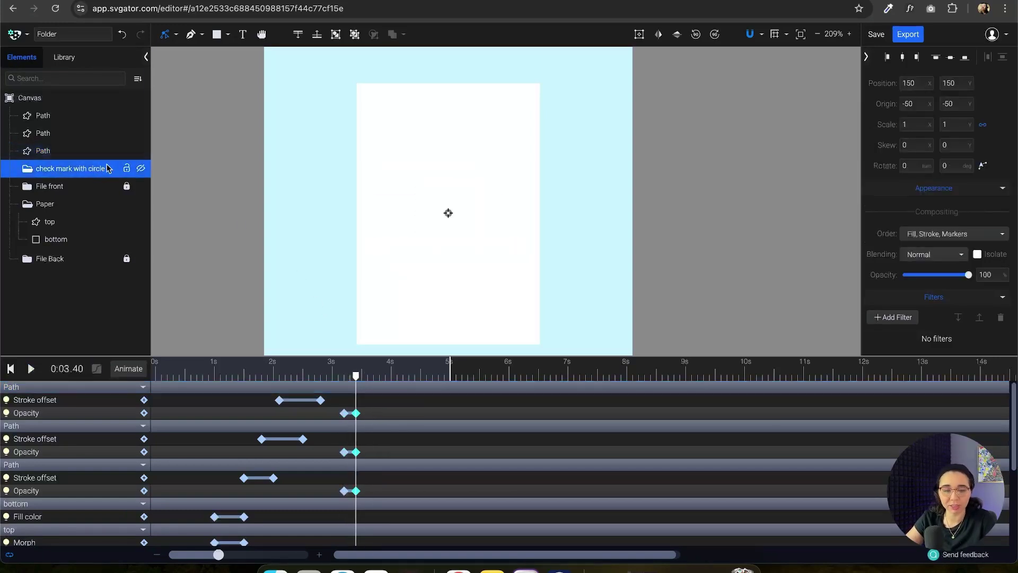
pyautogui.click(141, 168)
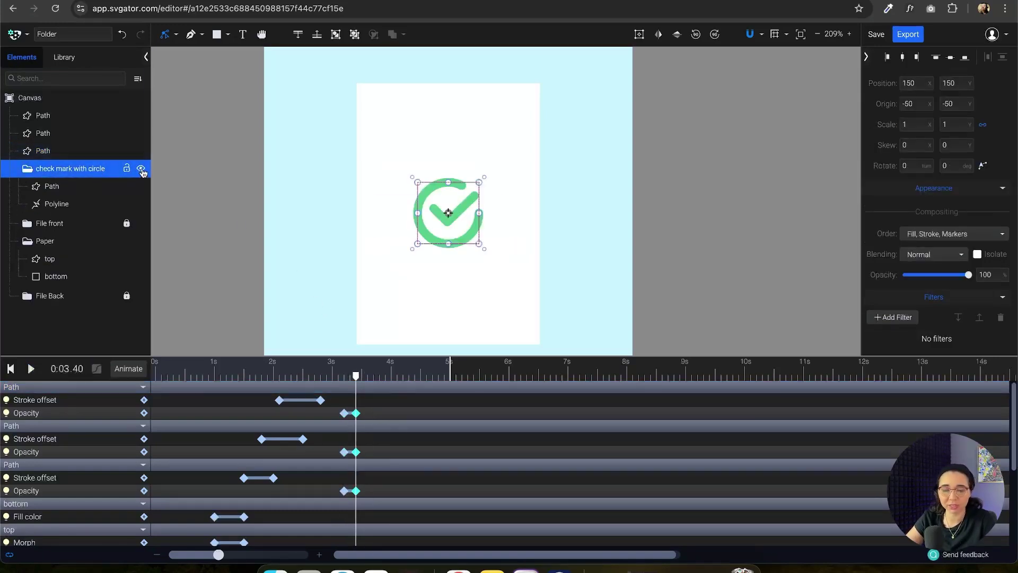
# Try scaling the check mark with circle group down to 0.6 about its centre, and undo the change.
pyautogui.click(27, 170)
pyautogui.press('super+z')
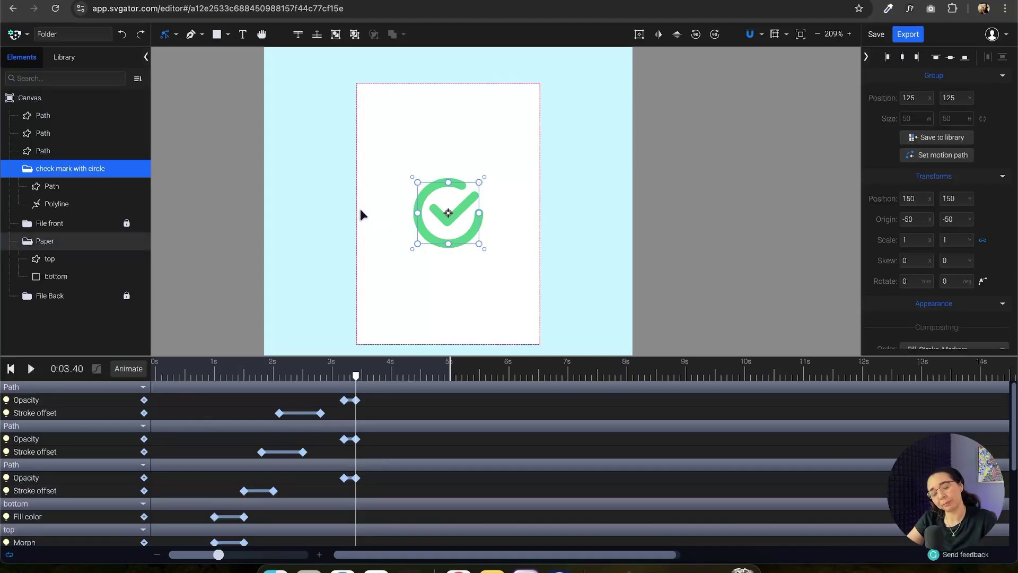
pyautogui.moveTo(479, 244); pyautogui.dragTo(468, 233)
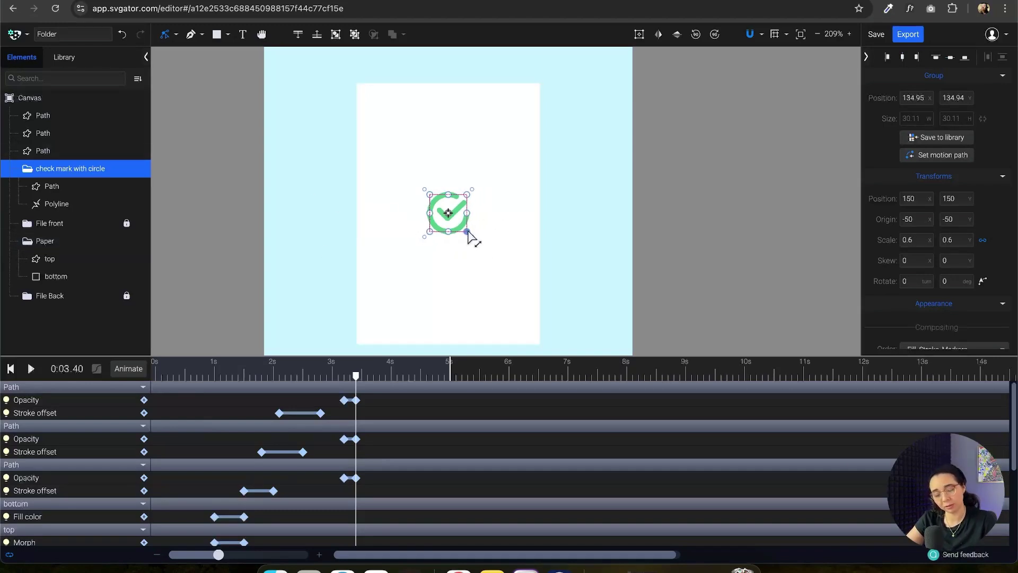
pyautogui.press('super+z')
# Add a scale animation to the check mark with circle group with keyframes at 3.4 and 3.7 seconds.
pyautogui.click(126, 370)
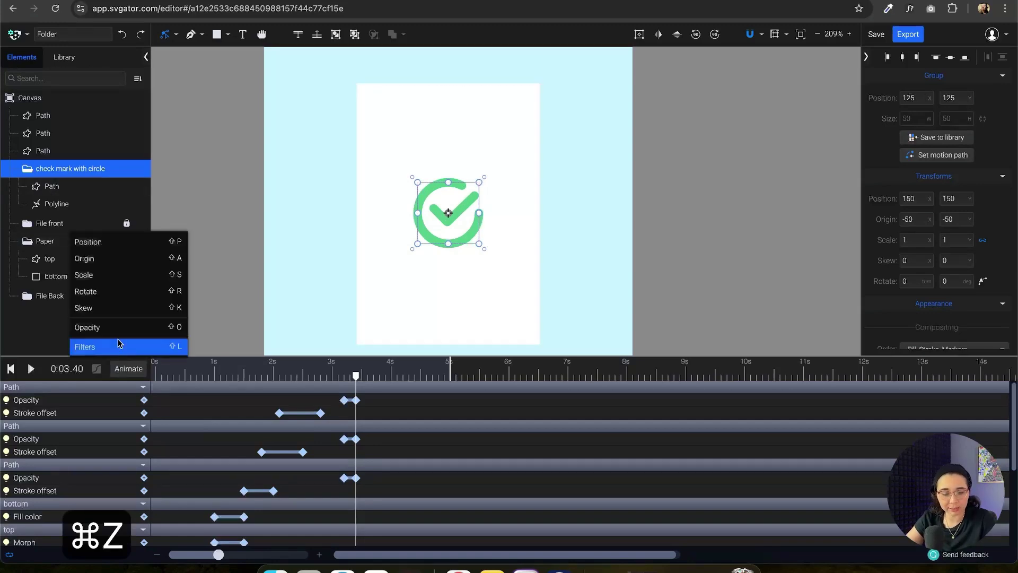
pyautogui.click(84, 275)
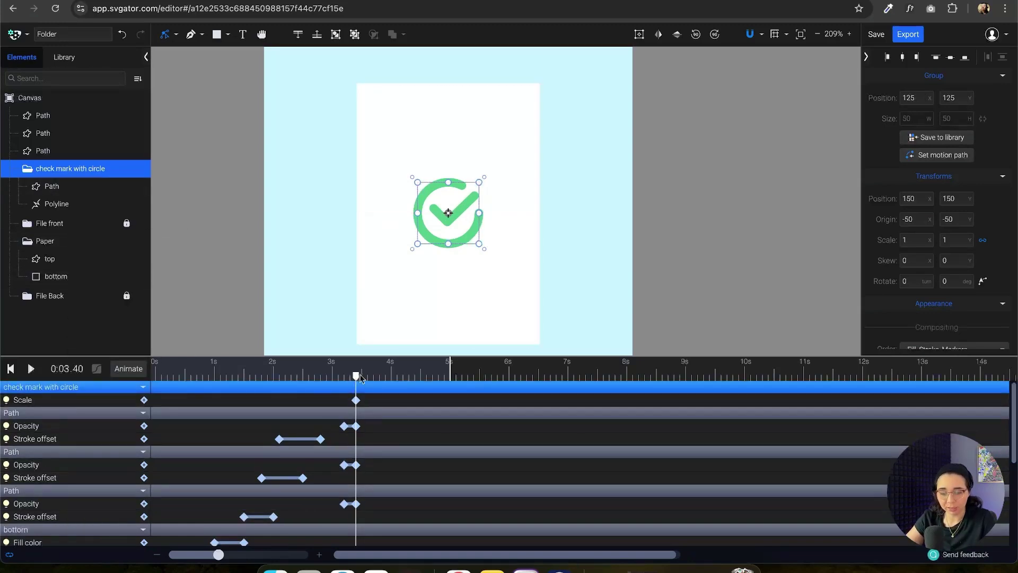
pyautogui.moveTo(360, 376); pyautogui.dragTo(373, 394)
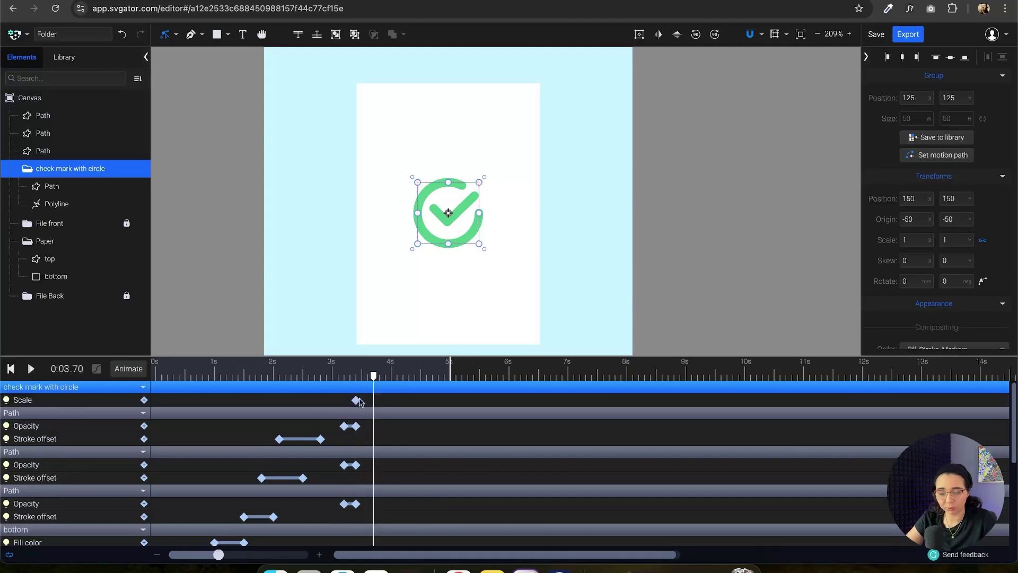
pyautogui.click(143, 401)
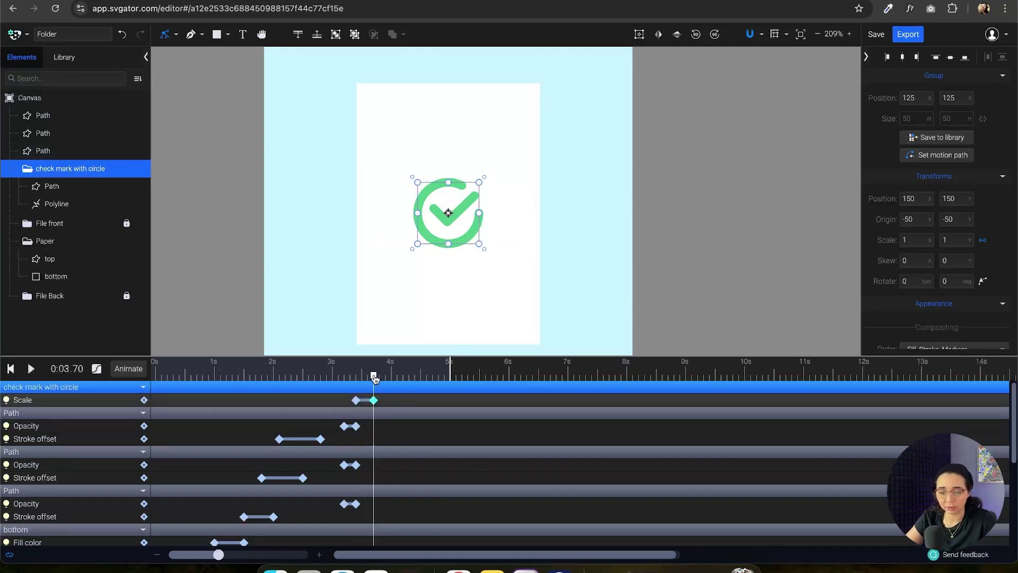
# Set the check mark group's scale to 0.7 at the 3.4-second keyframe and play back the animation.
pyautogui.click(355, 399)
pyautogui.doubleClick(908, 239)
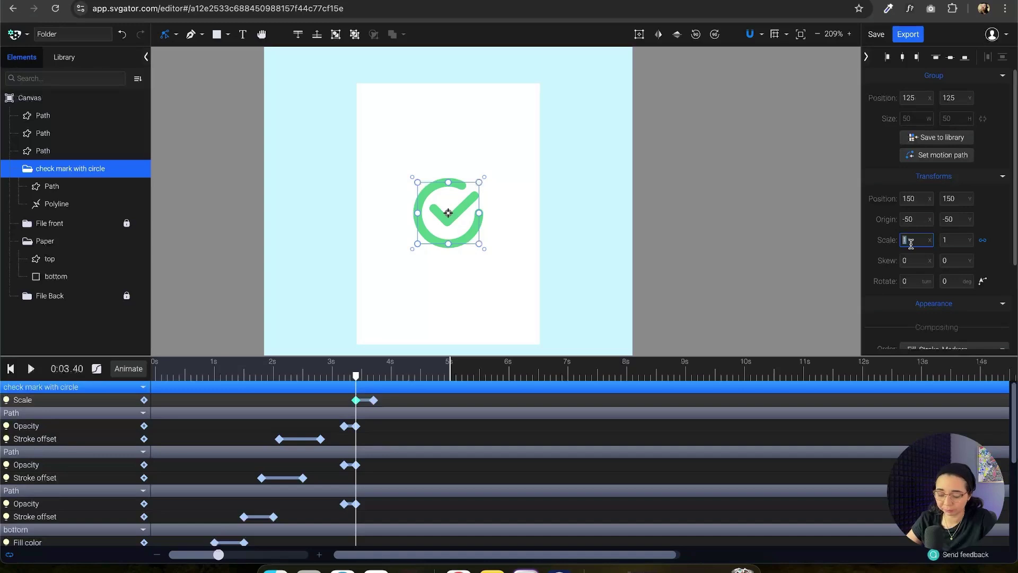
pyautogui.write('0.7')
pyautogui.press('Return')
pyautogui.press('space')
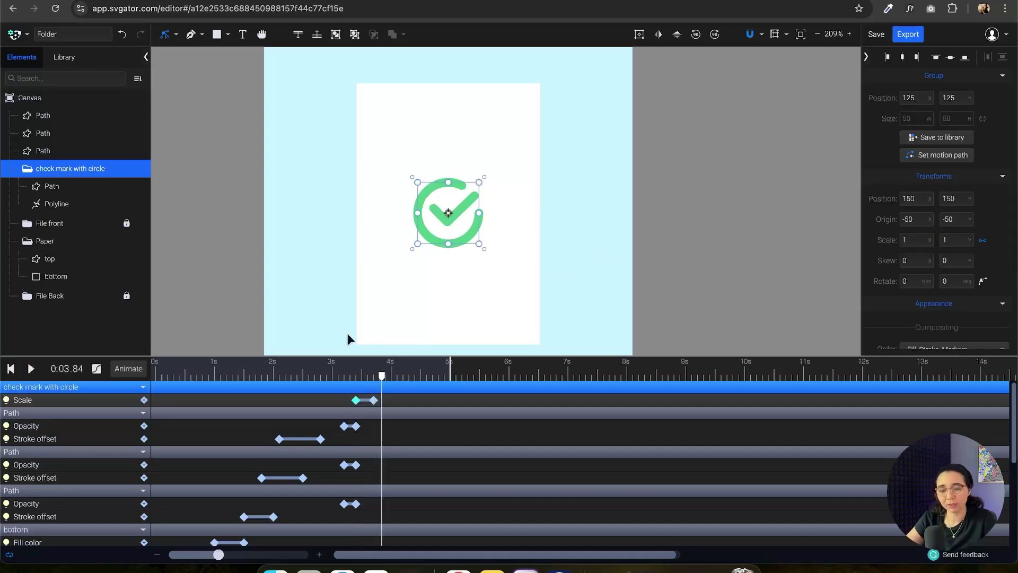
# Play back the transition from the text lines to the check mark, starting at 3 seconds.
pyautogui.press('space')
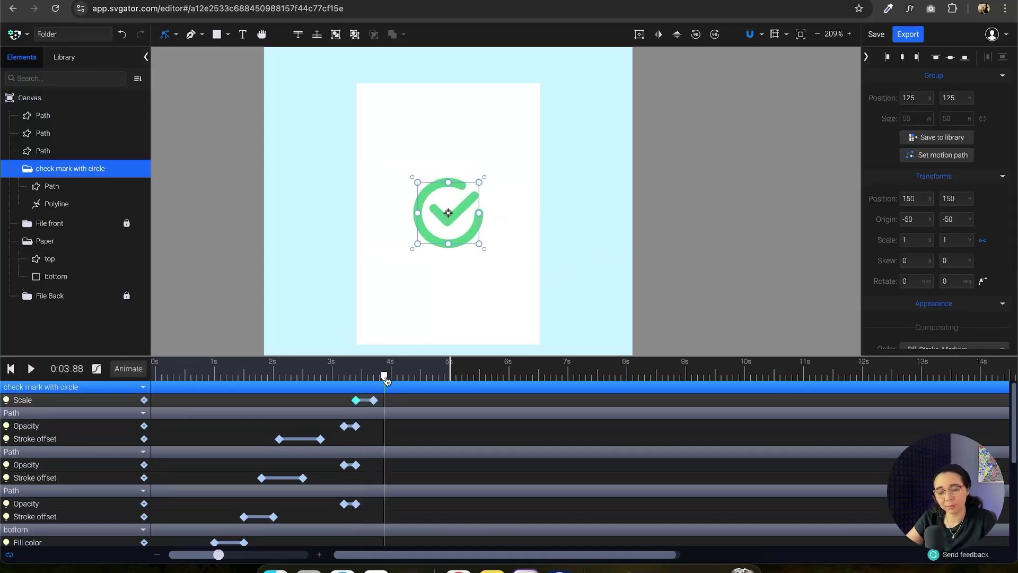
pyautogui.moveTo(382, 376); pyautogui.dragTo(336, 378)
pyautogui.click(353, 328)
pyautogui.press('space')
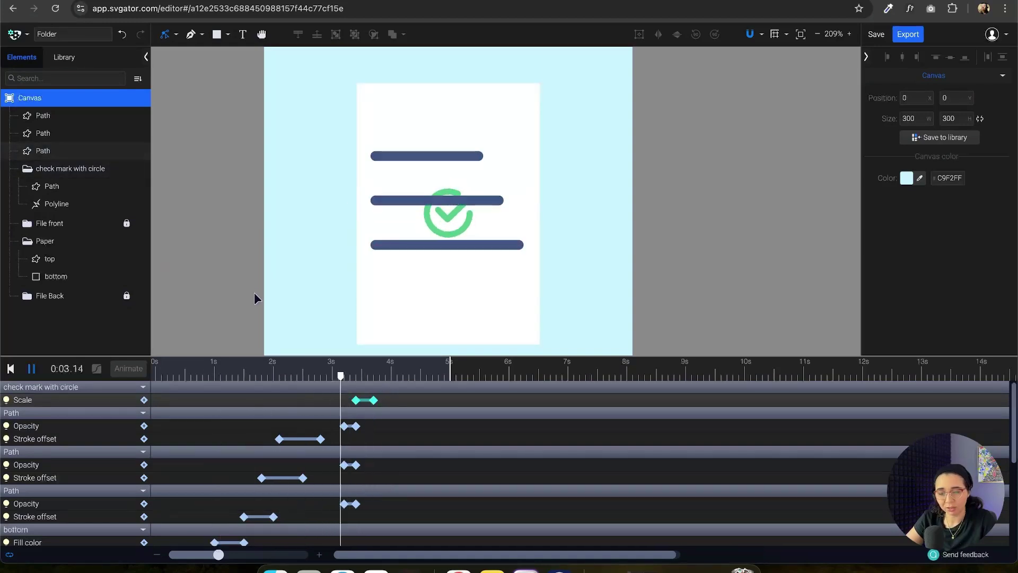
pyautogui.press('space')
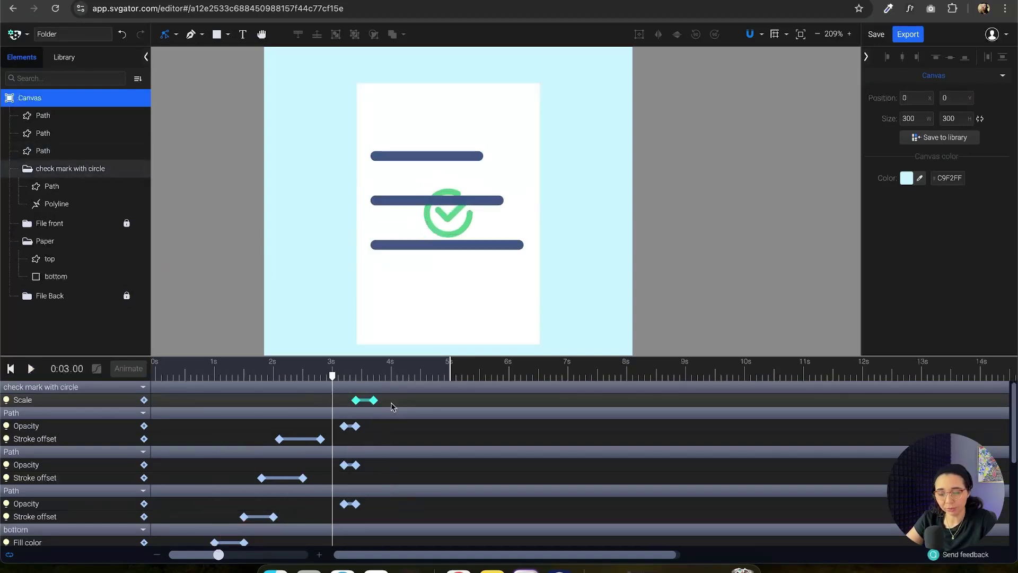
# Move the check mark group's two scale keyframes to 3.5 and 3.8 seconds and play back the animation.
pyautogui.moveTo(398, 407); pyautogui.dragTo(353, 400)
pyautogui.moveTo(375, 401); pyautogui.dragTo(401, 402)
pyautogui.moveTo(332, 378); pyautogui.dragTo(364, 392)
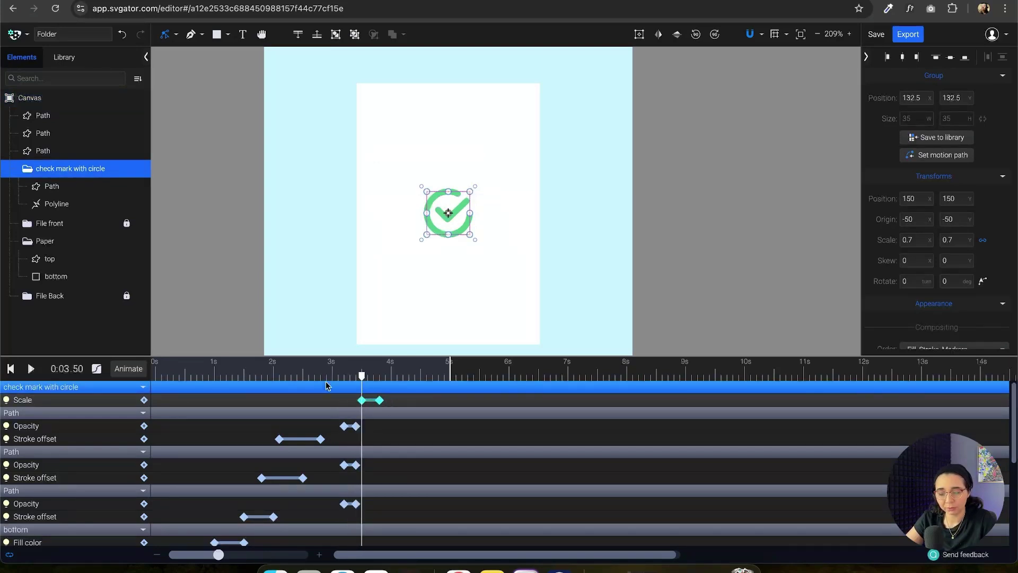
pyautogui.press('space')
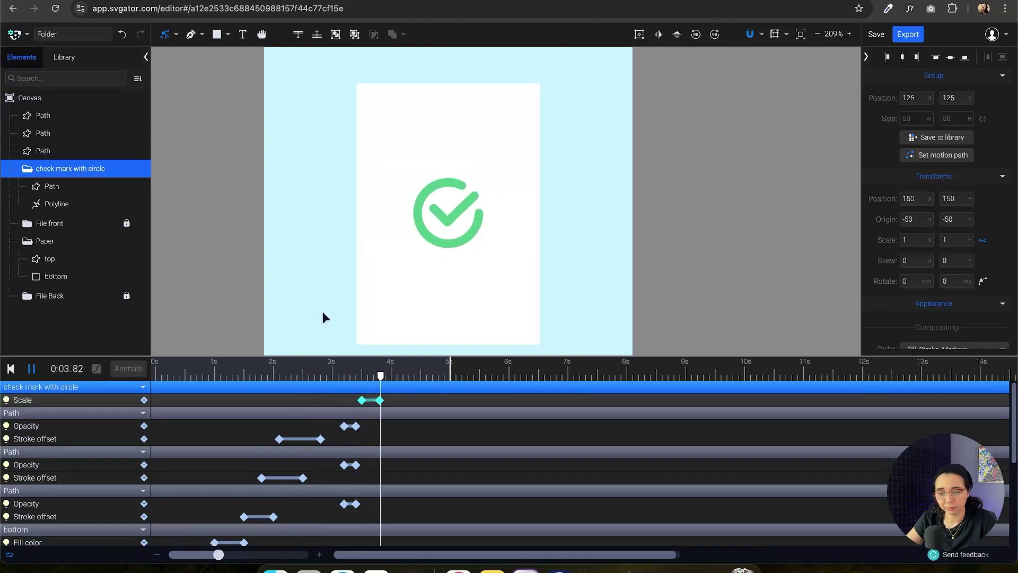
pyautogui.press('space')
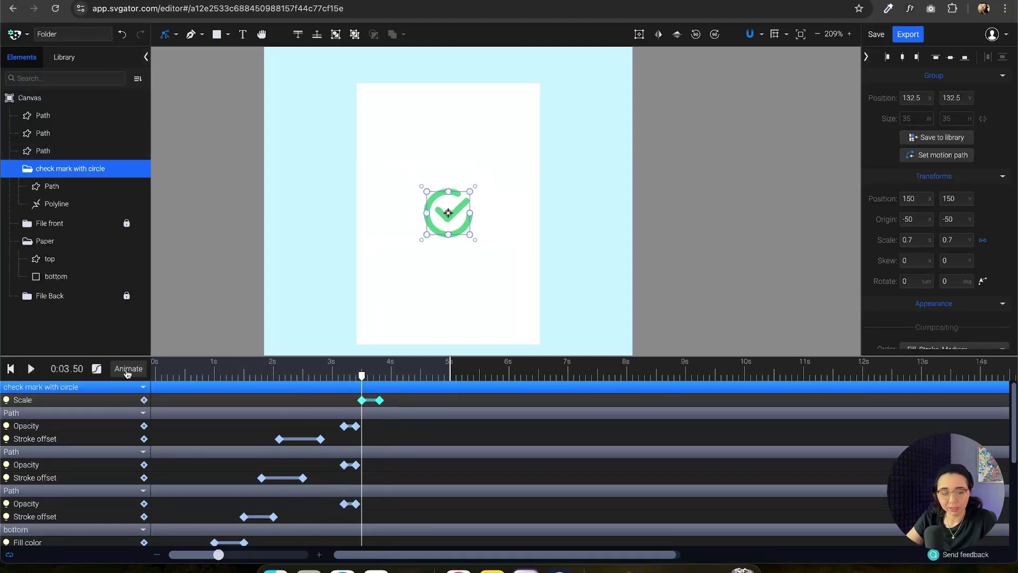
# Add an opacity animation to the check mark with circle group with keyframes at 3.5 and 3.8 seconds.
pyautogui.click(84, 118)
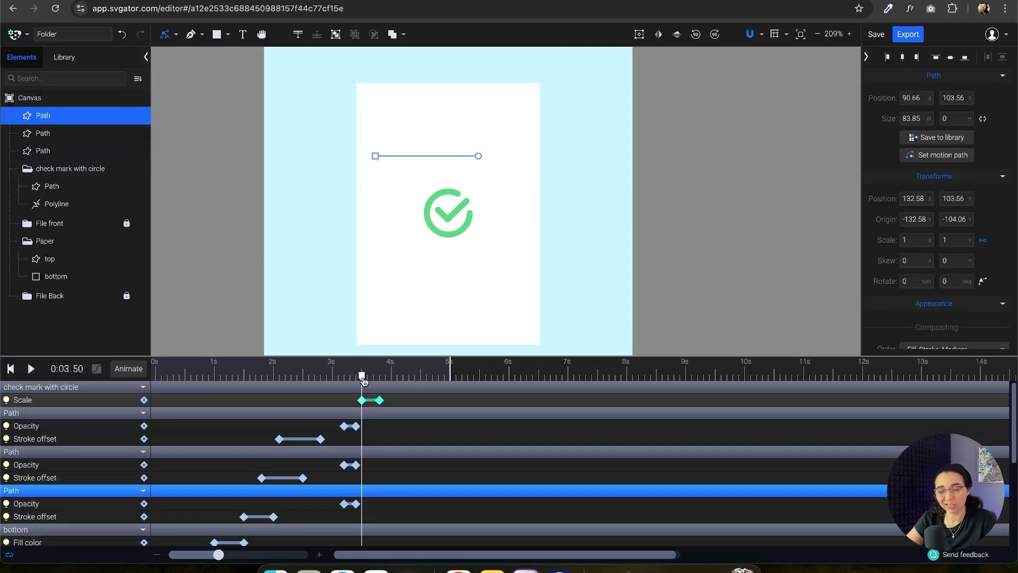
pyautogui.moveTo(361, 414)
pyautogui.mouseDown()
pyautogui.moveTo(391, 414)
pyautogui.moveTo(362, 414)
pyautogui.mouseUp()
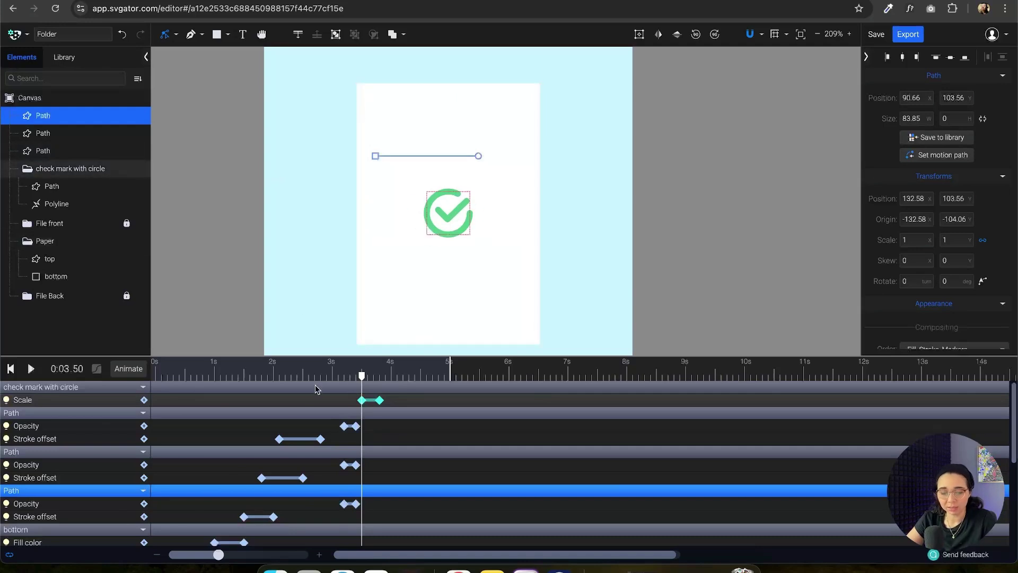
pyautogui.click(70, 168)
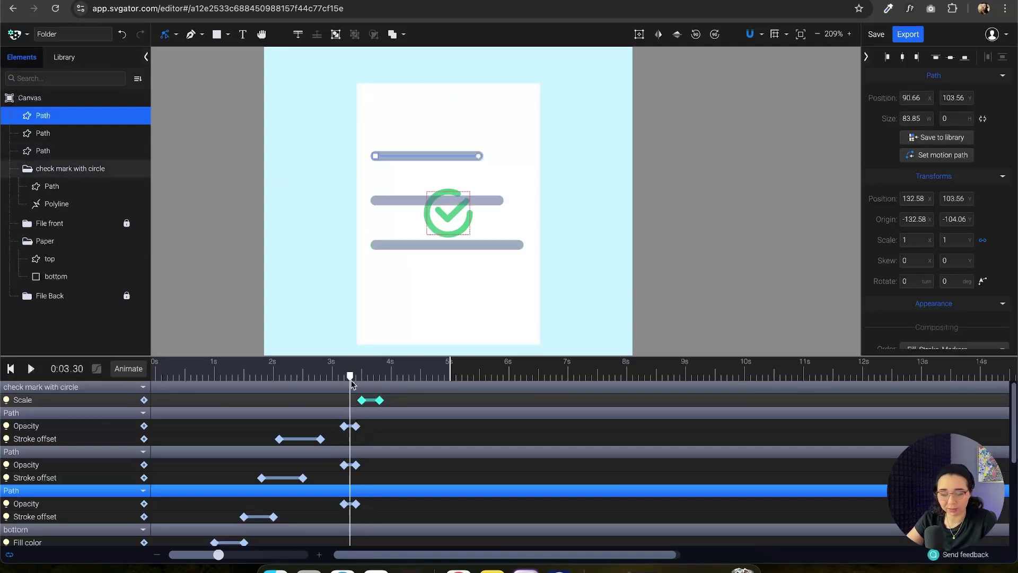
pyautogui.click(130, 368)
pyautogui.click(117, 327)
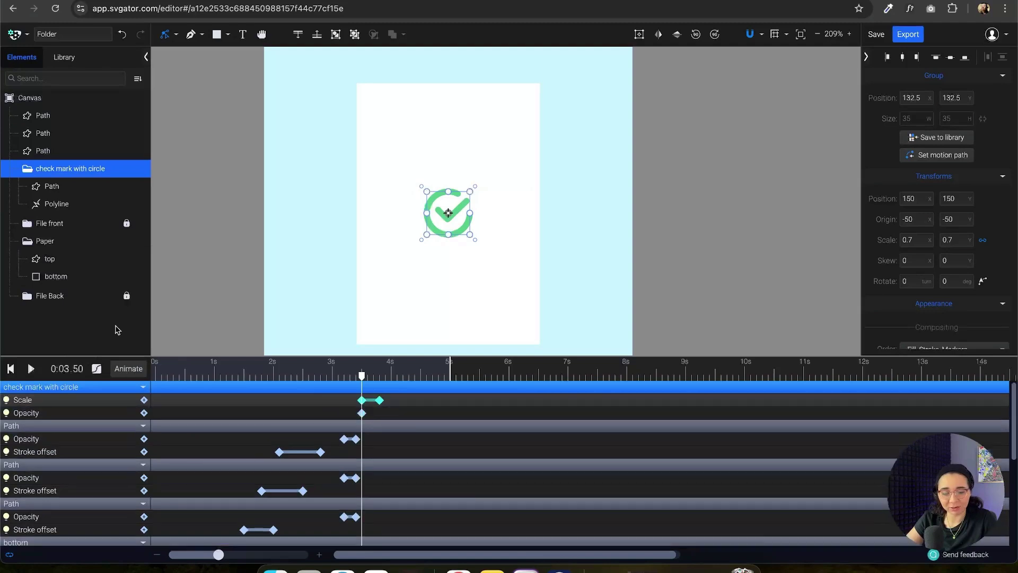
pyautogui.moveTo(361, 378)
pyautogui.mouseDown()
pyautogui.moveTo(382, 384)
pyautogui.moveTo(362, 380)
pyautogui.mouseUp()
pyautogui.click(143, 413)
# Set the check mark group's opacity to 0 at the 3.5-second keyframe and preview the fade up to 3.8 seconds.
pyautogui.scroll(-3, 934, 238)
pyautogui.click(986, 275)
pyautogui.write('00')
pyautogui.press('Return')
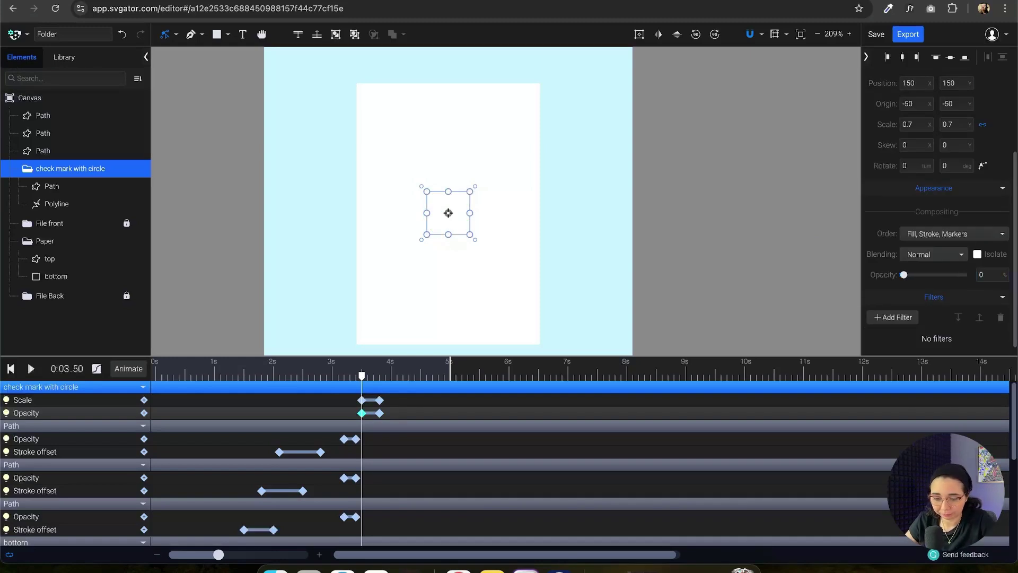
pyautogui.click(388, 371)
pyautogui.moveTo(389, 376)
pyautogui.mouseDown()
pyautogui.moveTo(359, 378)
pyautogui.moveTo(398, 376)
pyautogui.moveTo(357, 377)
pyautogui.moveTo(379, 378)
pyautogui.mouseUp()
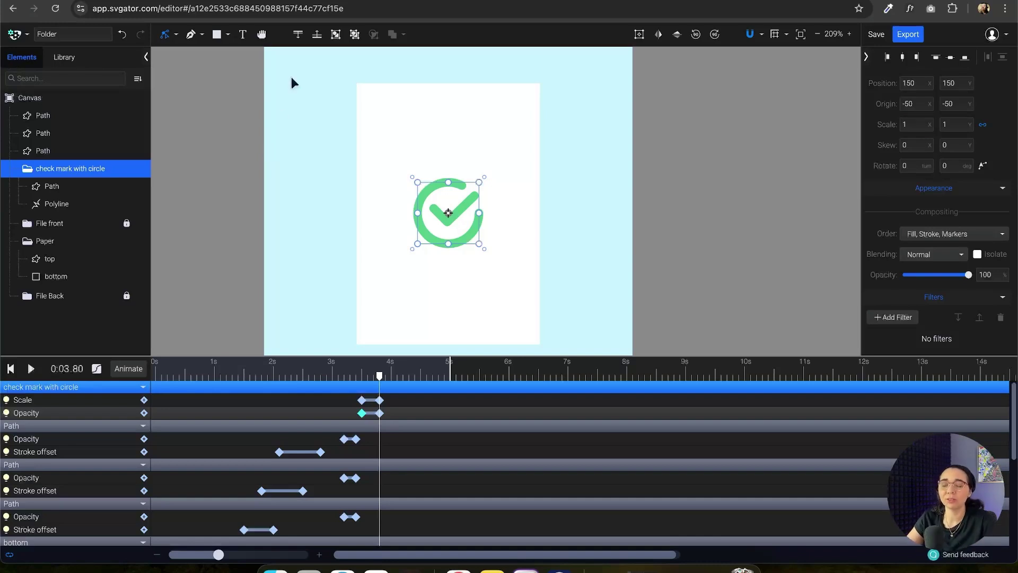
# Enlarge the timeline area and collapse the check mark with circle group, undoing the accidental layer reorder.
pyautogui.moveTo(342, 356); pyautogui.dragTo(360, 306)
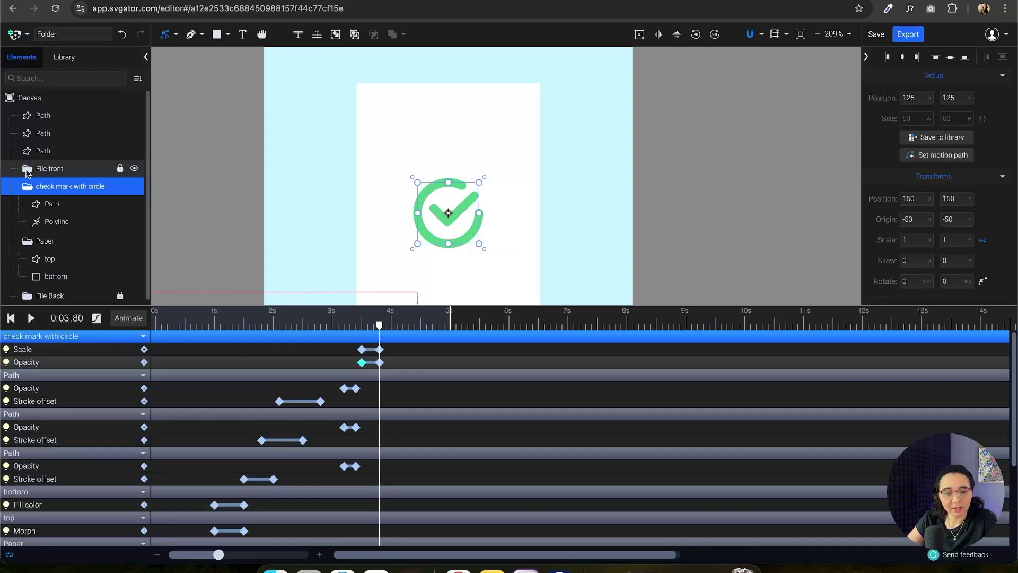
pyautogui.press('super+z')
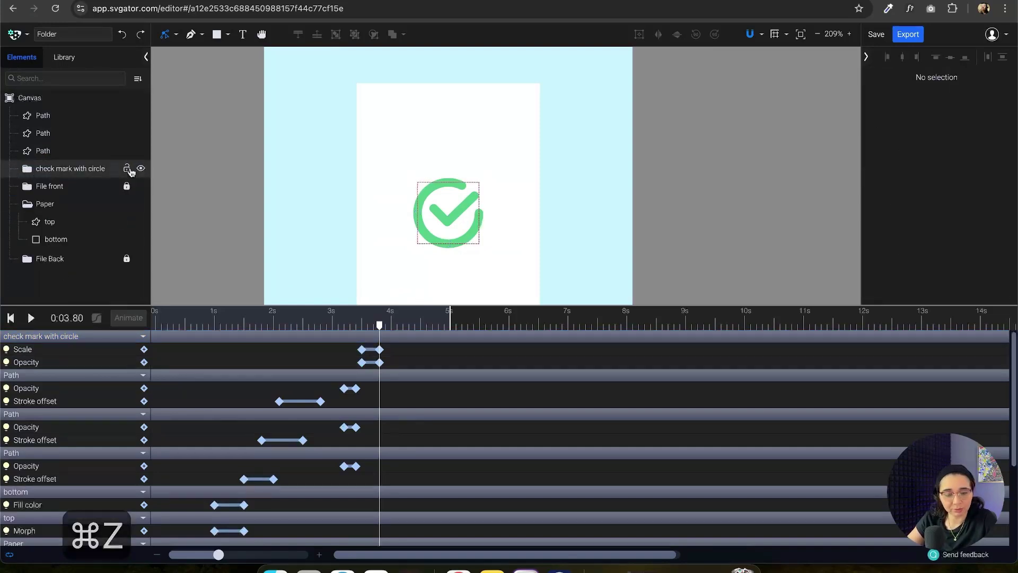
pyautogui.click(27, 169)
# Copy the fill color keyframe at 1 second of the paper's bottom rectangle.
pyautogui.click(76, 208)
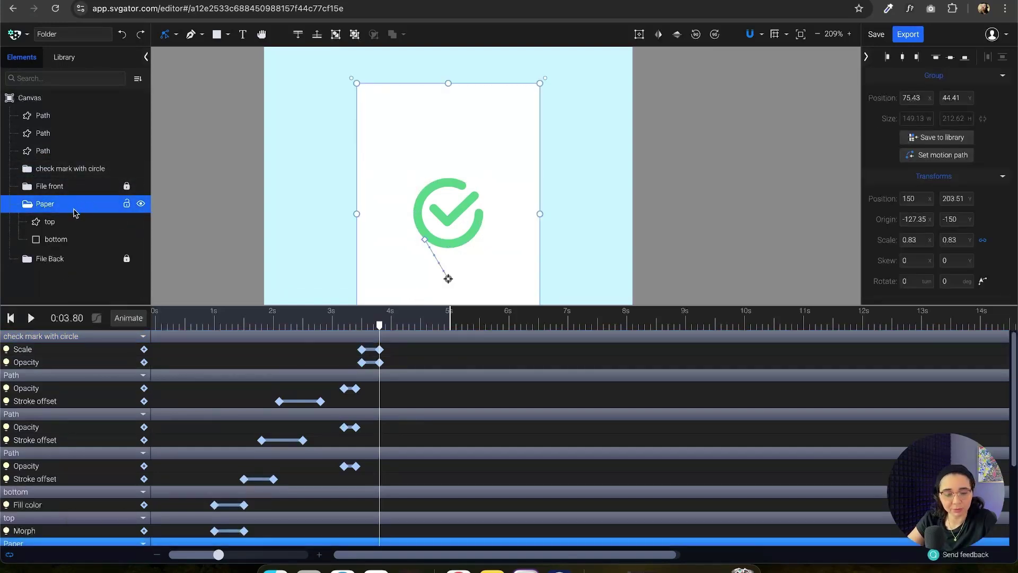
pyautogui.click(85, 220)
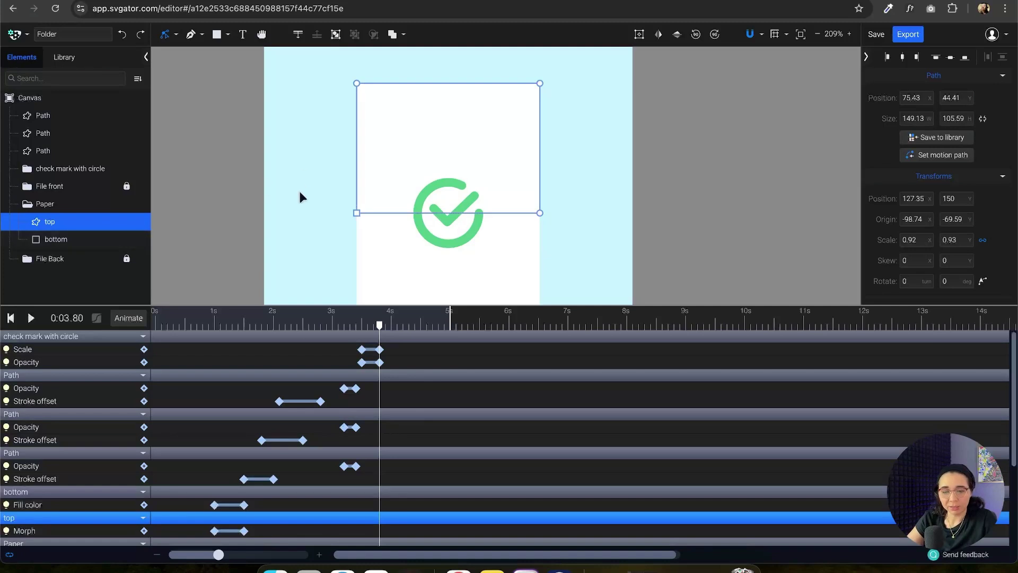
pyautogui.scroll(-2, 297, 147)
pyautogui.scroll(-2, 301, 154)
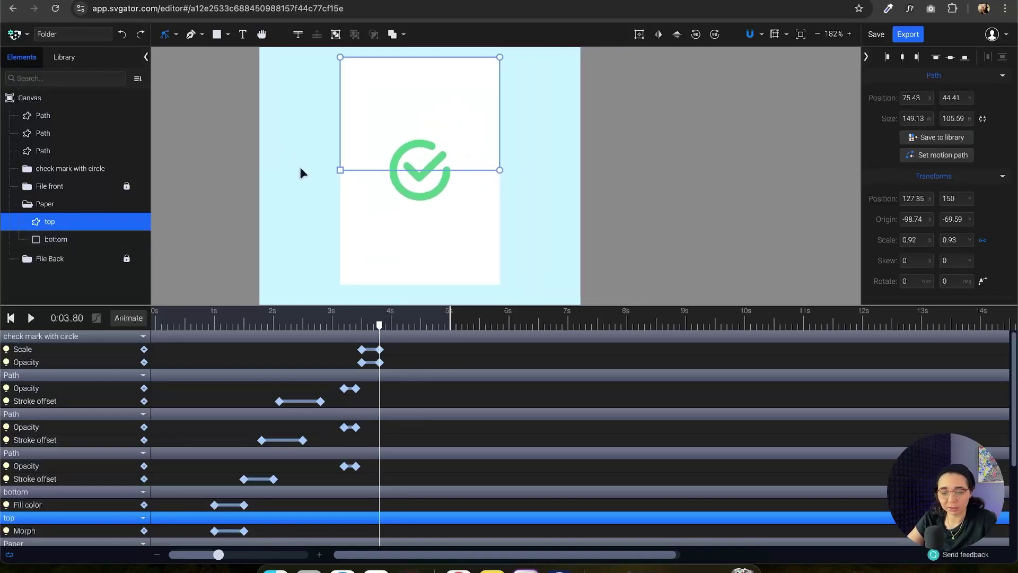
pyautogui.scroll(-4, 373, 432)
pyautogui.scroll(-2, 373, 432)
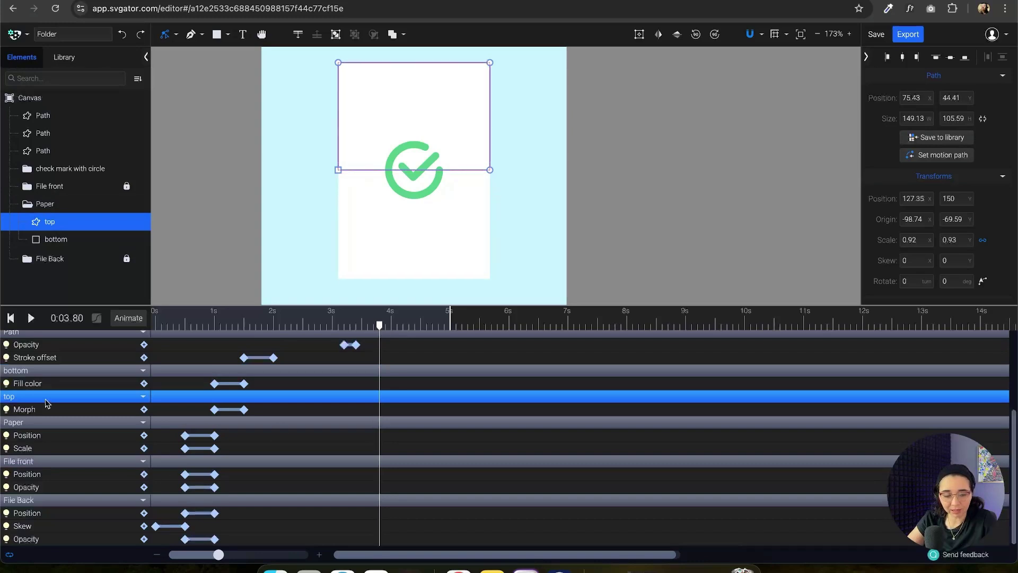
pyautogui.click(65, 370)
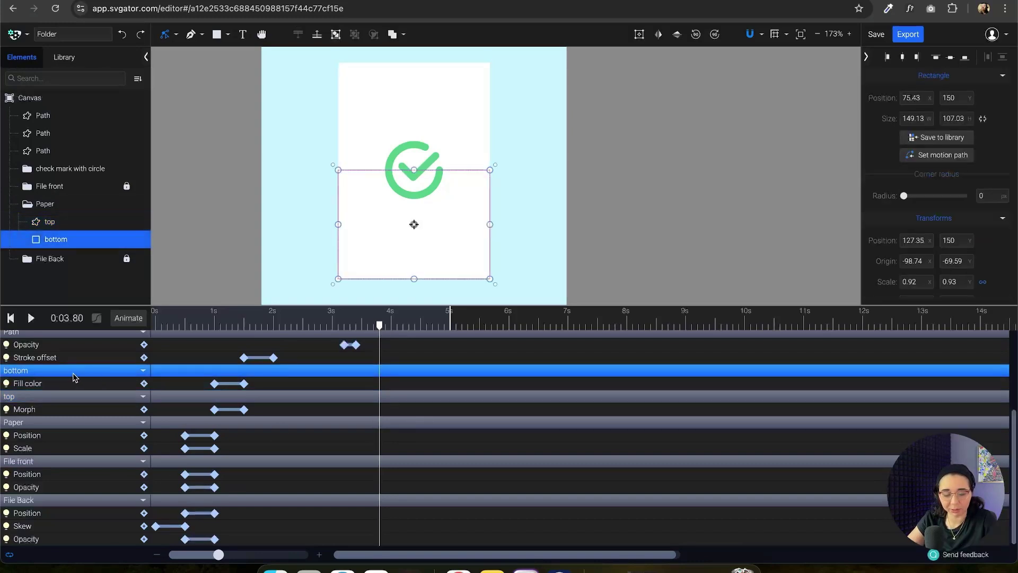
pyautogui.moveTo(377, 328); pyautogui.dragTo(221, 371)
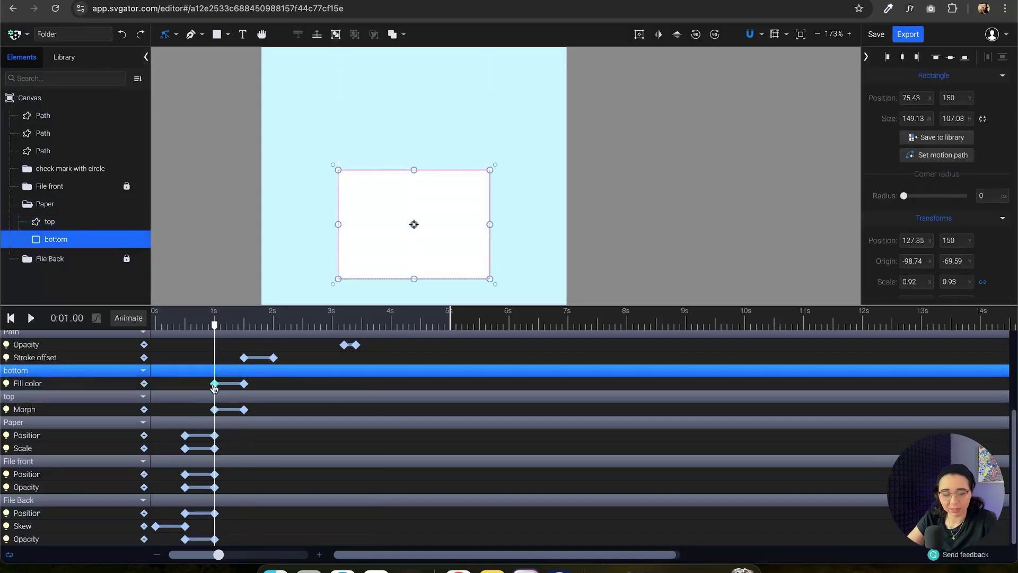
pyautogui.click(215, 387)
pyautogui.press('super+c')
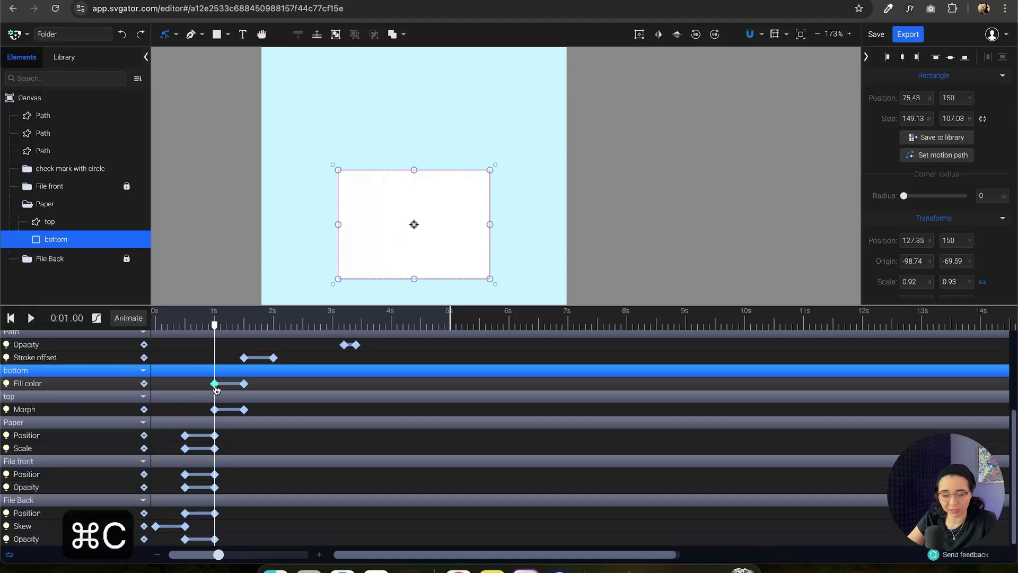
# Paste a copy of the bottom rectangle's first fill color keyframe at 3.8 seconds.
pyautogui.moveTo(214, 327); pyautogui.dragTo(391, 376)
pyautogui.scroll(5, 427, 437)
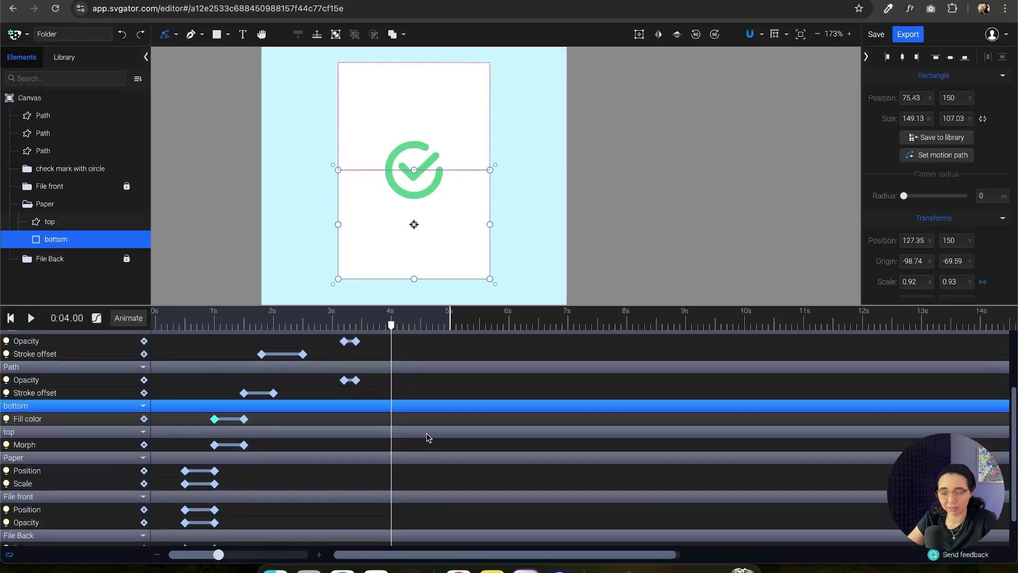
pyautogui.moveTo(391, 326); pyautogui.dragTo(380, 327)
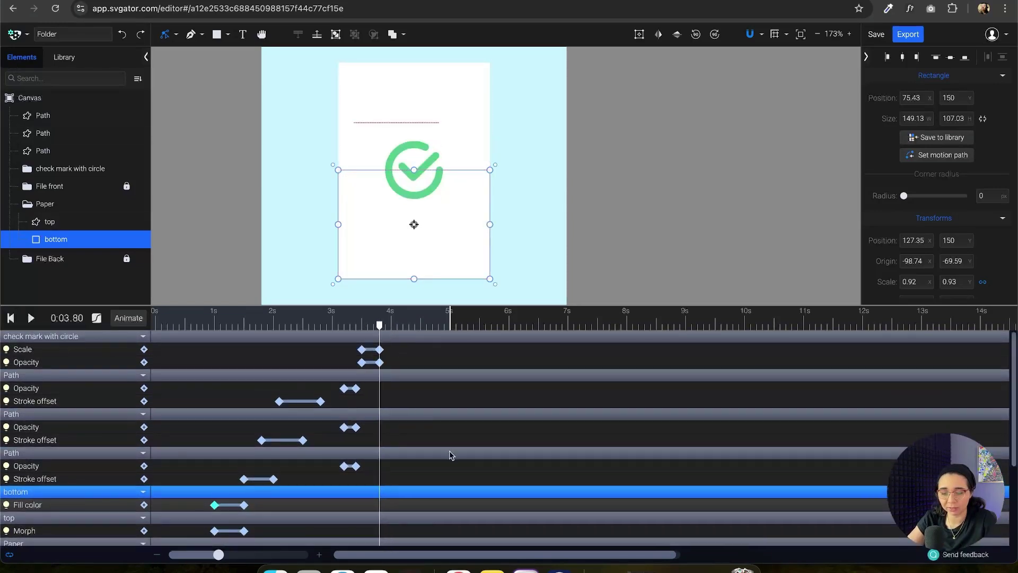
pyautogui.scroll(-3, 434, 421)
pyautogui.scroll(-2, 434, 421)
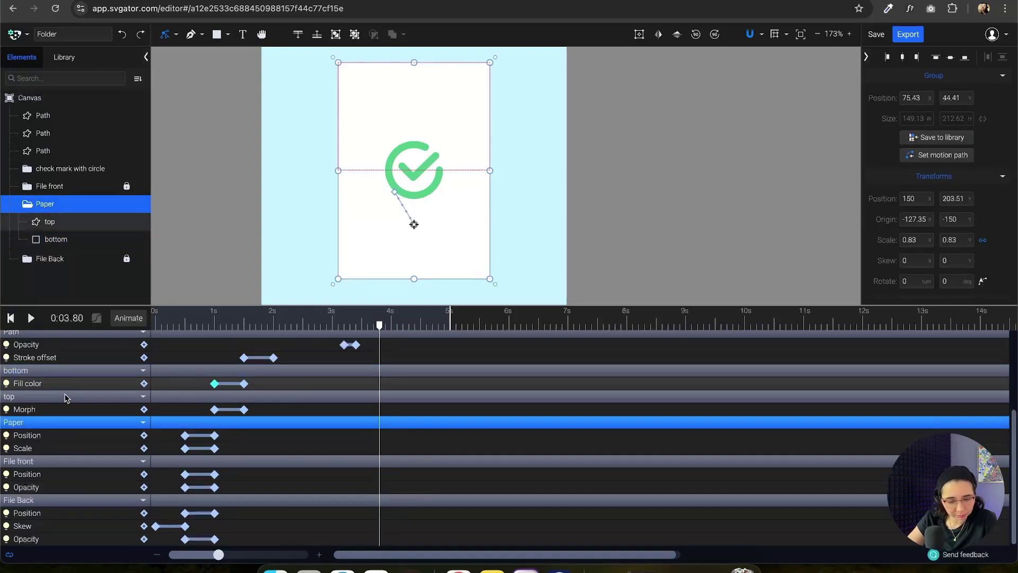
pyautogui.click(59, 372)
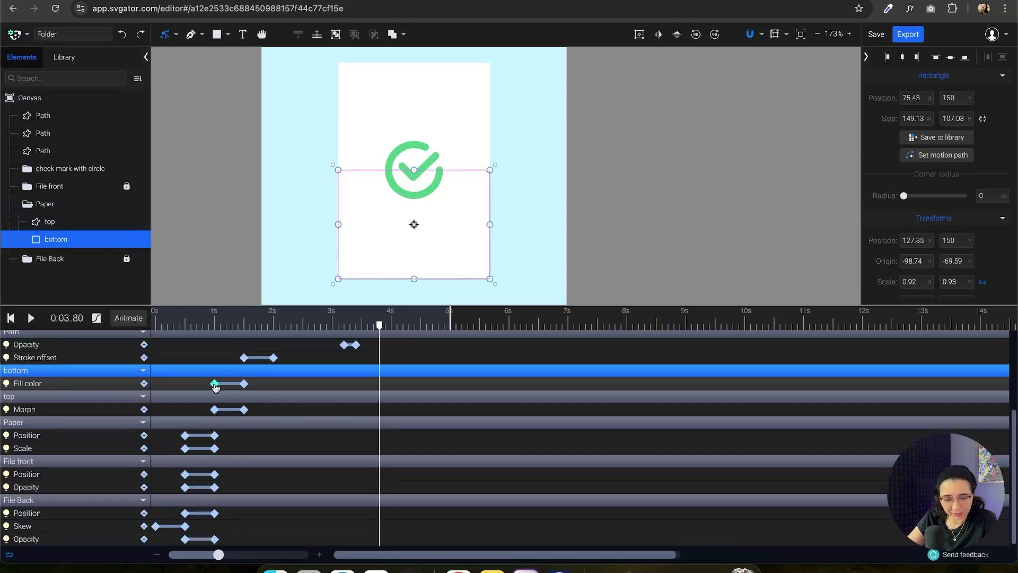
pyautogui.press('super+c')
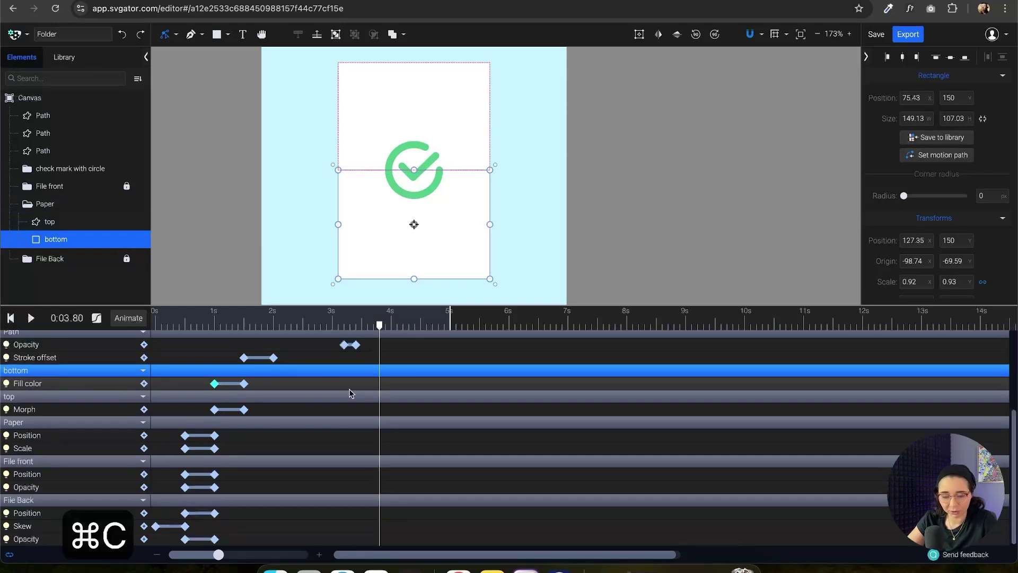
pyautogui.press('super+v')
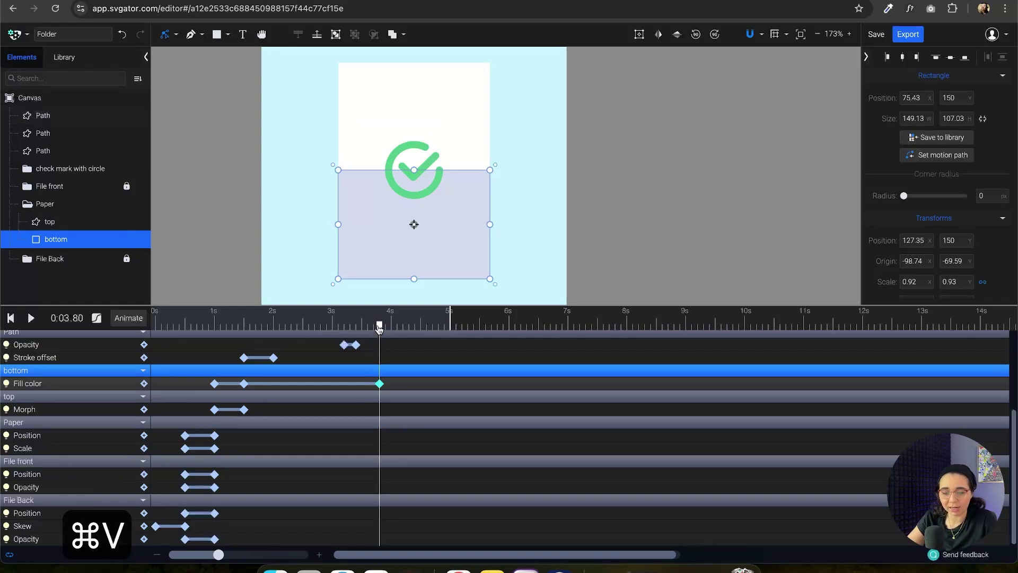
# Copy the bottom rectangle's 1.5-second fill color keyframe and paste it at 3.6 seconds.
pyautogui.moveTo(258, 371)
pyautogui.mouseDown()
pyautogui.moveTo(244, 371)
pyautogui.moveTo(363, 372)
pyautogui.moveTo(247, 373)
pyautogui.moveTo(247, 387)
pyautogui.mouseUp()
pyautogui.press('super+c')
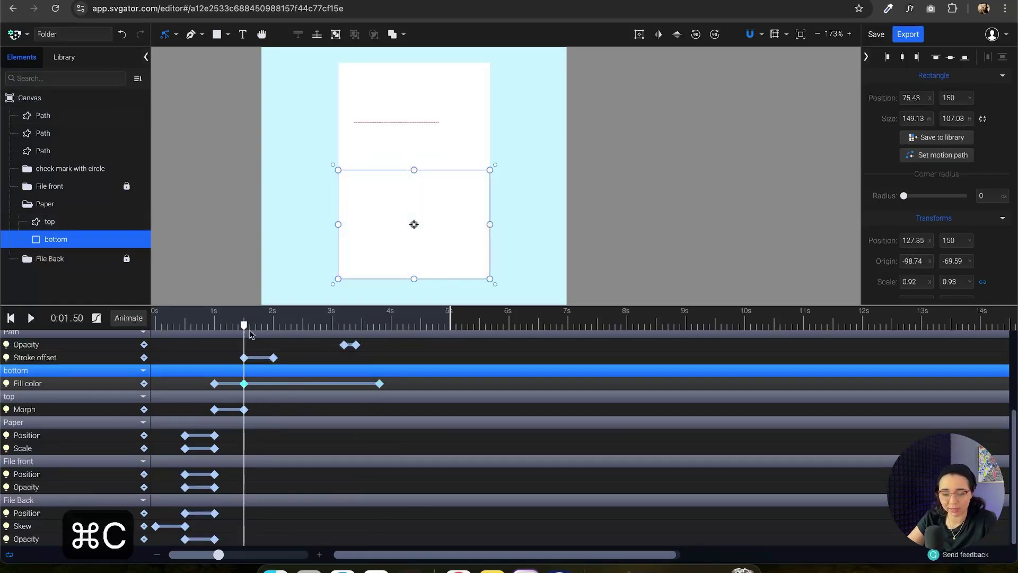
pyautogui.moveTo(243, 326); pyautogui.dragTo(371, 384)
pyautogui.press('super+v')
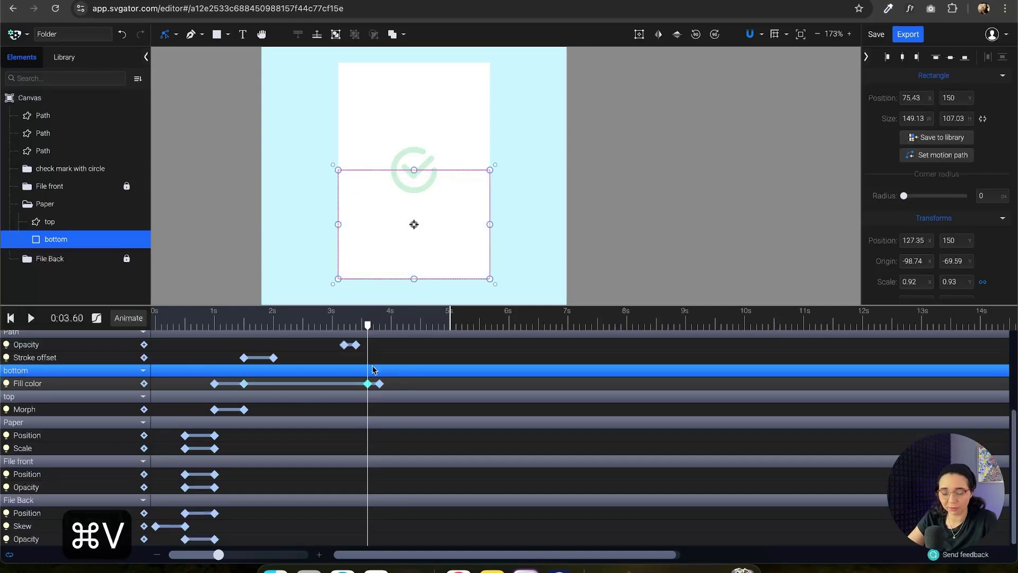
# Shift the two pasted fill color keyframes to 3.8 and 4 seconds and preview the color change.
pyautogui.click(374, 325)
pyautogui.moveTo(377, 341); pyautogui.dragTo(392, 385)
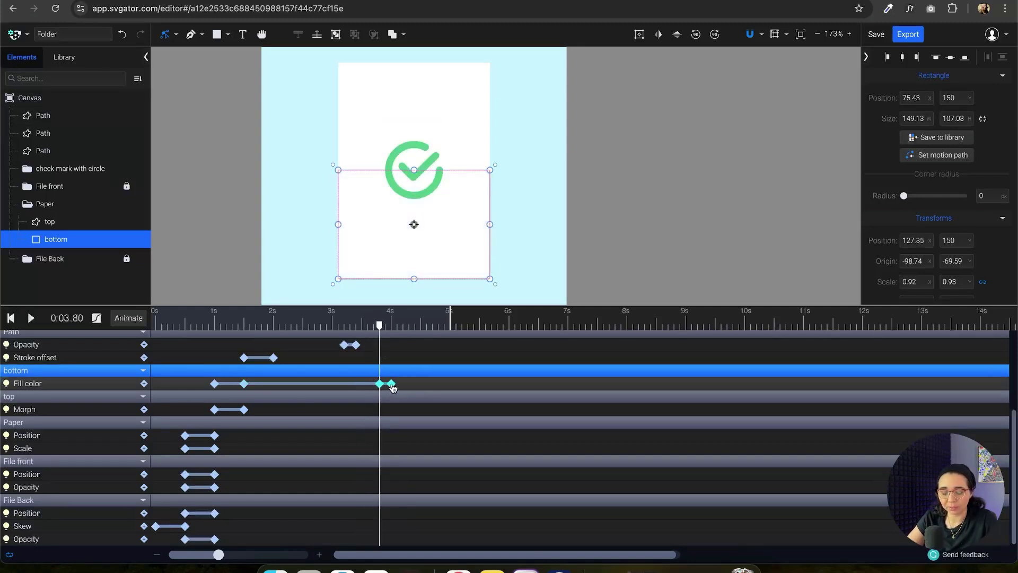
pyautogui.moveTo(380, 329)
pyautogui.mouseDown()
pyautogui.moveTo(361, 329)
pyautogui.moveTo(400, 327)
pyautogui.mouseUp()
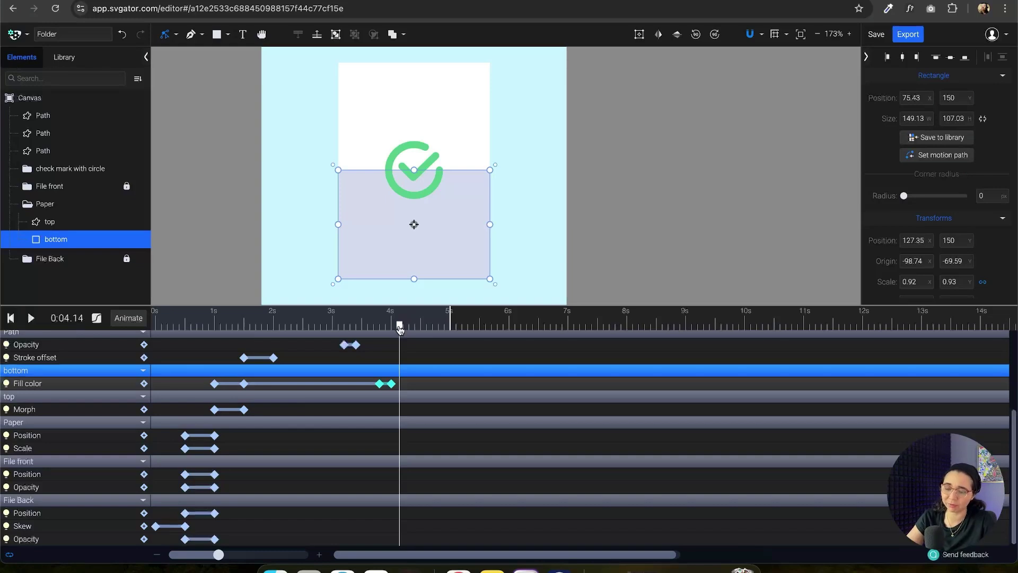
pyautogui.moveTo(400, 328); pyautogui.dragTo(380, 326)
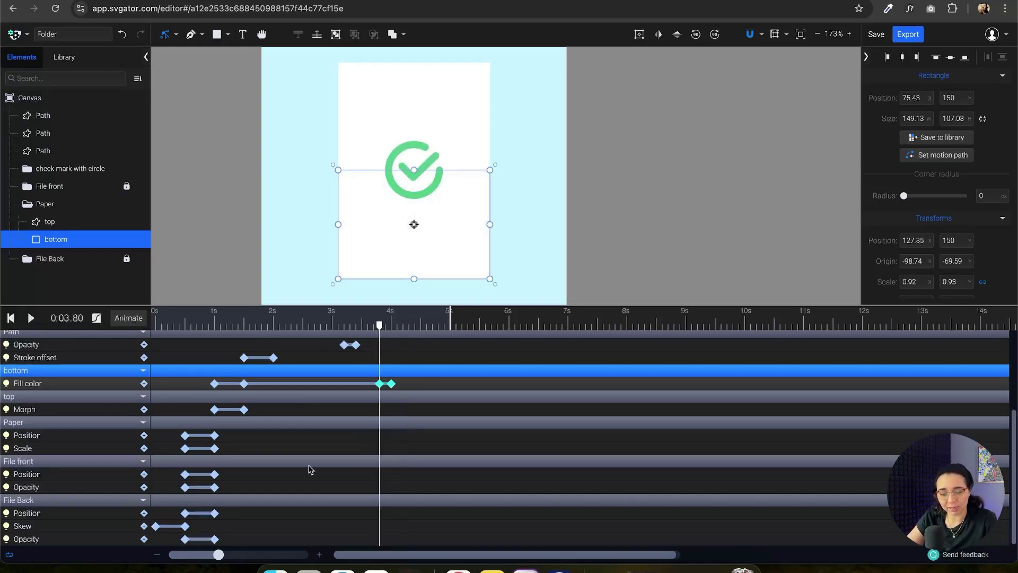
# Duplicate the top paper path's 1.5-second morph keyframe at 3.8 seconds.
pyautogui.click(243, 410)
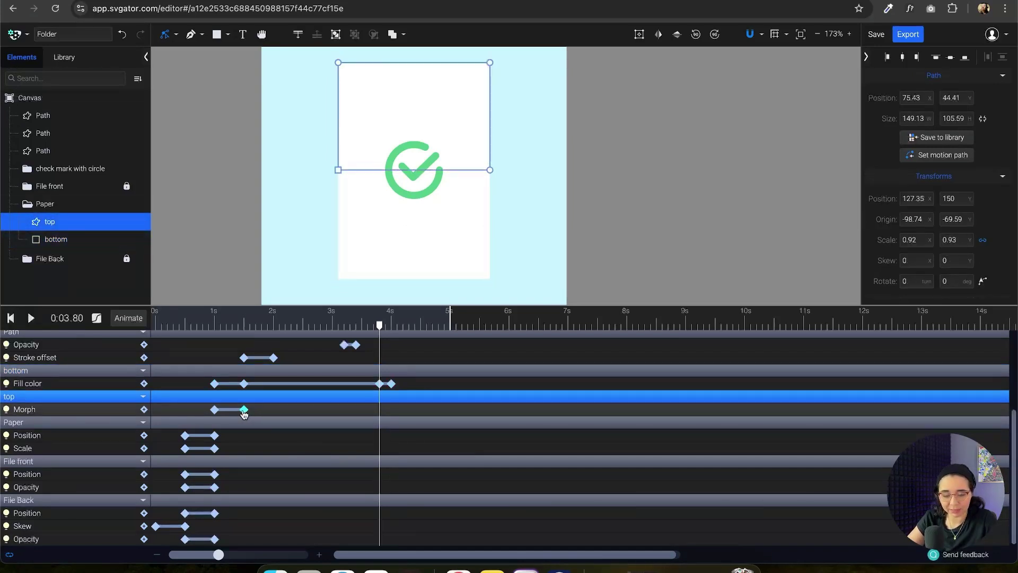
pyautogui.press('super+c')
pyautogui.press('super+v')
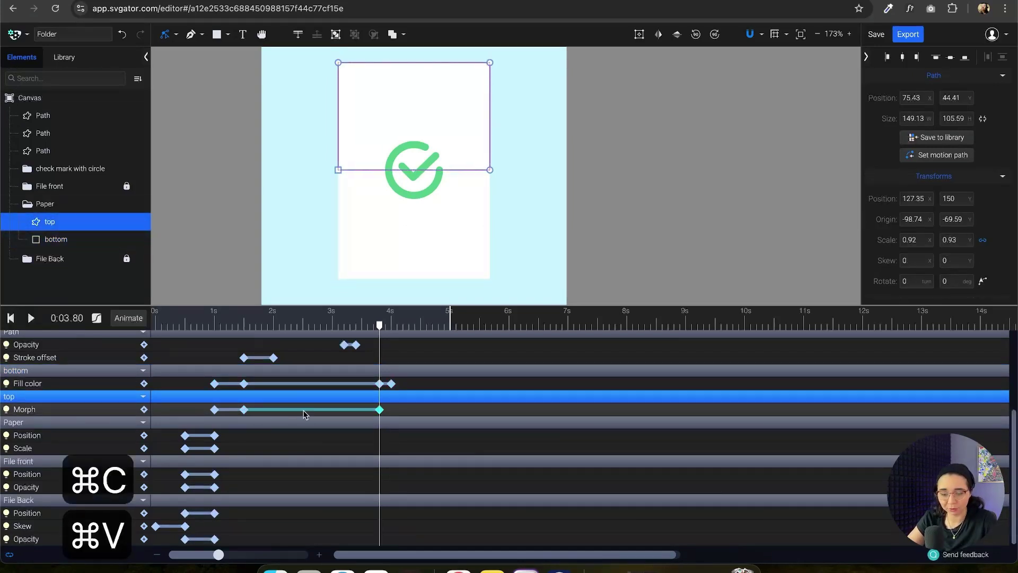
# Duplicate the top paper path's 1-second morph keyframe at 4 seconds and preview the refold.
pyautogui.click(215, 410)
pyautogui.press('super+c')
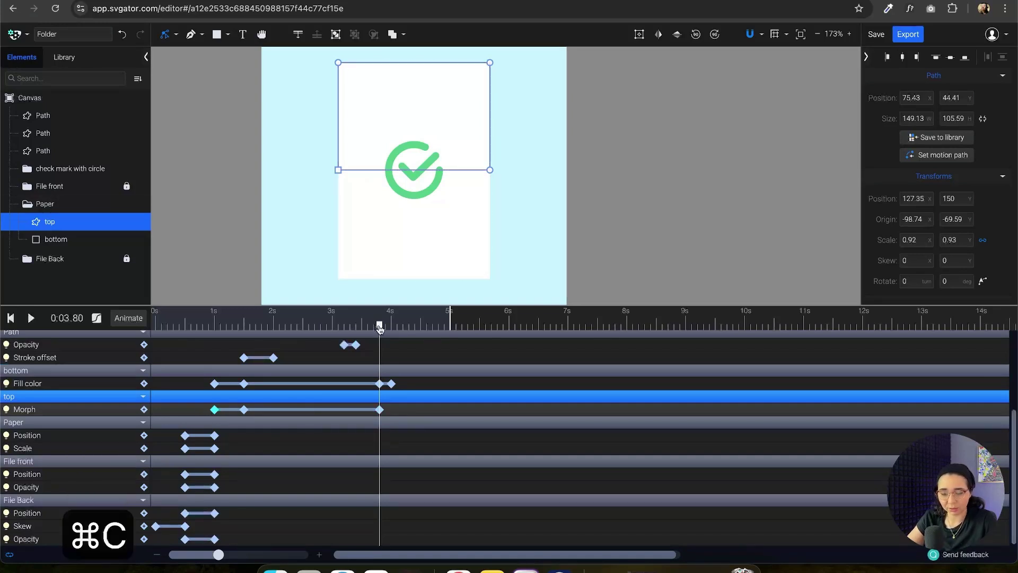
pyautogui.moveTo(379, 329); pyautogui.dragTo(352, 329)
pyautogui.press('super+v')
pyautogui.press('space')
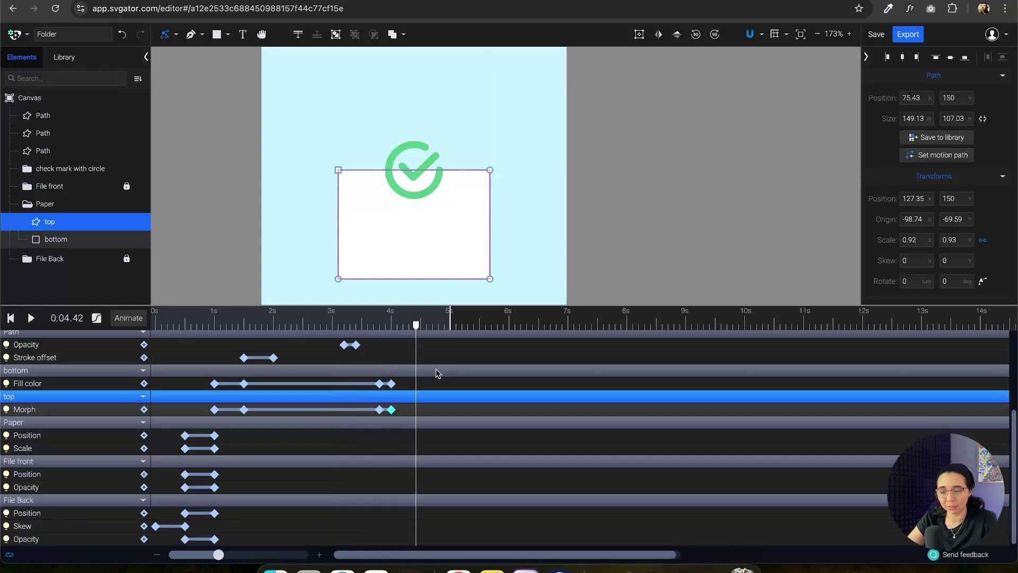
# Shift the last fill color keyframe of the bottom rectangle and the last morph keyframe of the top path to 4.1 seconds, previewing the result.
pyautogui.click(405, 327)
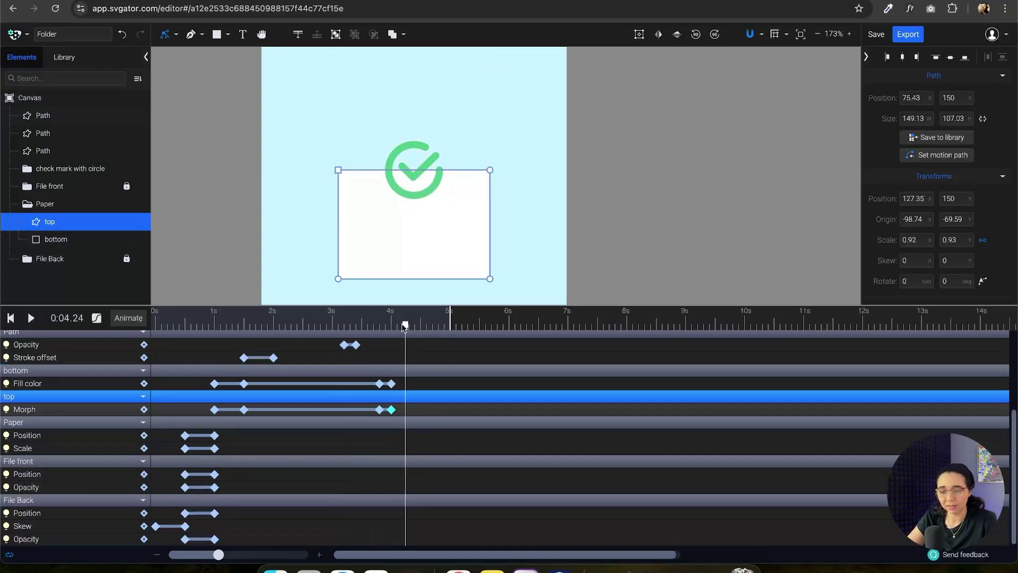
pyautogui.moveTo(404, 326)
pyautogui.mouseDown()
pyautogui.moveTo(382, 326)
pyautogui.moveTo(391, 327)
pyautogui.mouseUp()
pyautogui.moveTo(392, 382); pyautogui.dragTo(403, 387)
pyautogui.press('space')
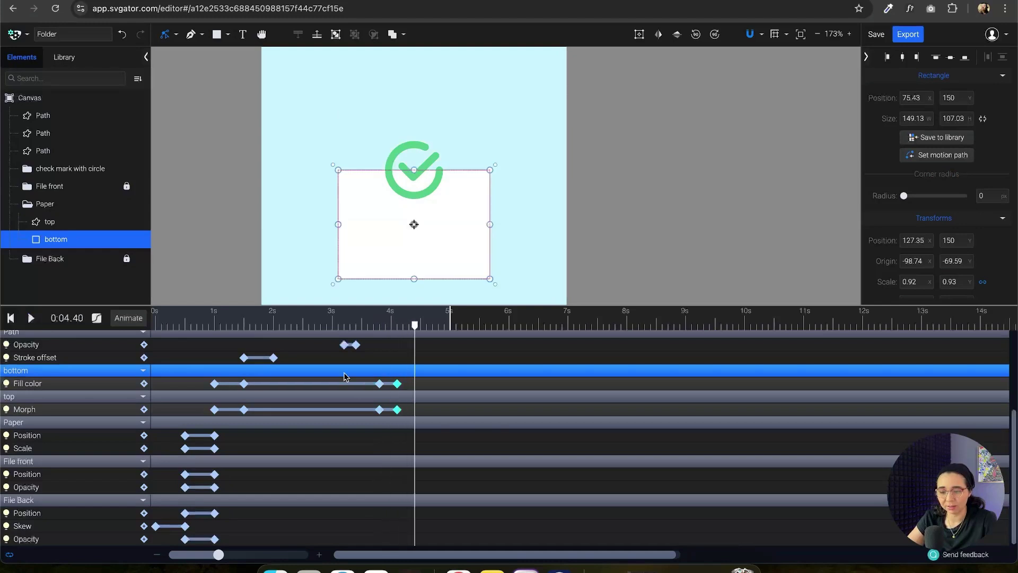
pyautogui.moveTo(415, 327); pyautogui.dragTo(395, 347)
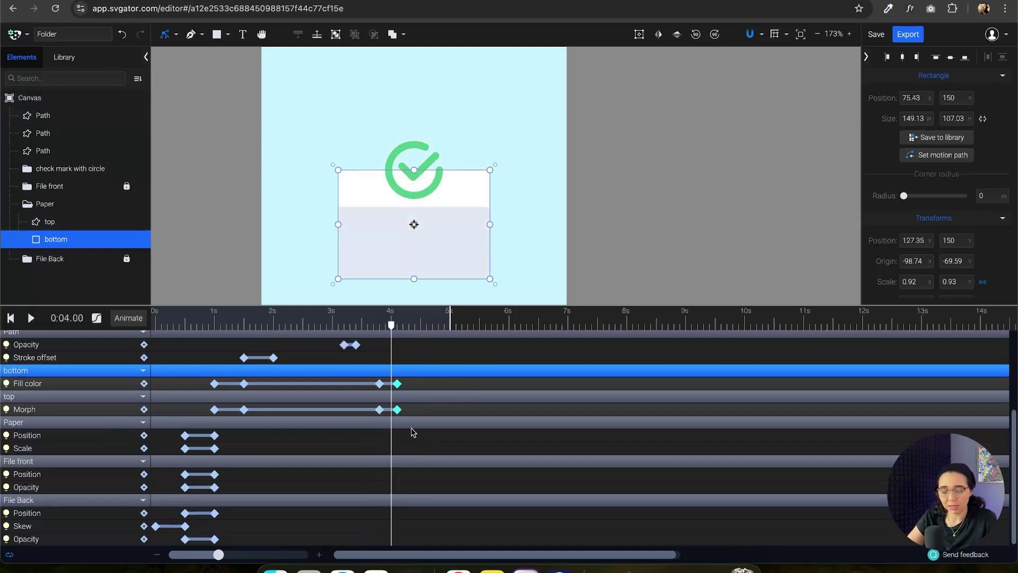
# Animate the check mark group's position from 3.8 seconds, raising it to Y 74.14 at 4.5 seconds with its origin at the bottom edge.
pyautogui.scroll(5, 413, 431)
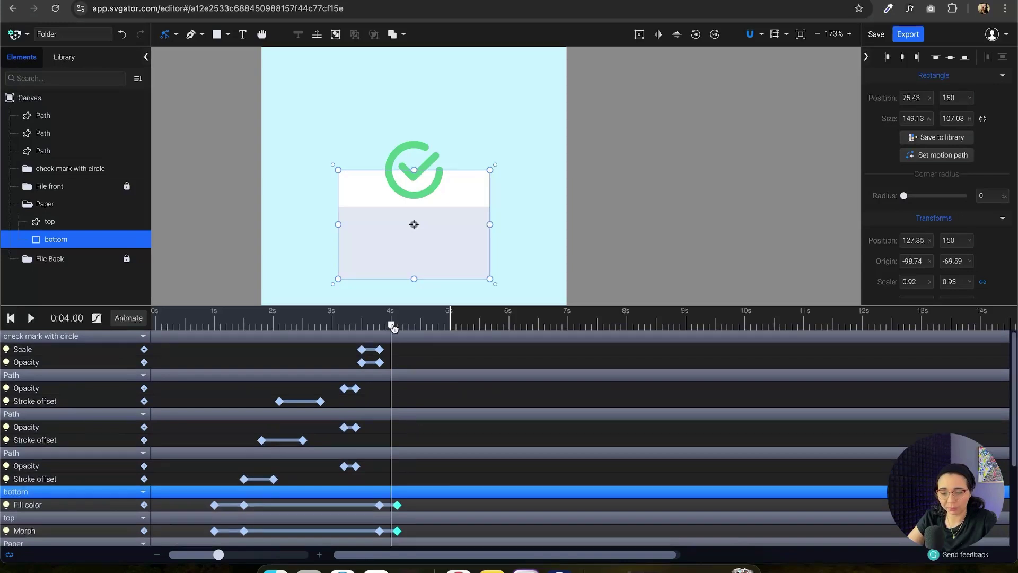
pyautogui.moveTo(393, 327); pyautogui.dragTo(382, 386)
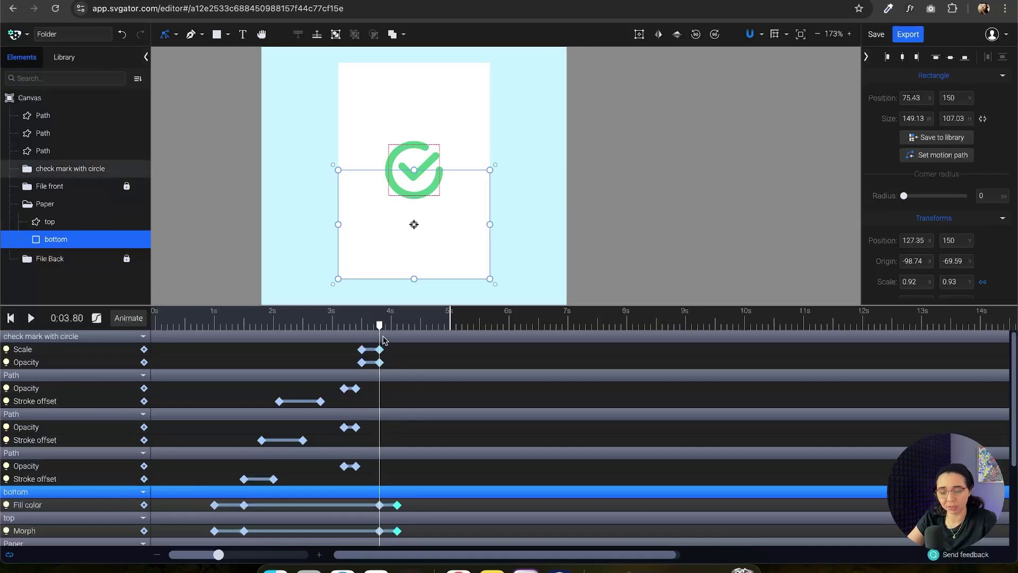
pyautogui.click(73, 340)
pyautogui.click(127, 321)
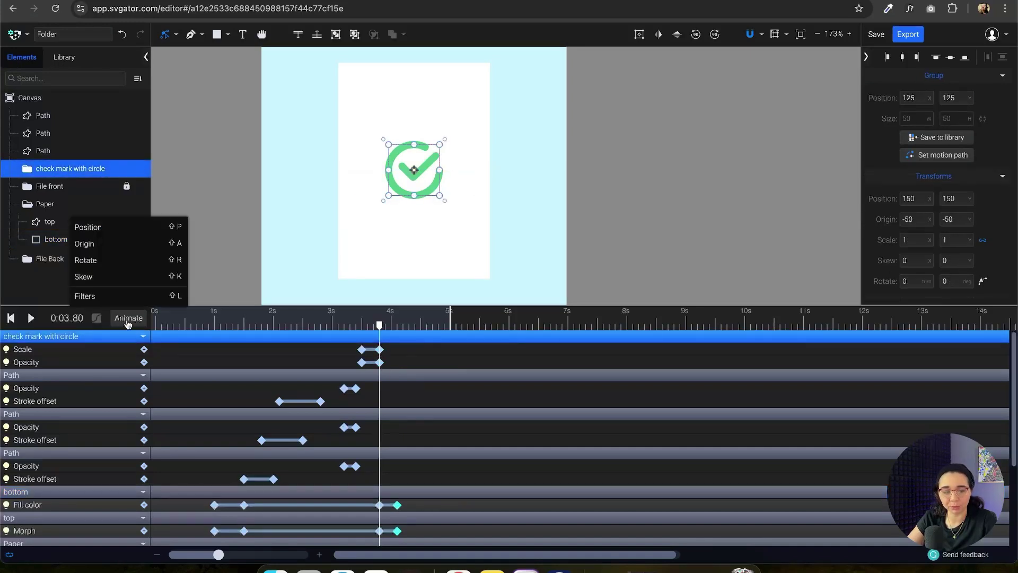
pyautogui.click(106, 227)
pyautogui.scroll(3, 654, 172)
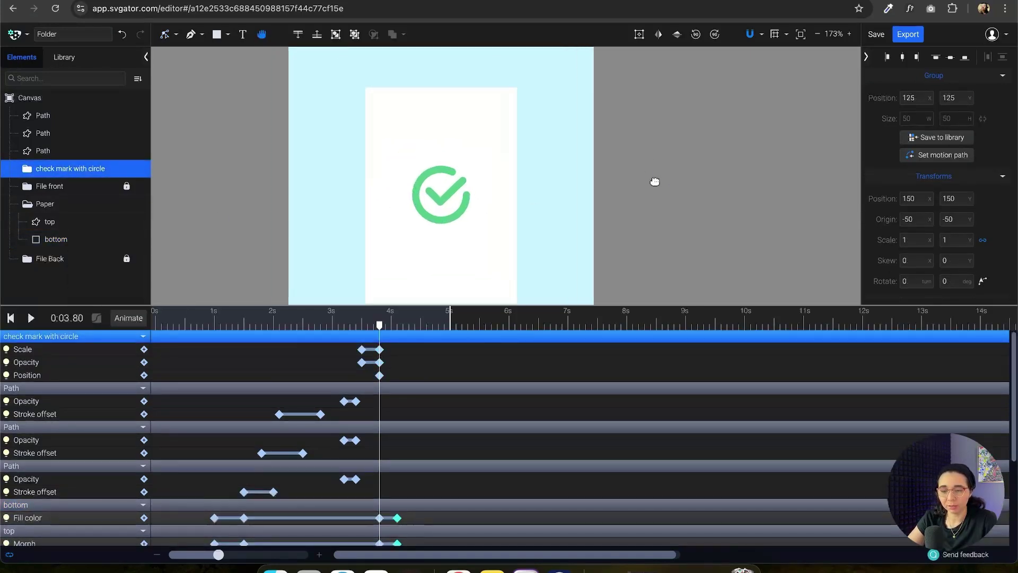
pyautogui.moveTo(466, 187); pyautogui.dragTo(461, 150)
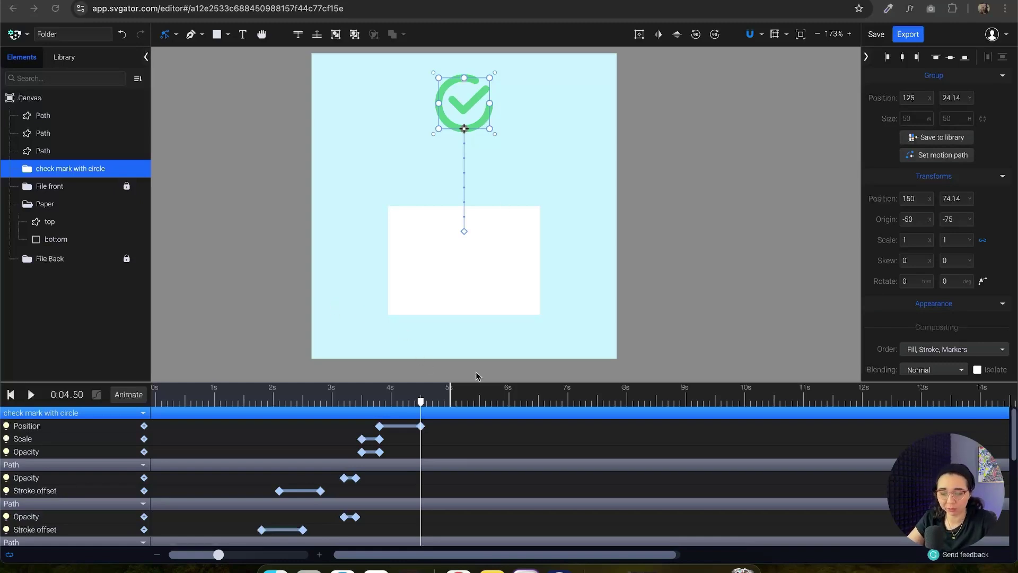
# Add a scale keyframe to the check mark group at 4.5 seconds and squash it vertically to a Y scale of 0.73.
pyautogui.click(73, 440)
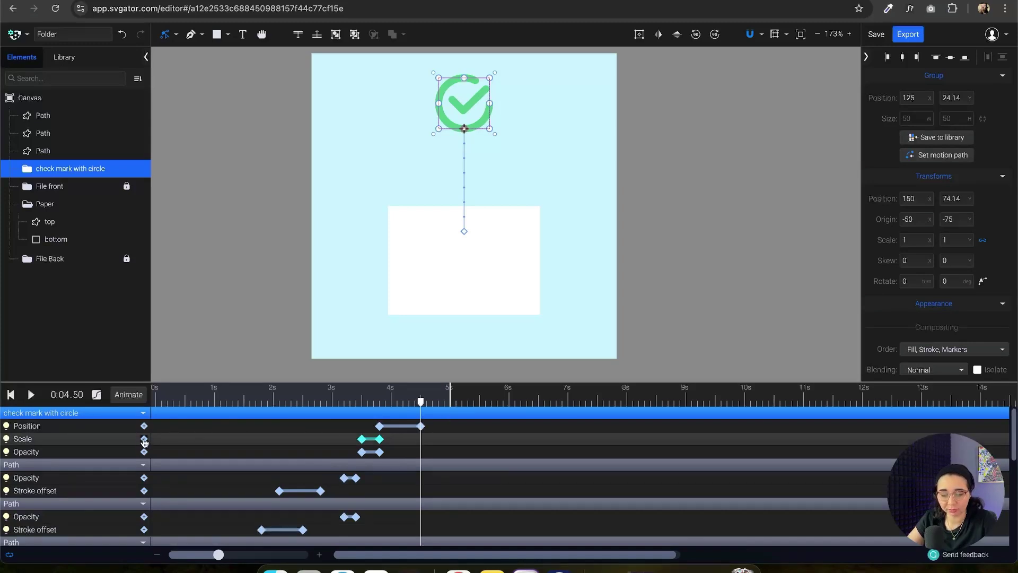
pyautogui.press('super+z')
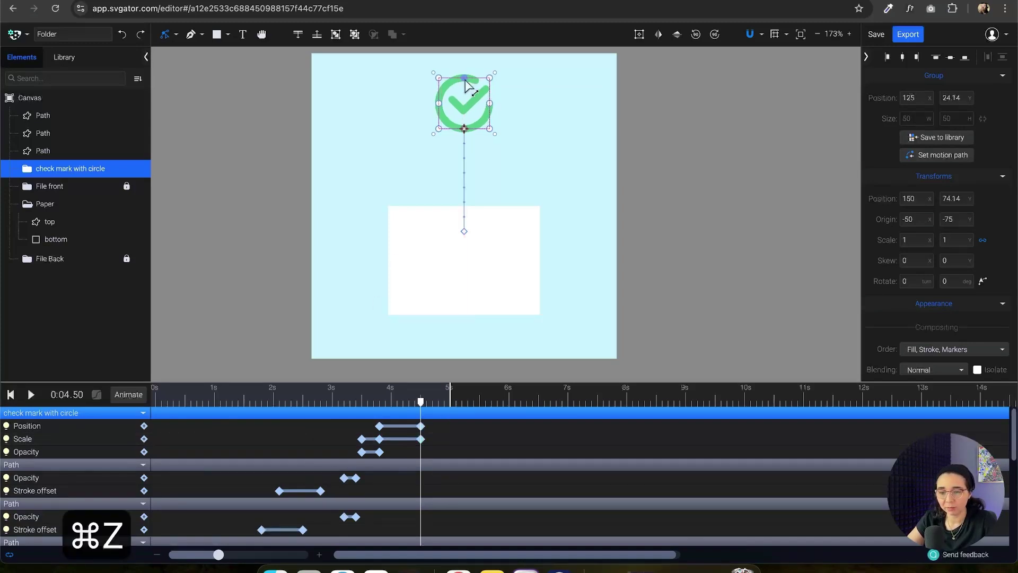
pyautogui.press('super+z')
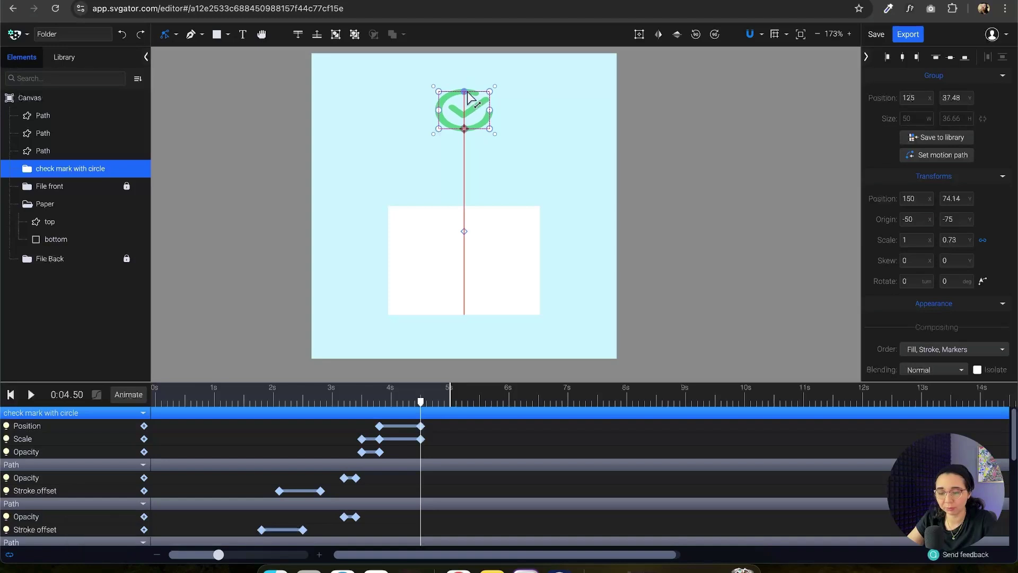
# Duplicate the check mark group's 3.8-second position keyframe at 5 seconds.
pyautogui.click(379, 427)
pyautogui.press('super+c')
pyautogui.press('super+v')
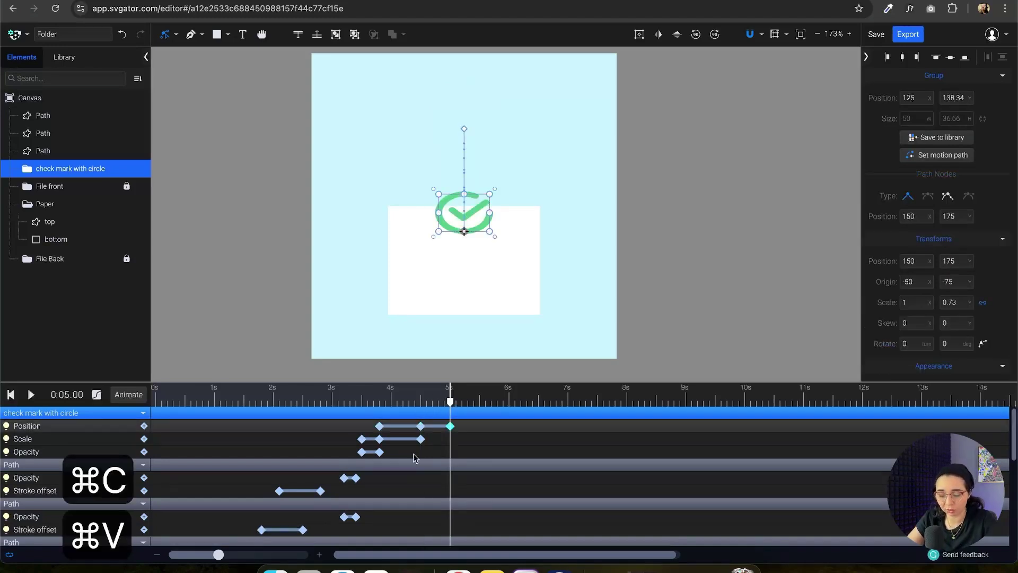
# Move the check mark group at 5 seconds down onto the folded paper, to Y position 221.85.
pyautogui.moveTo(482, 201); pyautogui.dragTo(411, 380)
pyautogui.press('Escape')
pyautogui.click(464, 222)
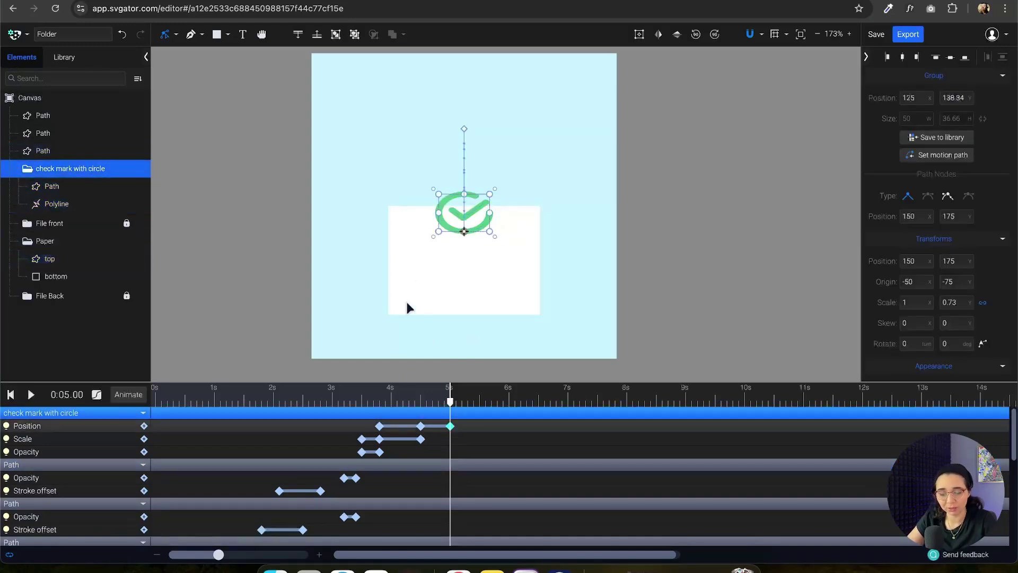
pyautogui.moveTo(478, 223); pyautogui.dragTo(484, 245)
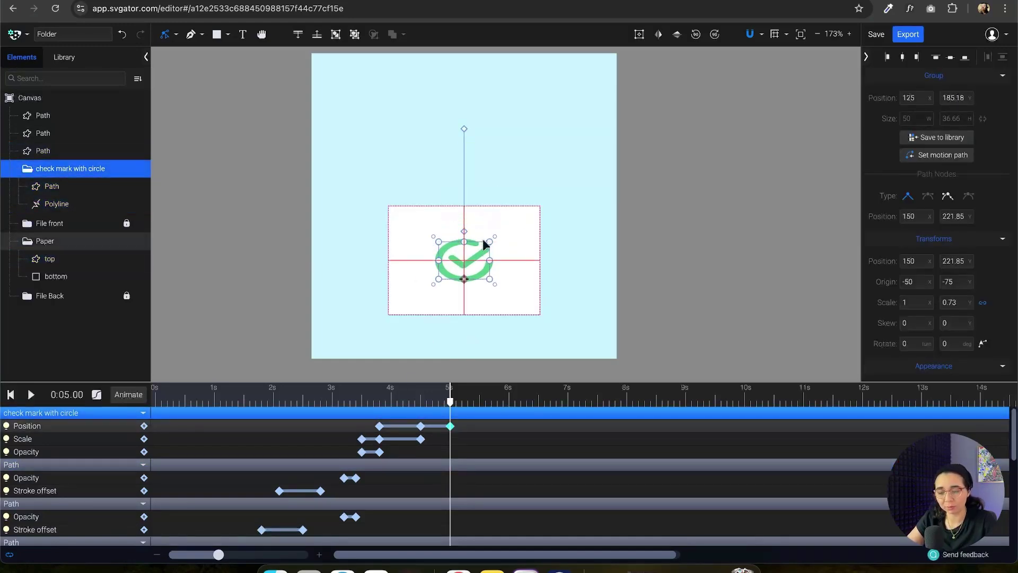
pyautogui.scroll(3, 471, 313)
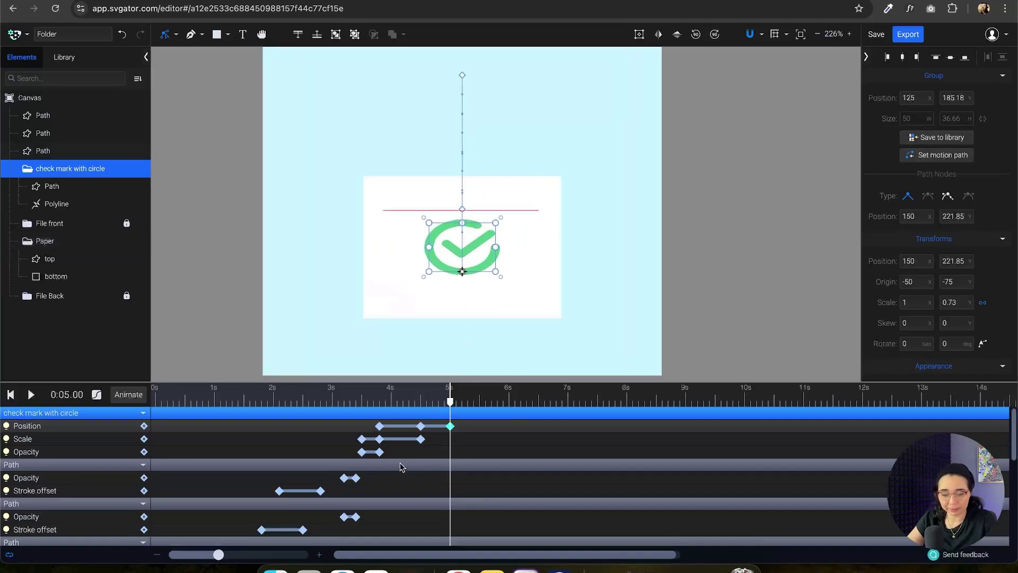
pyautogui.click(362, 440)
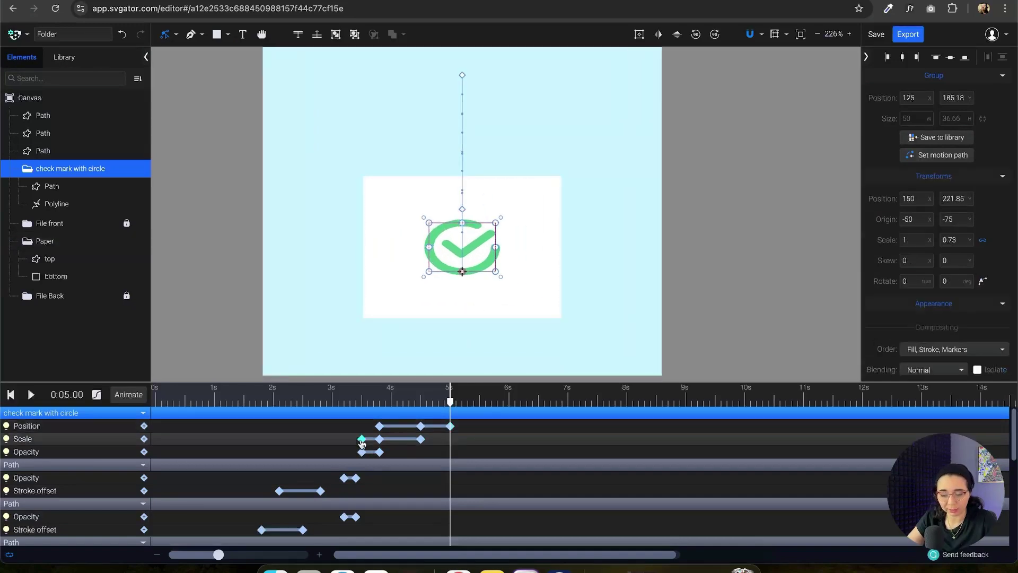
pyautogui.press('super+c')
pyautogui.press('super+v')
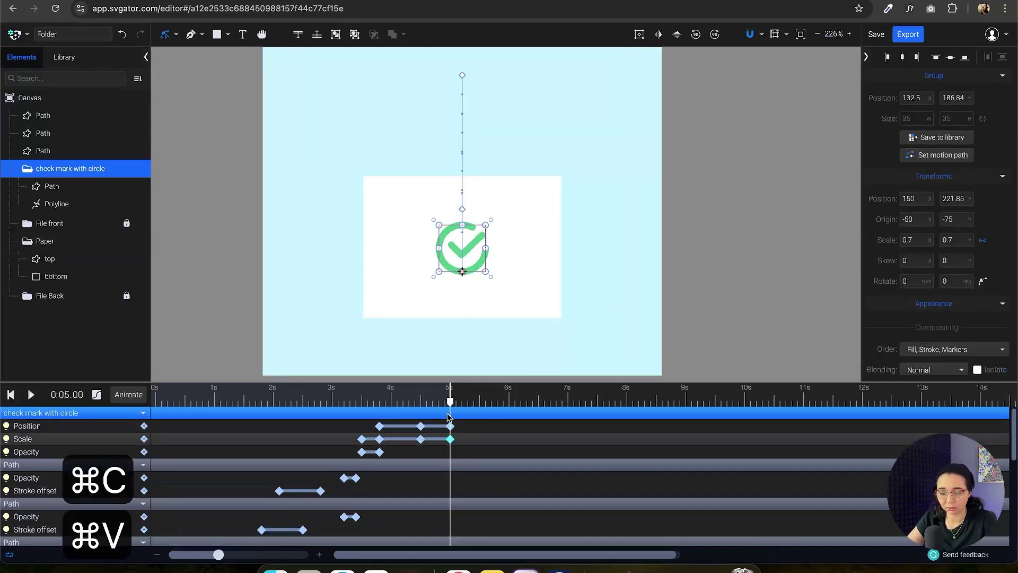
pyautogui.press('super+z')
# Duplicate the check mark group's 3.8-second scale keyframe at 5 seconds and preview the jump from 3.5 seconds.
pyautogui.click(379, 439)
pyautogui.press('super+c')
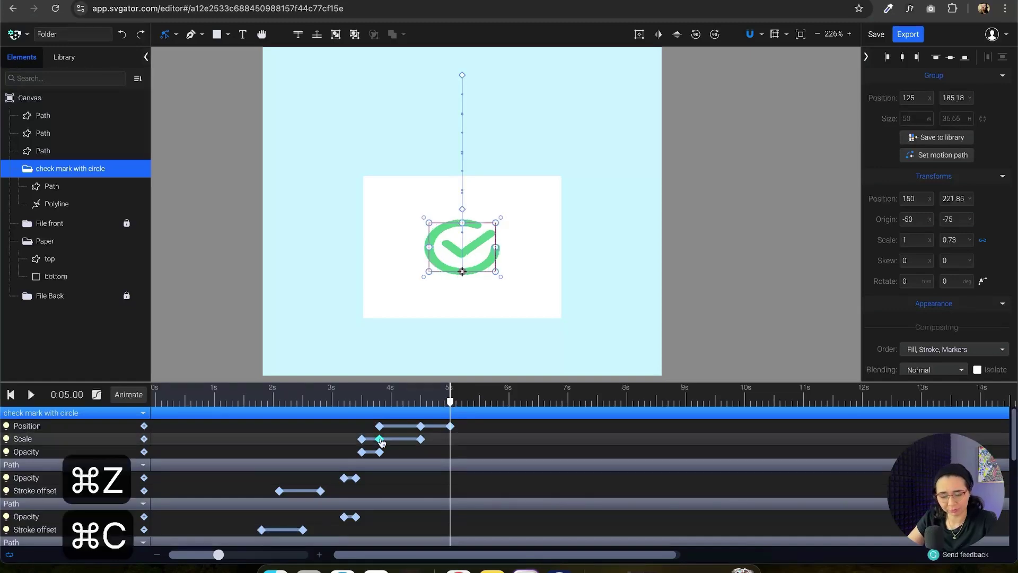
pyautogui.press('super+v')
pyautogui.moveTo(450, 401); pyautogui.dragTo(362, 402)
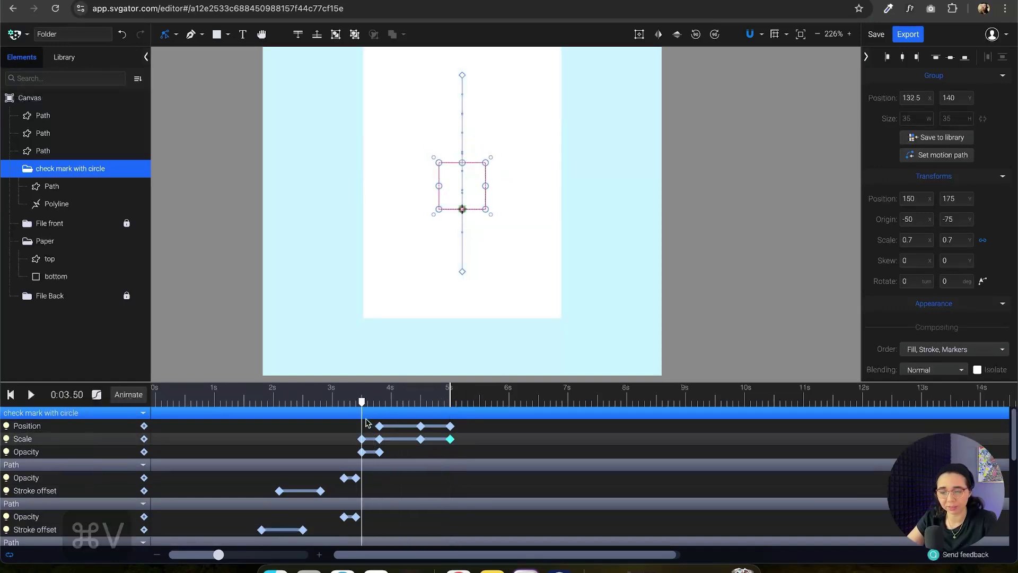
pyautogui.scroll(-3, 520, 259)
pyautogui.scroll(1, 545, 228)
pyautogui.click(677, 228)
pyautogui.press('space')
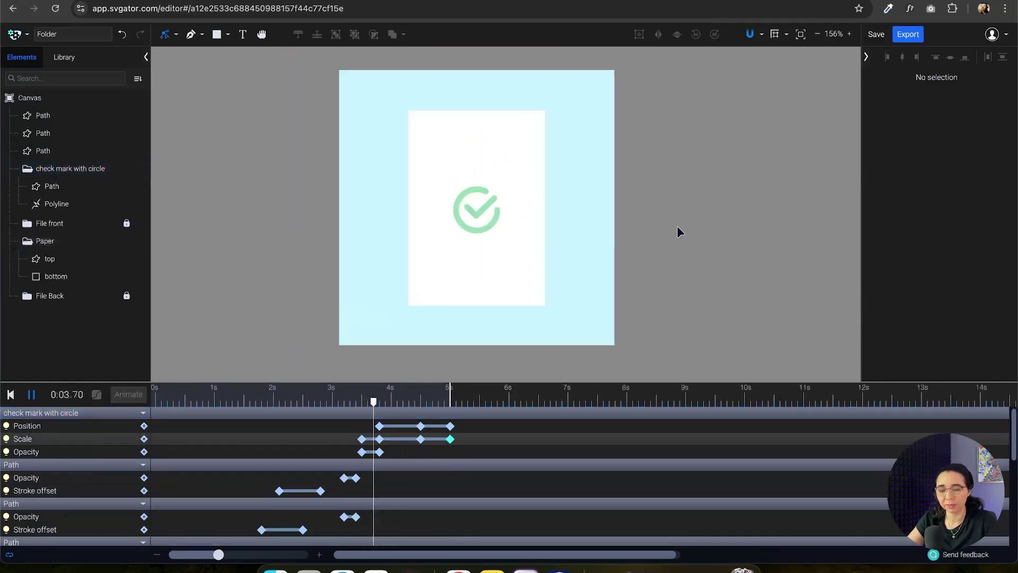
# Extend the end of the animation to about 5.3 seconds and play it back.
pyautogui.press('space')
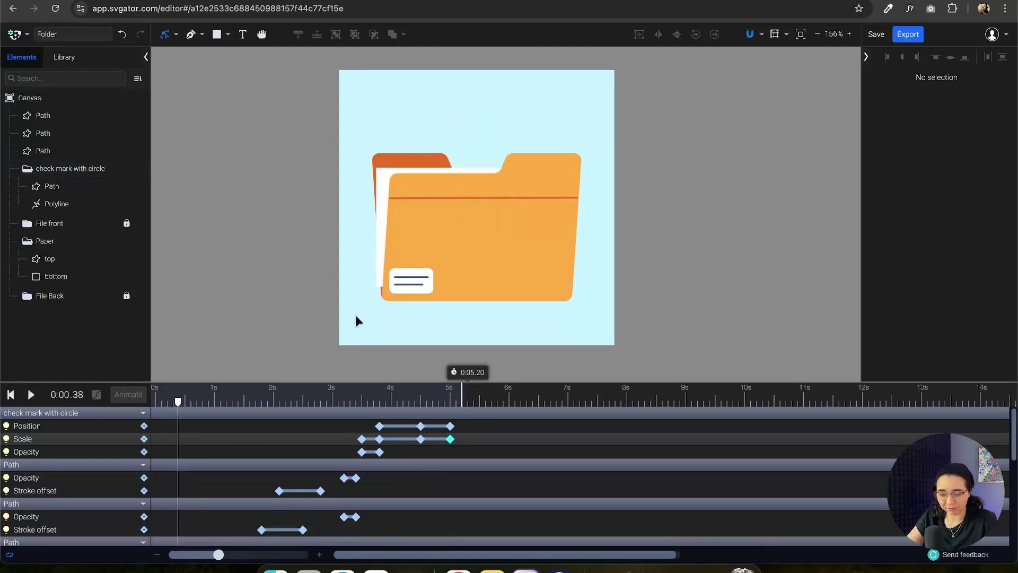
pyautogui.press('space')
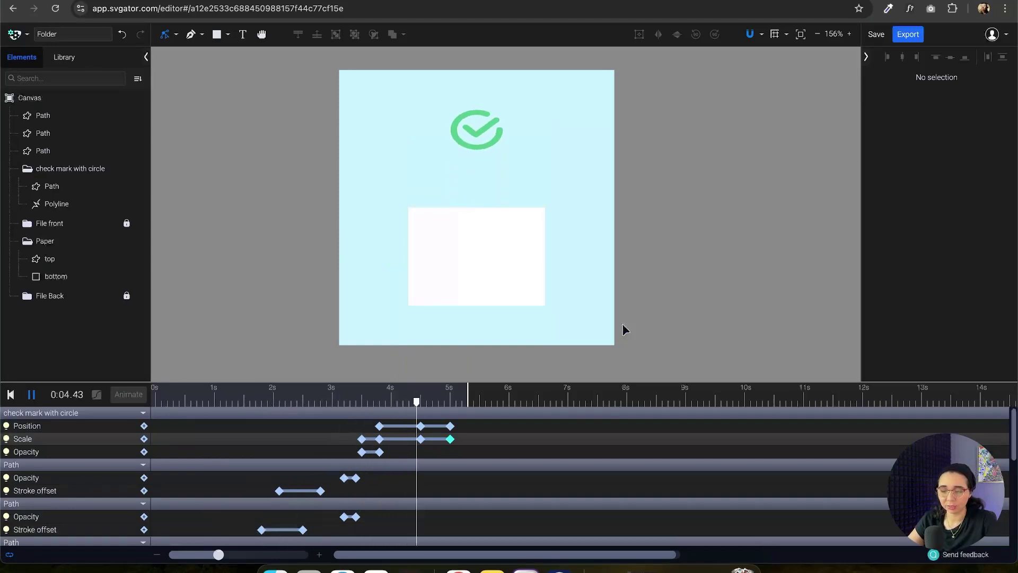
pyautogui.press('space')
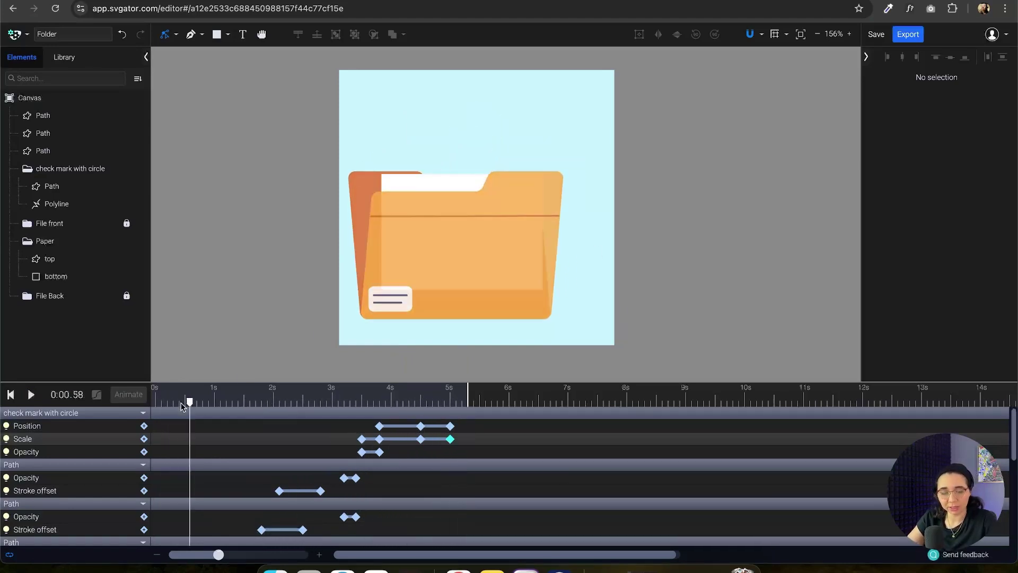
# Scrub through and replay the whole animation to check it, and save the project.
pyautogui.moveTo(180, 407)
pyautogui.mouseDown()
pyautogui.moveTo(157, 405)
pyautogui.moveTo(368, 403)
pyautogui.moveTo(156, 401)
pyautogui.moveTo(451, 411)
pyautogui.mouseUp()
pyautogui.rightClick(337, 409)
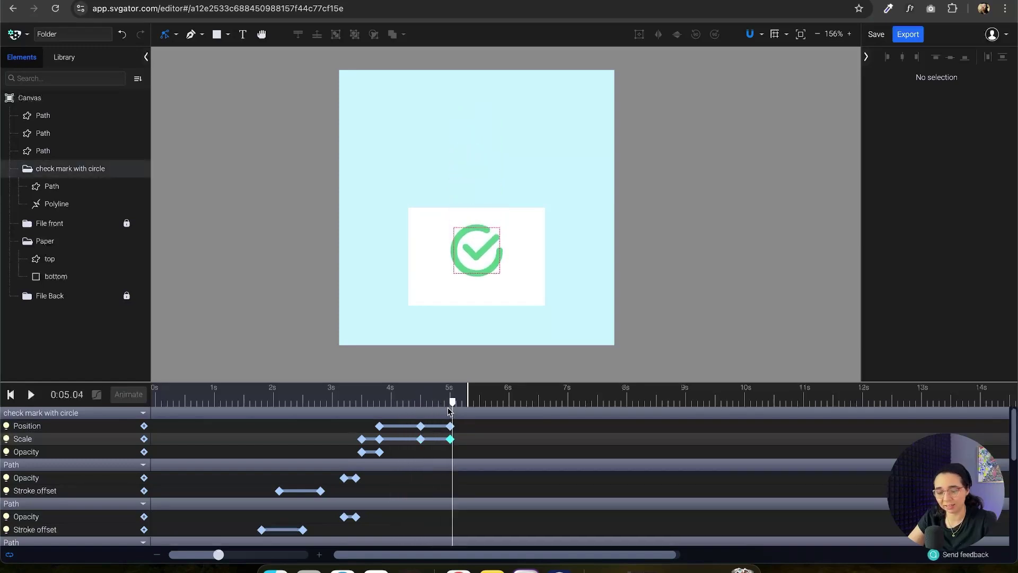
pyautogui.press('space')
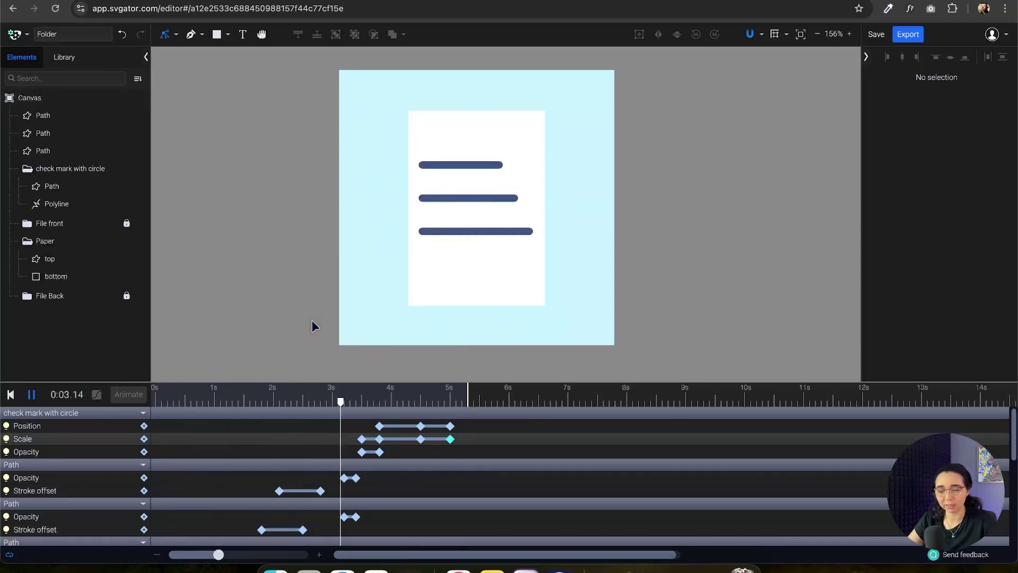
pyautogui.press('space')
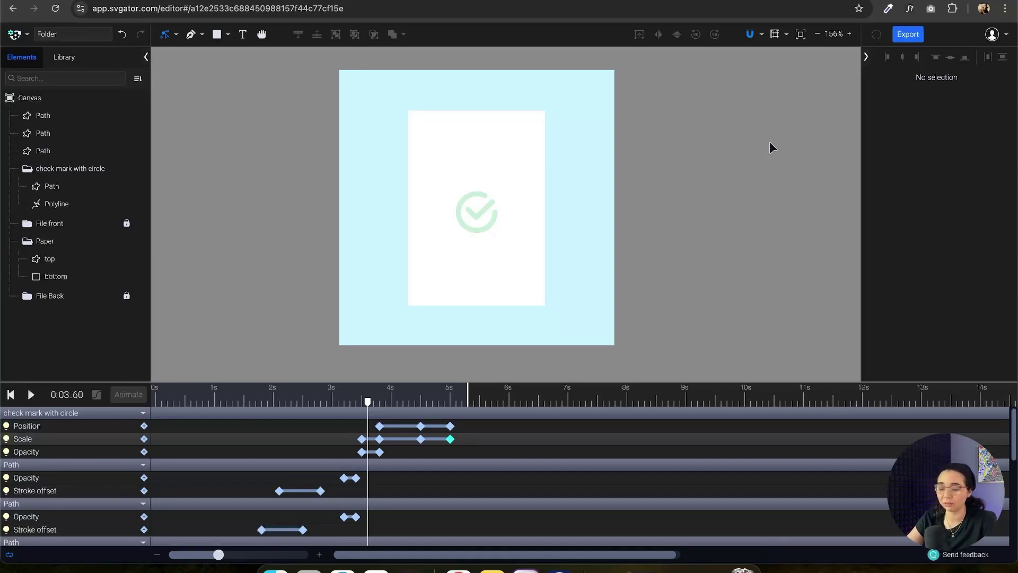
# Open the export options for the SVG (web) format and look over the settings.
pyautogui.press('super+e')
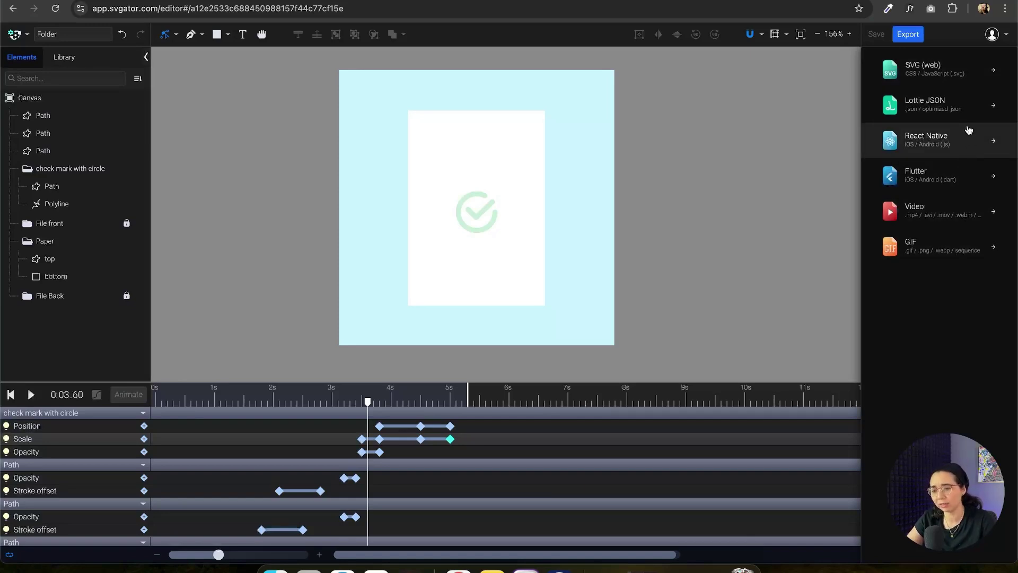
pyautogui.click(948, 73)
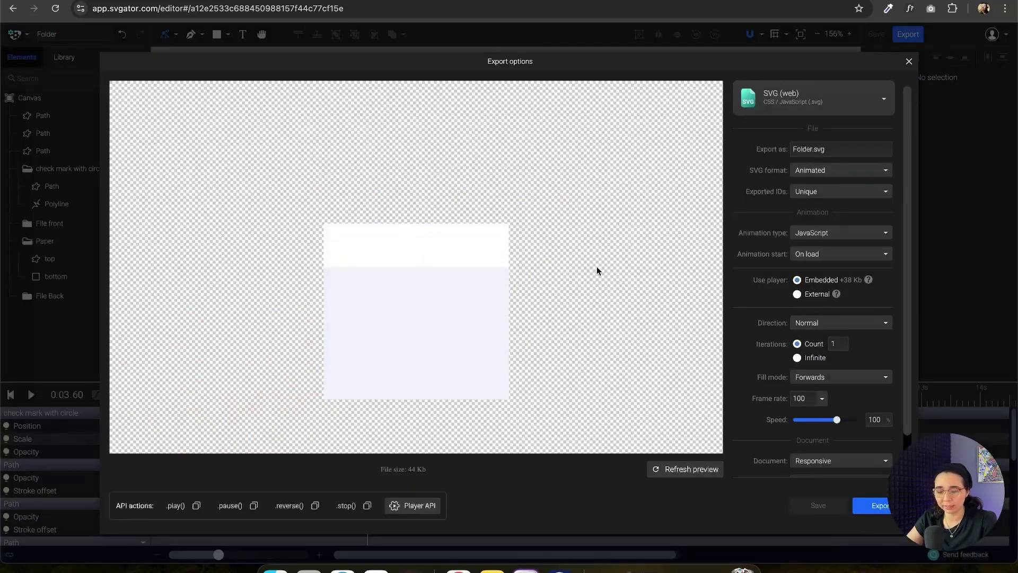
pyautogui.scroll(-2, 839, 271)
pyautogui.scroll(2, 796, 270)
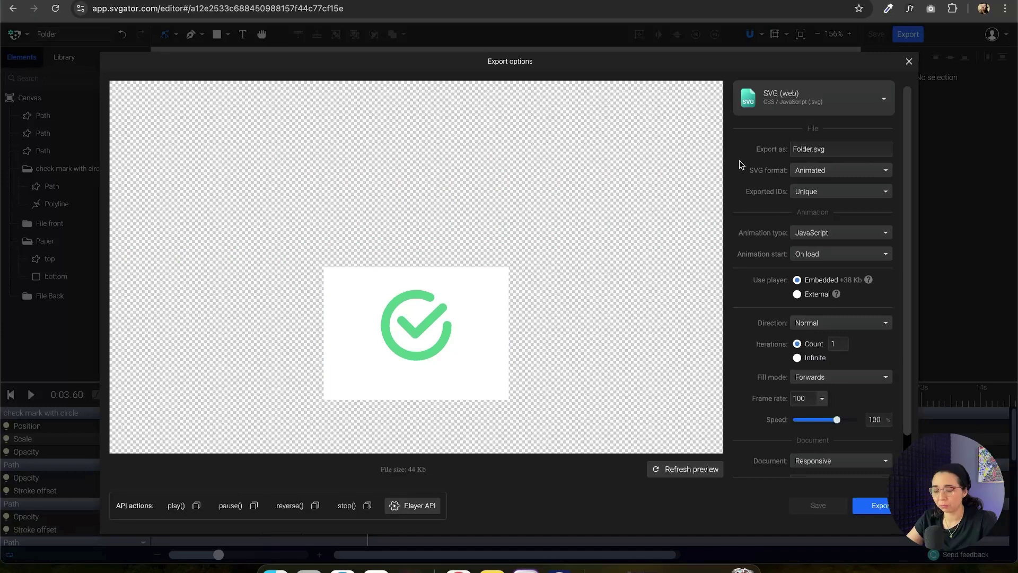
# Examine the available animation types for the SVG export, keeping JavaScript selected.
pyautogui.click(854, 234)
pyautogui.click(851, 235)
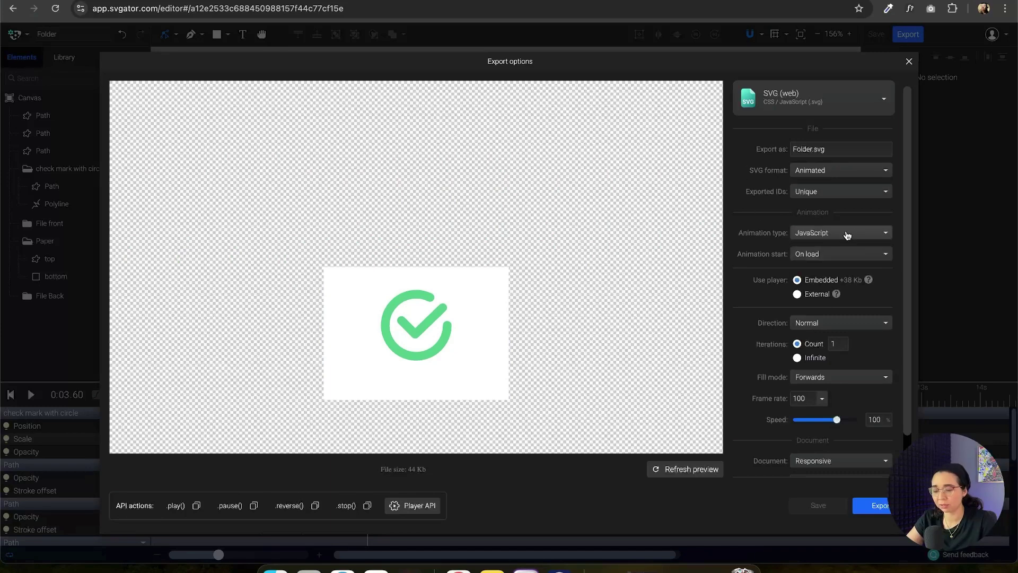
pyautogui.click(830, 235)
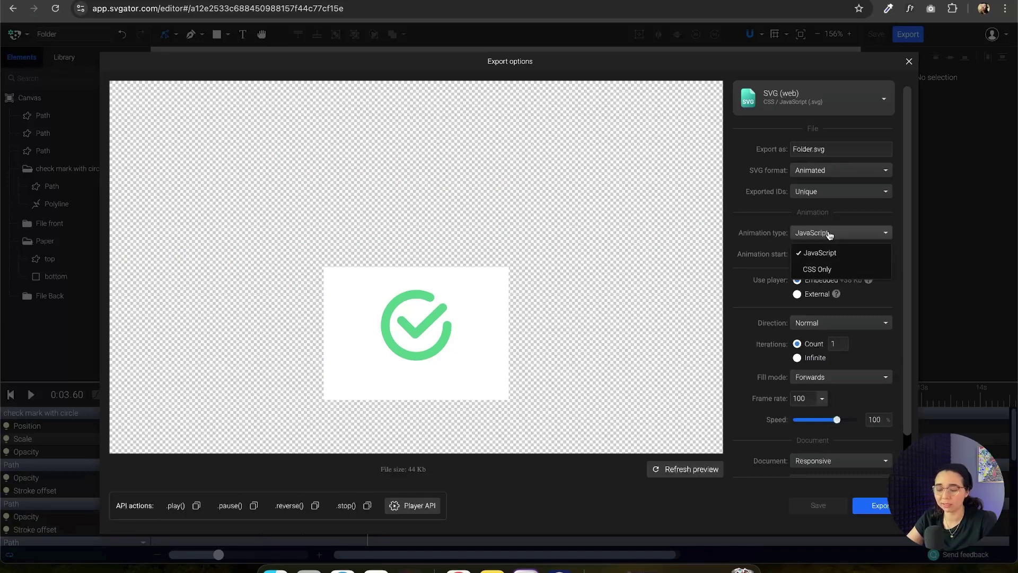
pyautogui.click(837, 231)
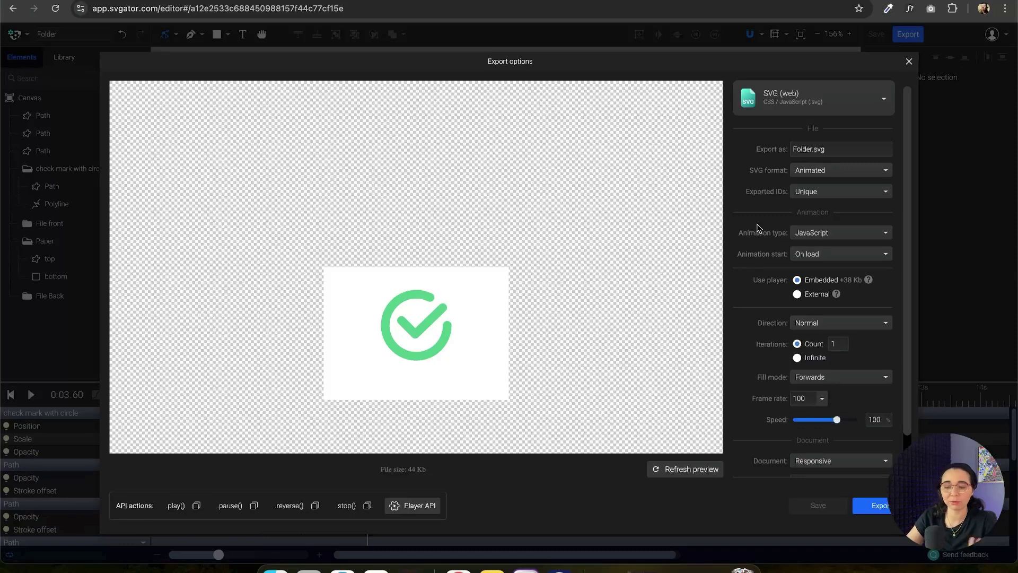
pyautogui.click(825, 236)
pyautogui.click(825, 236)
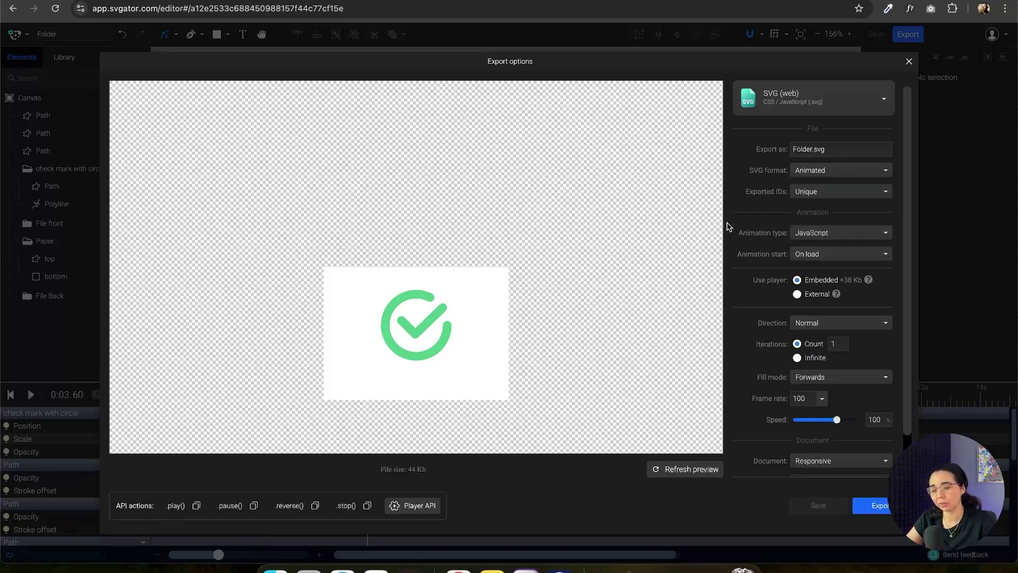
# Set the export iterations to Infinite and refresh the preview to watch the animation loop.
pyautogui.scroll(-2, 741, 270)
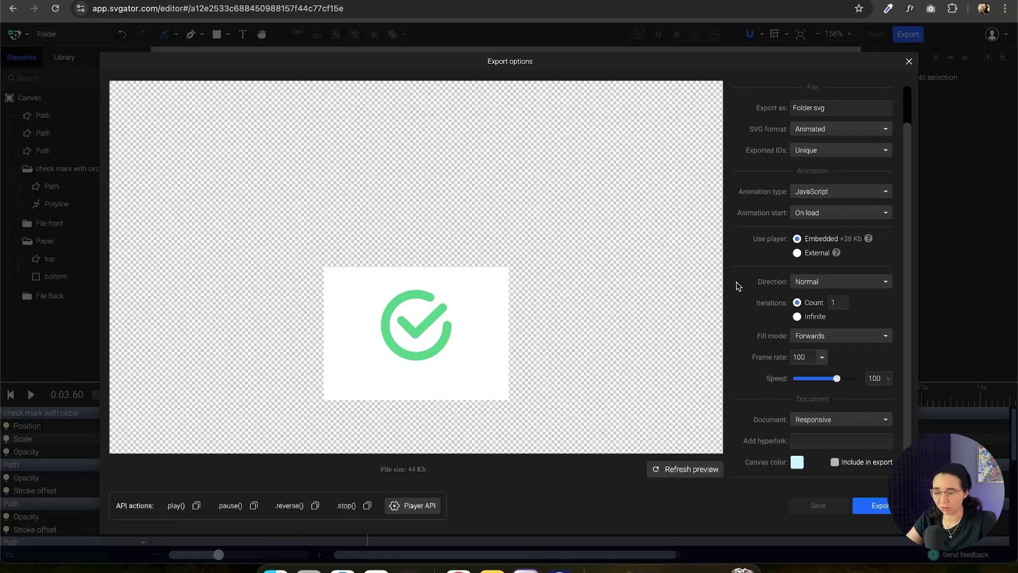
pyautogui.click(798, 318)
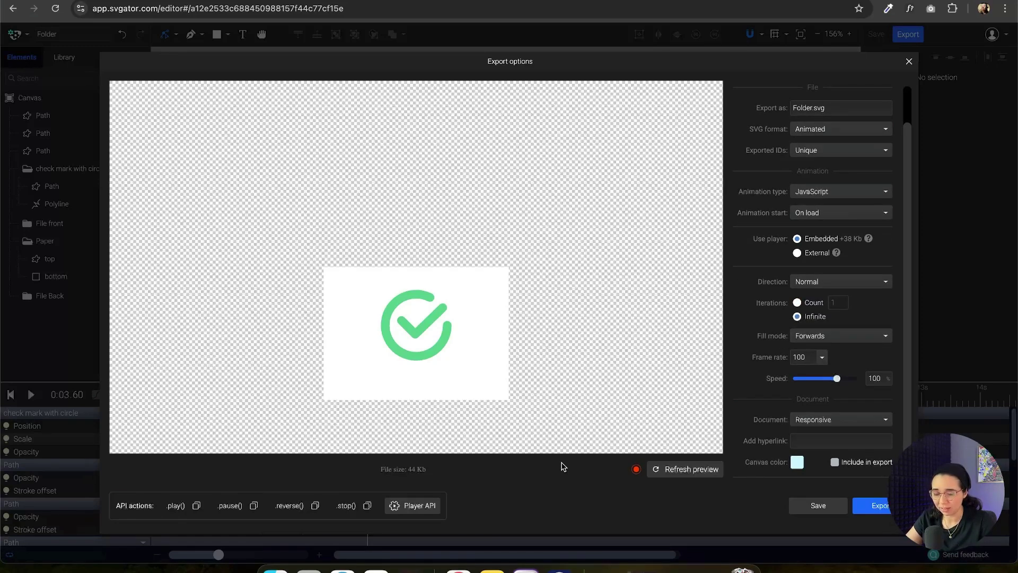
pyautogui.click(684, 469)
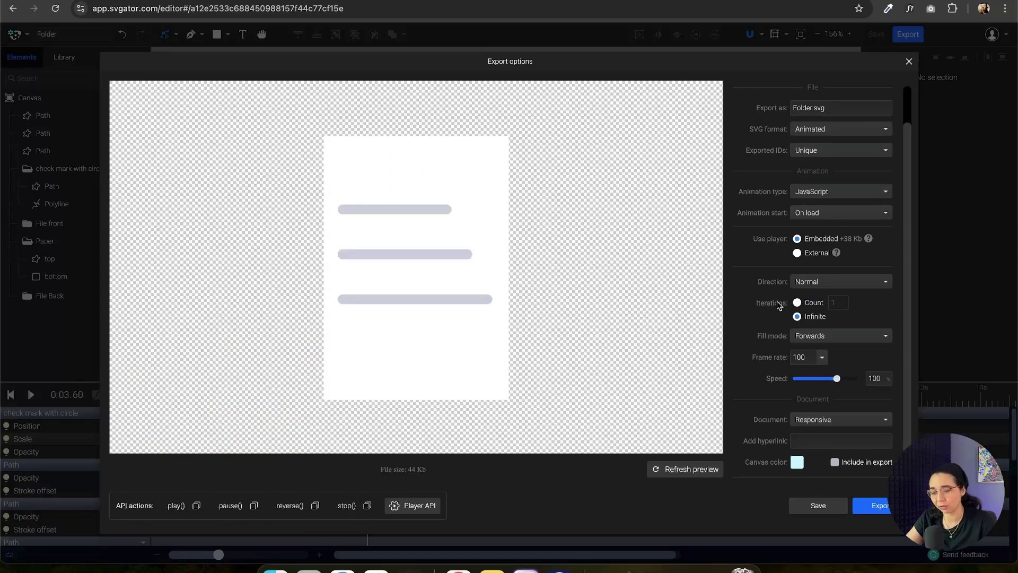
pyautogui.scroll(1, 771, 297)
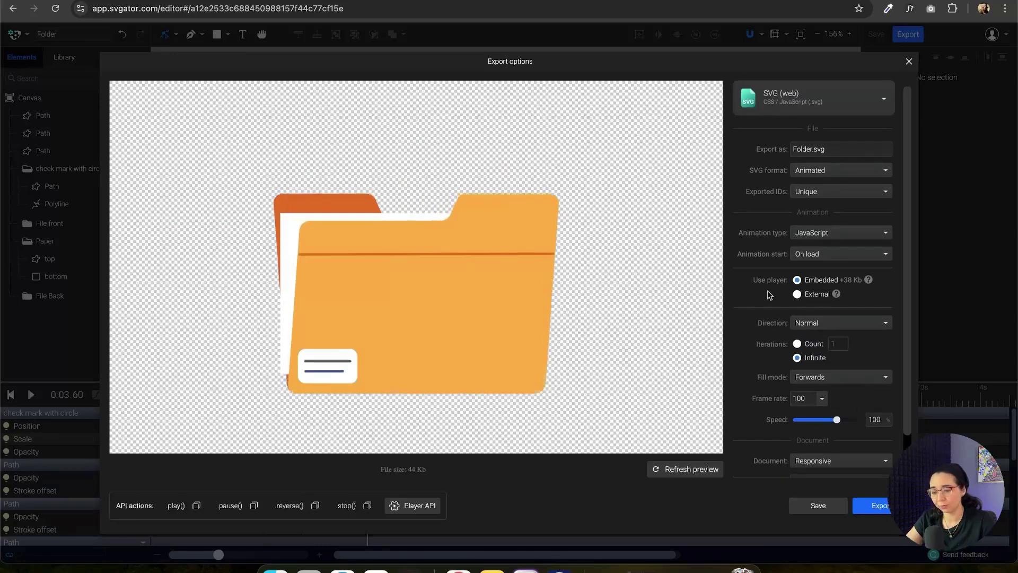
# Export the animation as Folder.svg and open the downloaded file from the Downloads folder in the browser.
pyautogui.click(880, 506)
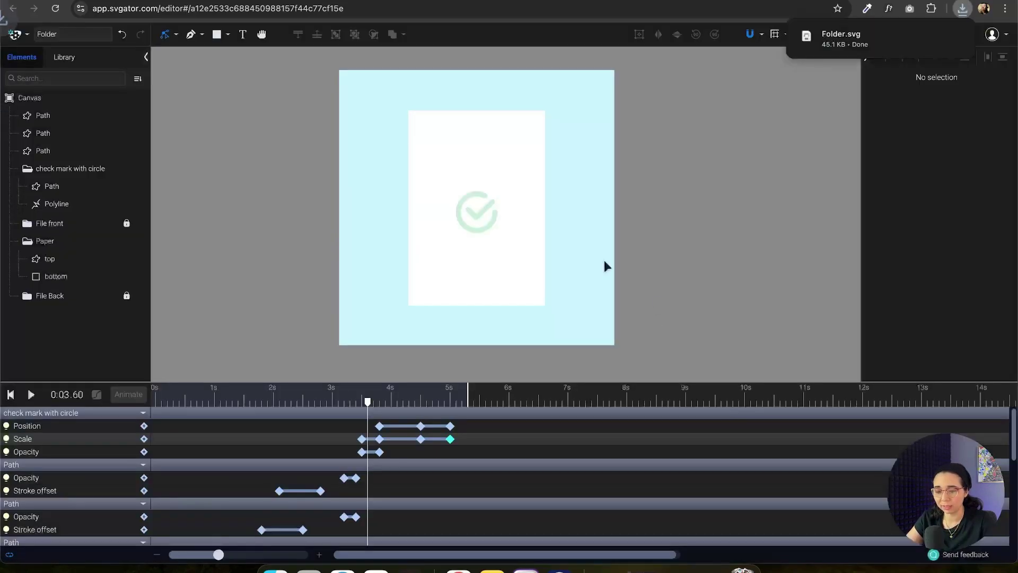
pyautogui.moveTo(870, 45)
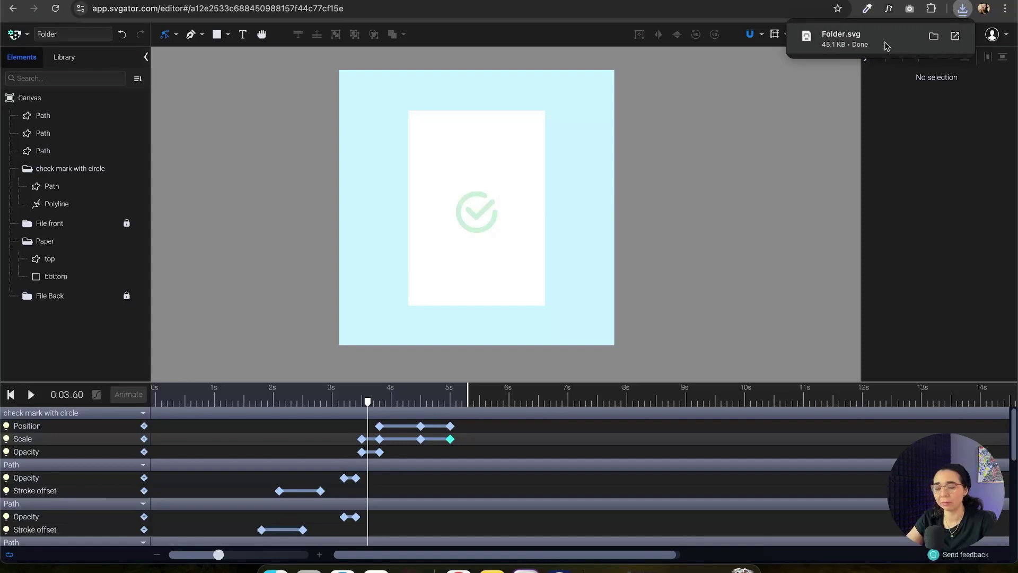
pyautogui.click(935, 41)
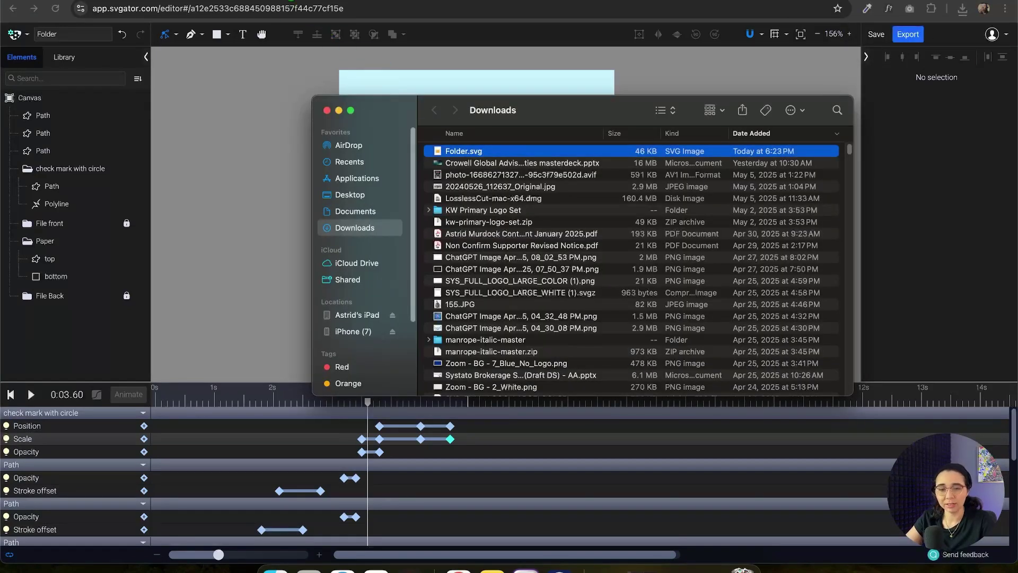
pyautogui.doubleClick(480, 154)
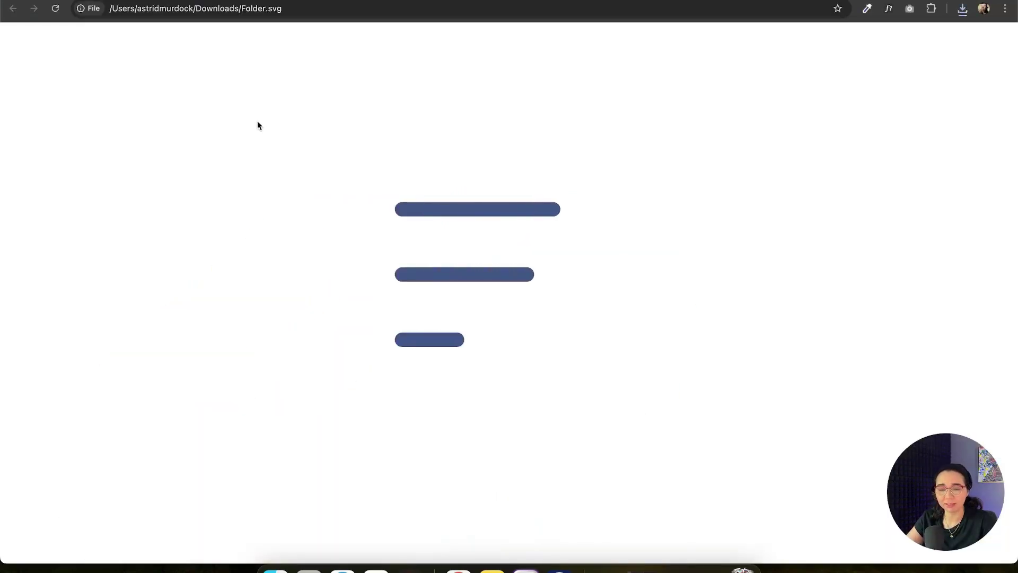